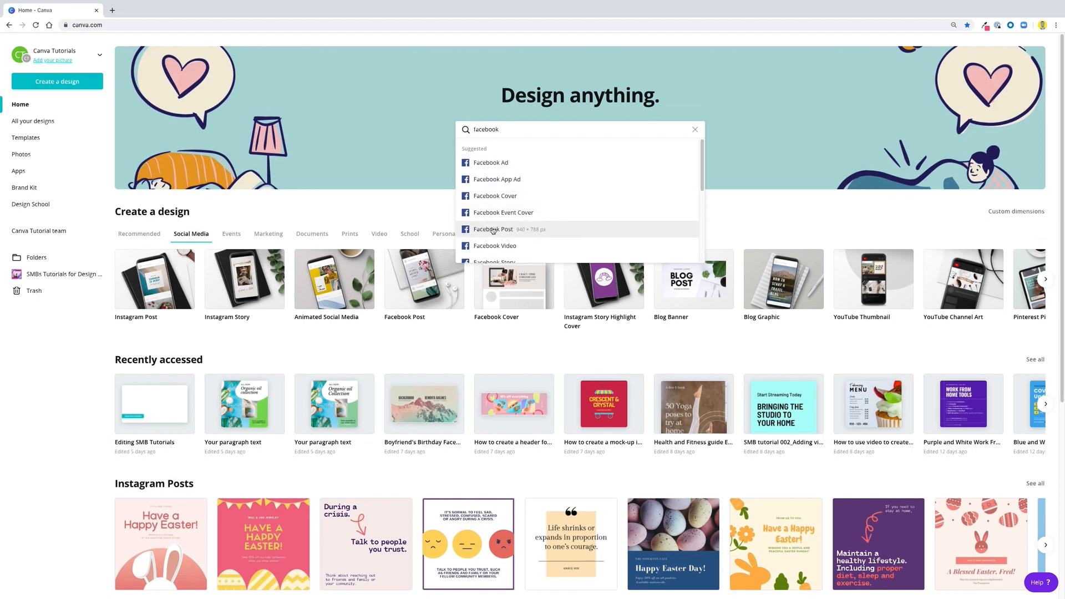
# Create a blank Facebook Post design and fill its page with the single-image grid
pyautogui.click(502, 233)
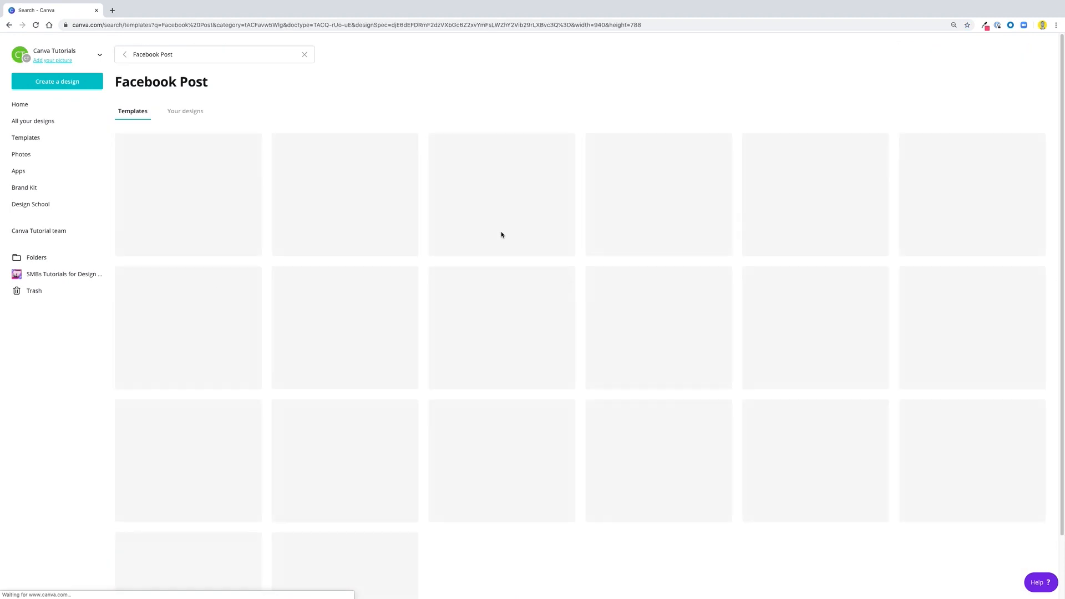
pyautogui.click(219, 199)
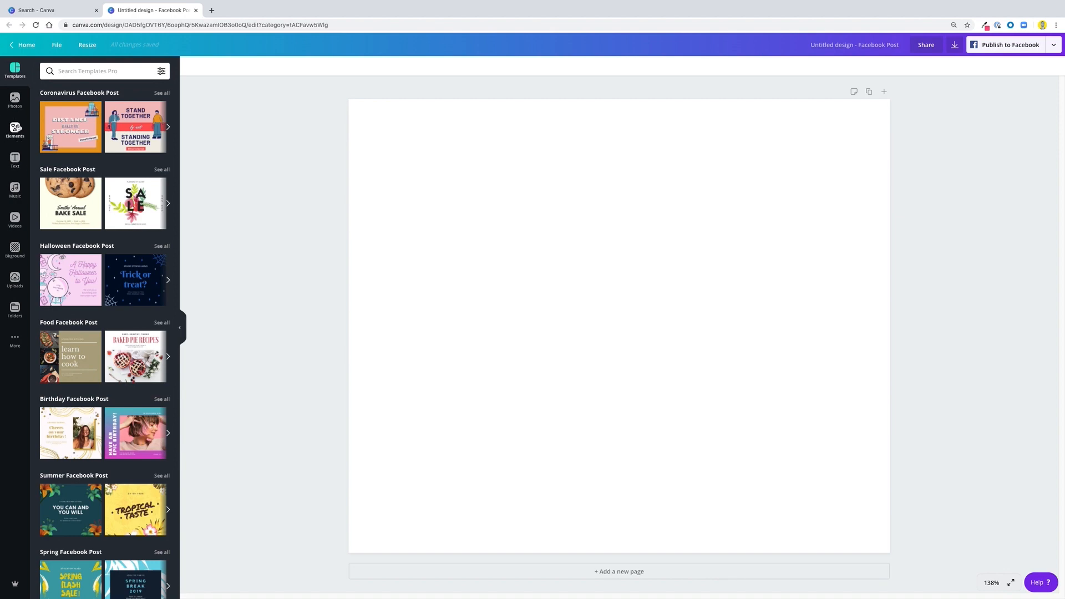
pyautogui.click(15, 128)
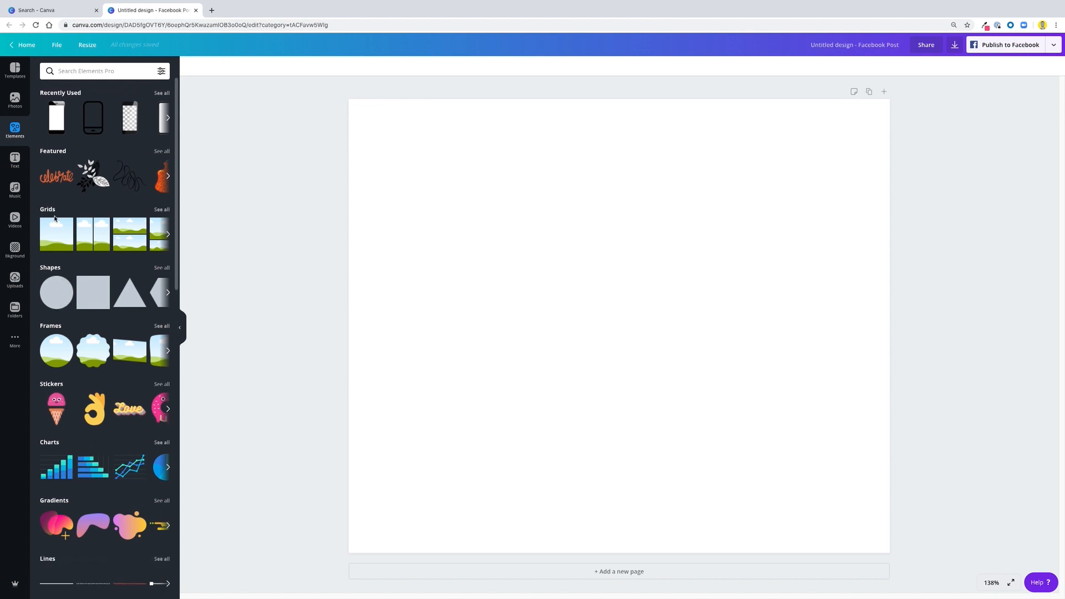
pyautogui.click(63, 240)
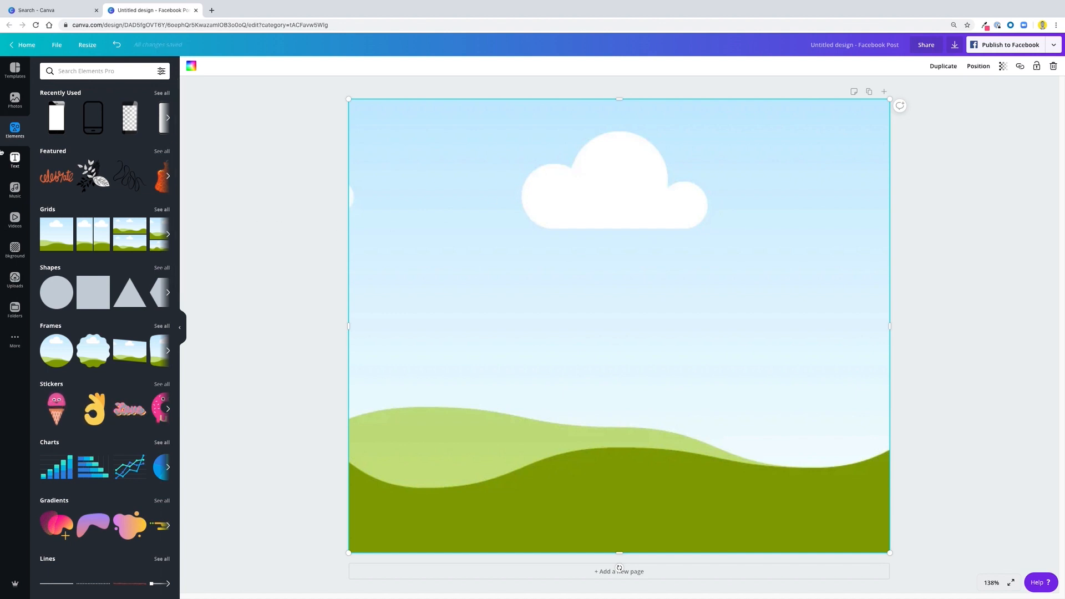
pyautogui.scroll(-1, 107, 376)
pyautogui.scroll(-2, 107, 376)
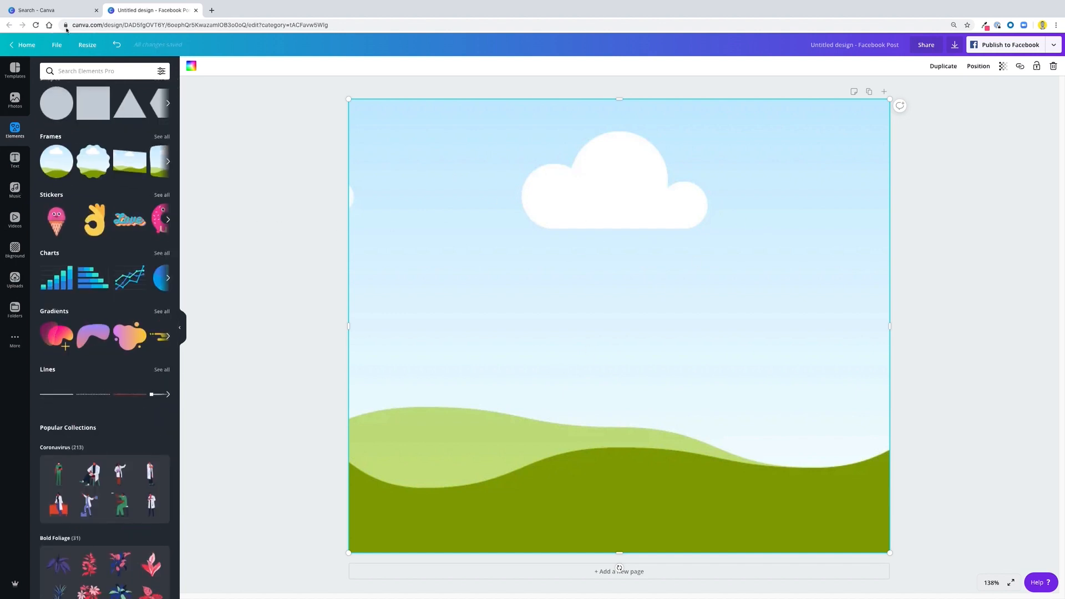
pyautogui.click(15, 99)
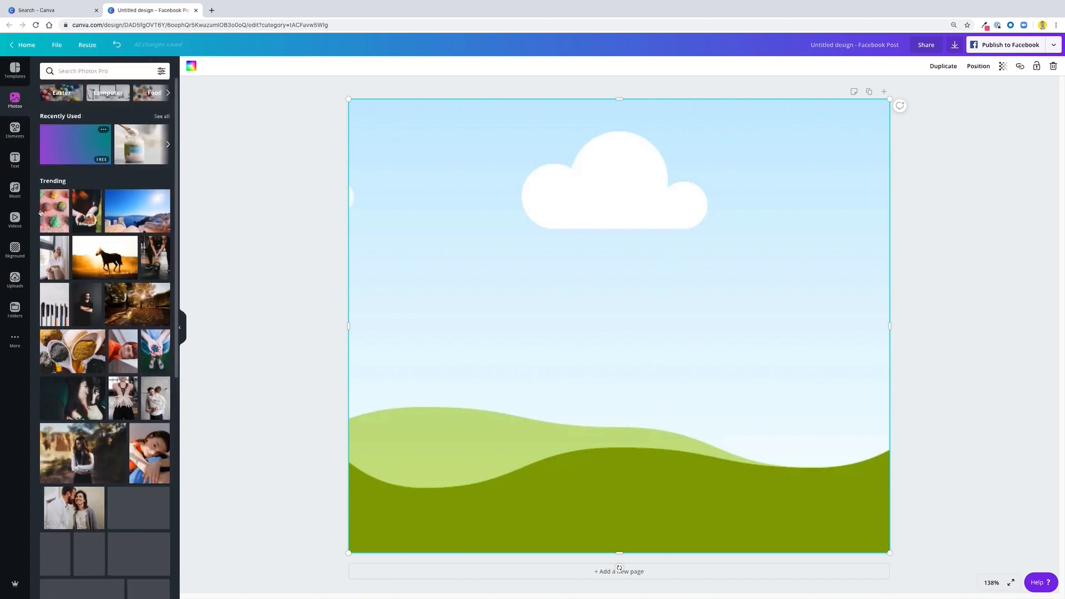
pyautogui.moveTo(137, 211); pyautogui.dragTo(390, 201)
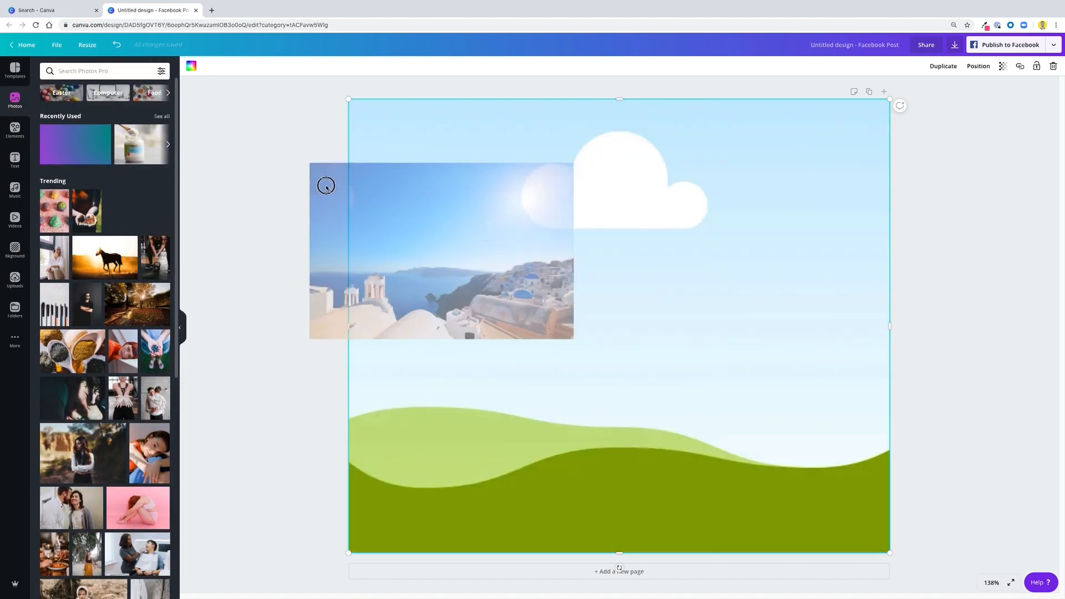
pyautogui.moveTo(325, 183); pyautogui.dragTo(401, 165)
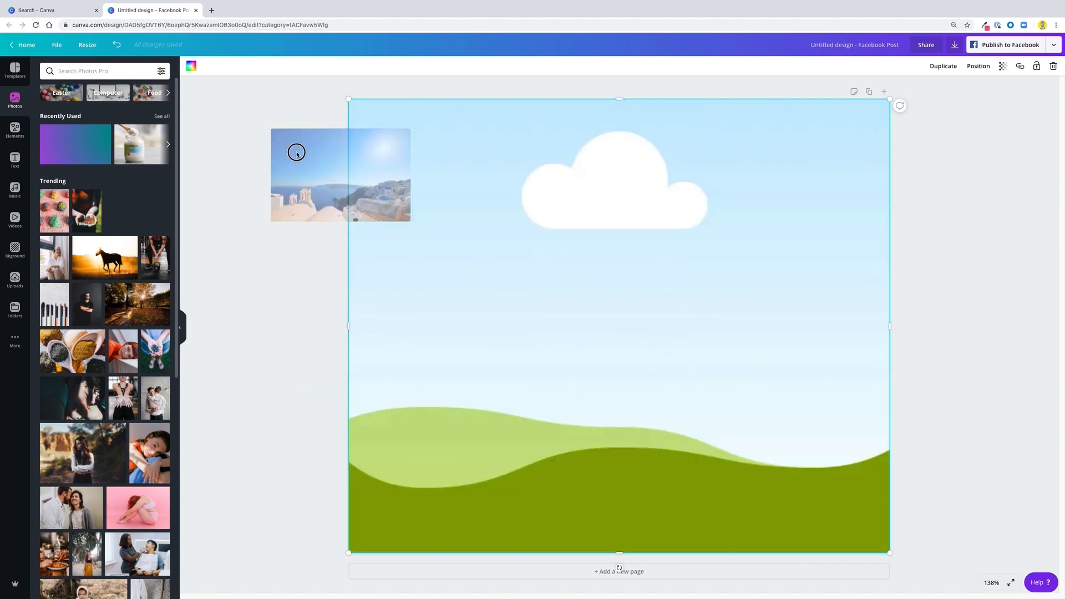
pyautogui.moveTo(295, 152); pyautogui.dragTo(115, 213)
# Search the video library for "sauce"
pyautogui.click(15, 220)
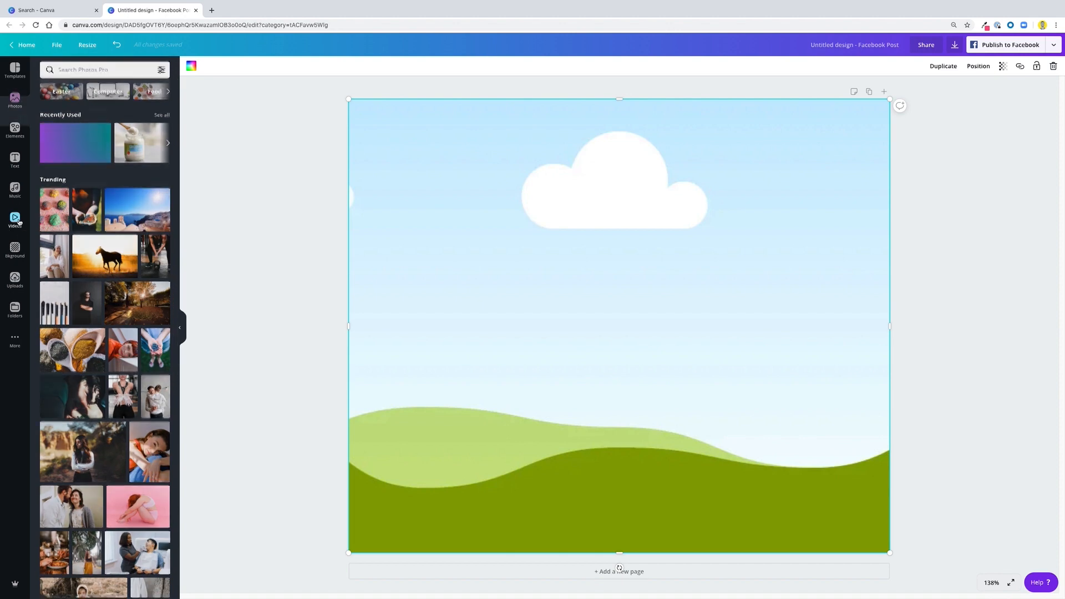
pyautogui.moveTo(66, 182); pyautogui.dragTo(217, 159)
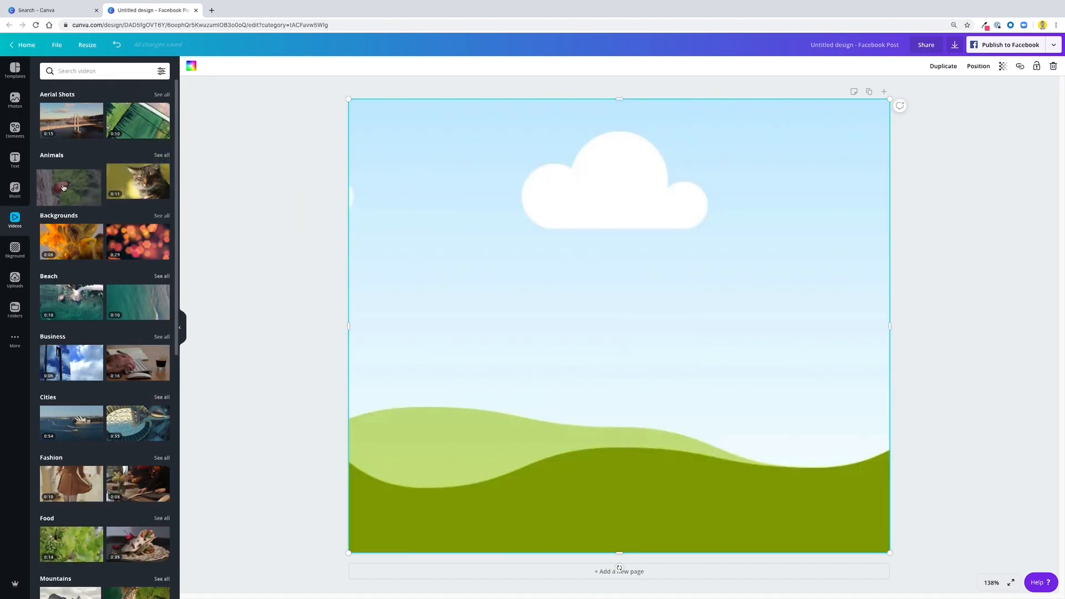
pyautogui.click(116, 68)
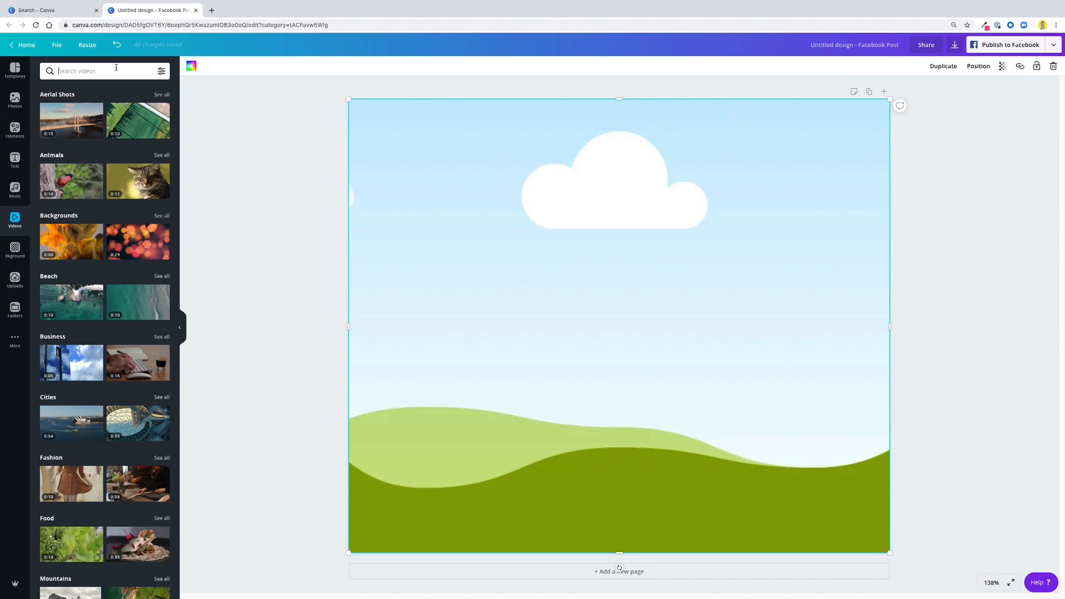
pyautogui.write('sauce')
pyautogui.press('Return')
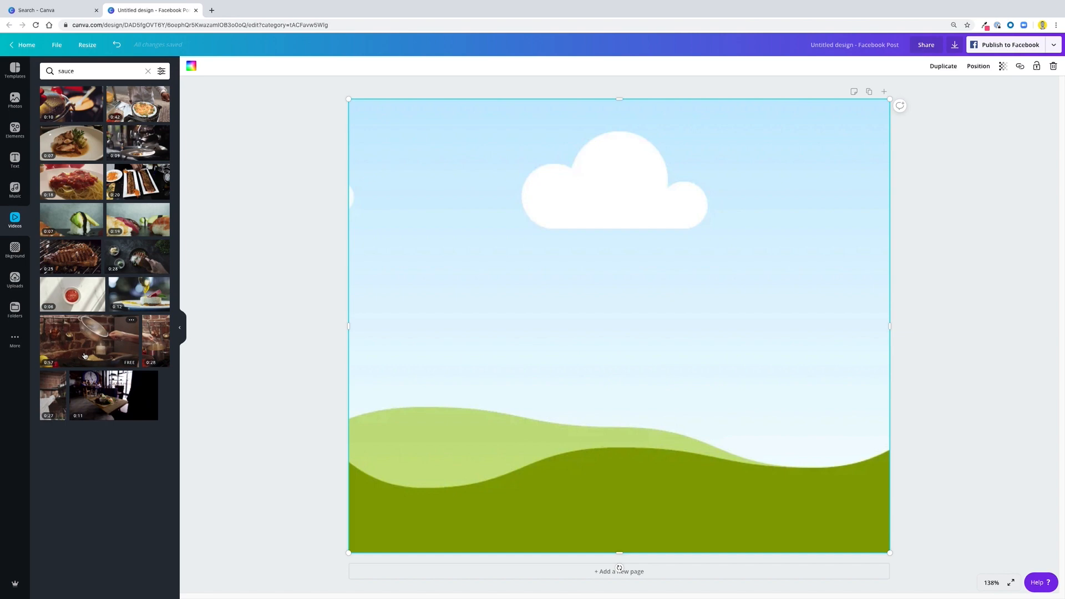
# Refine the video search to "savory sauce" and fill the page's grid with the red pepper video
pyautogui.doubleClick(60, 72)
pyautogui.write('savory')
pyautogui.press('Return')
pyautogui.write('sauce')
pyautogui.press('Return')
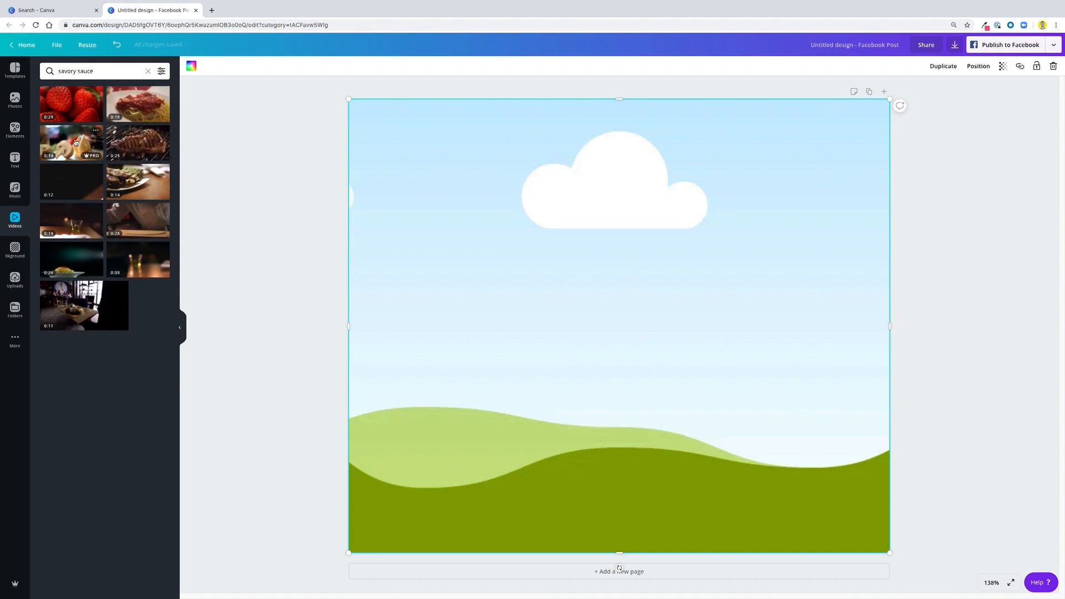
pyautogui.moveTo(76, 143); pyautogui.dragTo(451, 175)
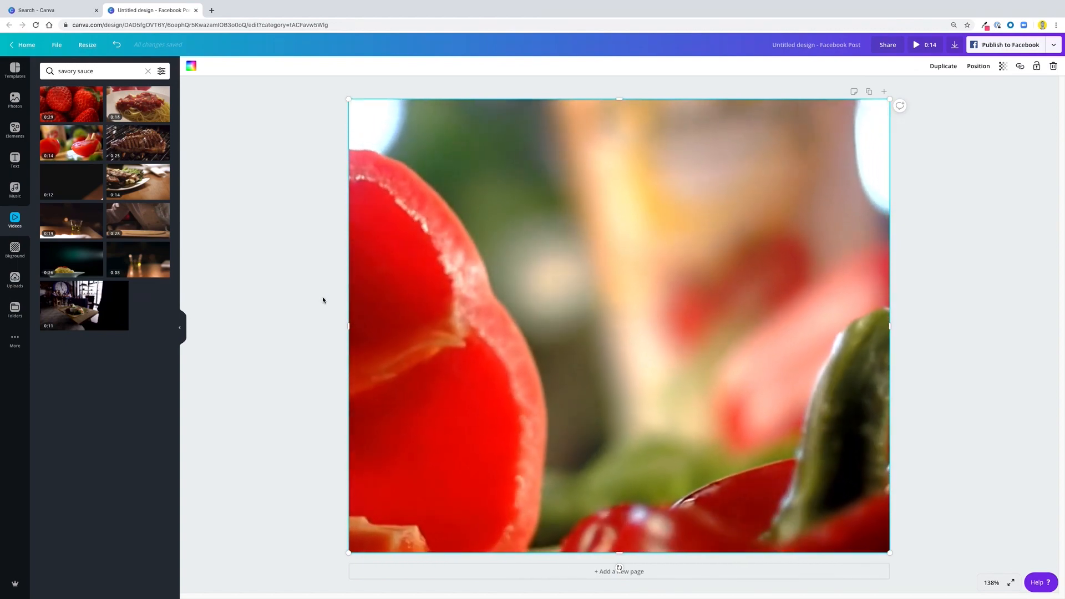
pyautogui.click(237, 268)
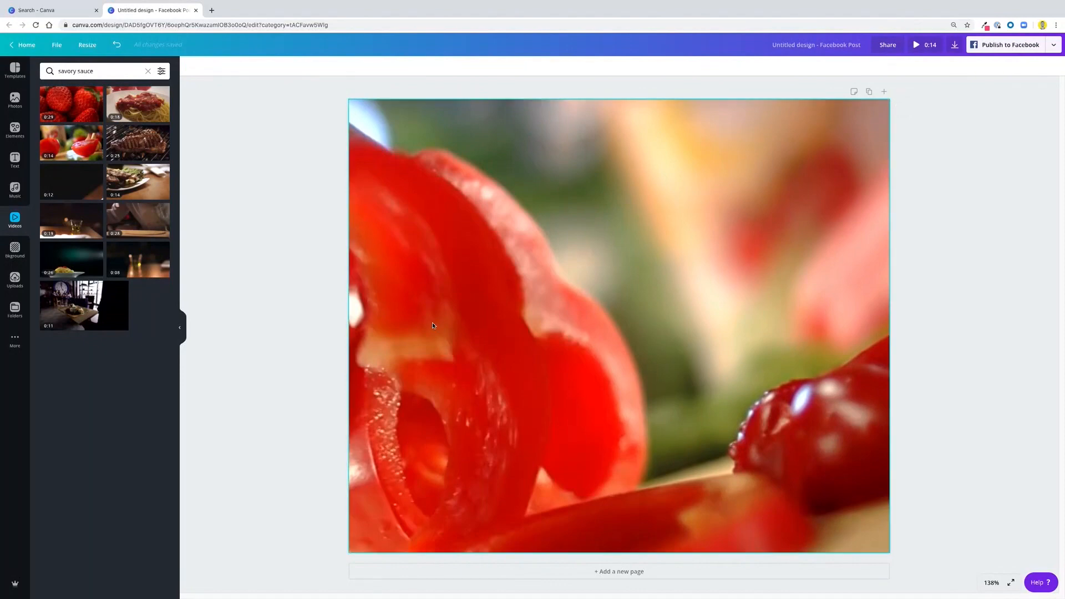
# Add a text box reading "Online" in the upper part of the page, near the horizontal centre
pyautogui.press('t')
pyautogui.click(416, 380)
pyautogui.moveTo(649, 324); pyautogui.dragTo(655, 172)
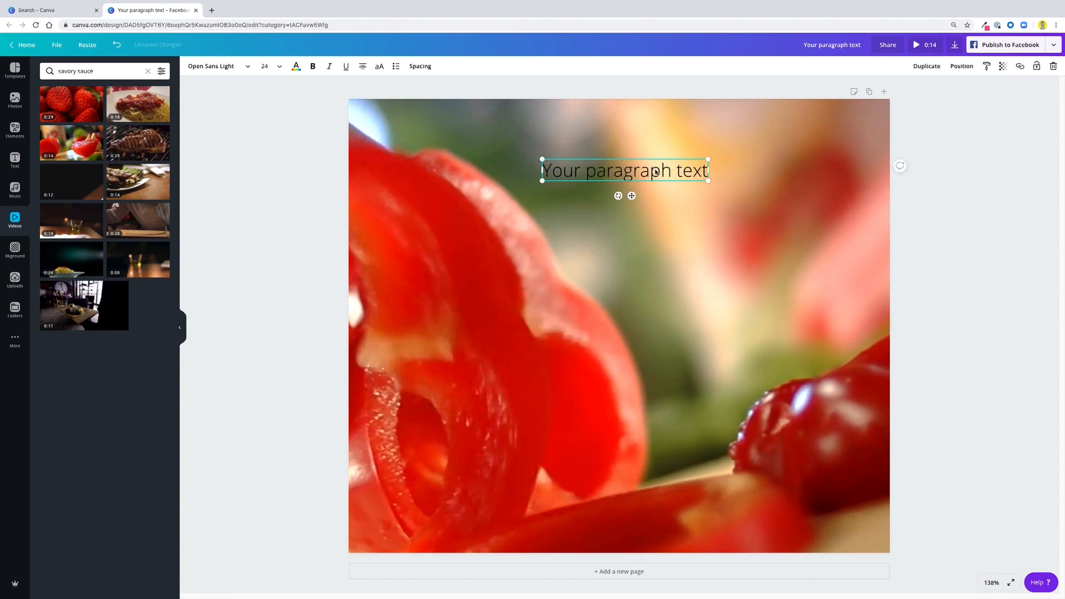
pyautogui.doubleClick(656, 172)
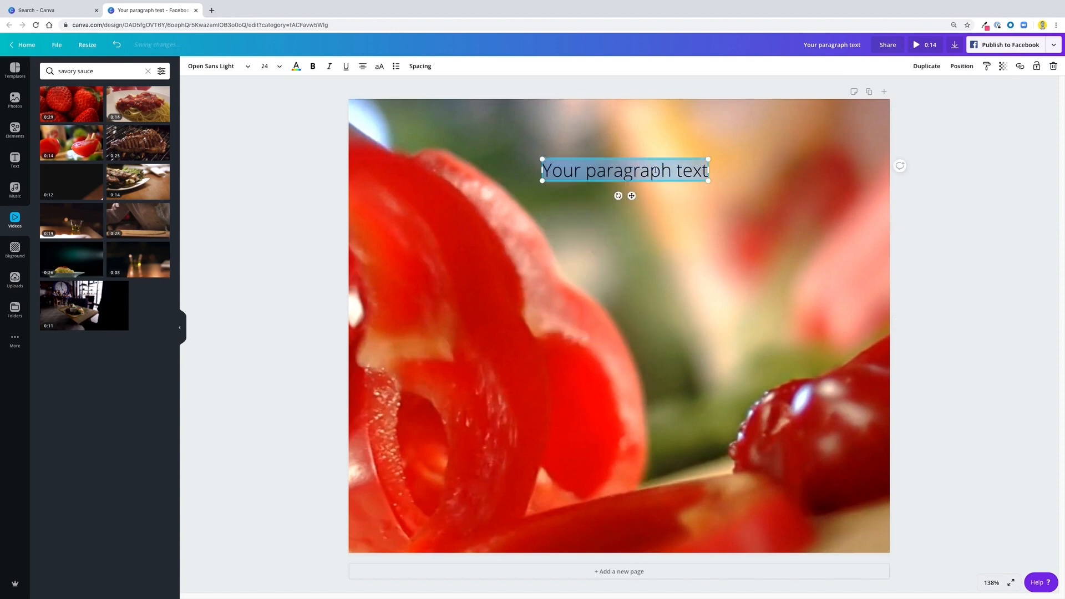
pyautogui.write('Online')
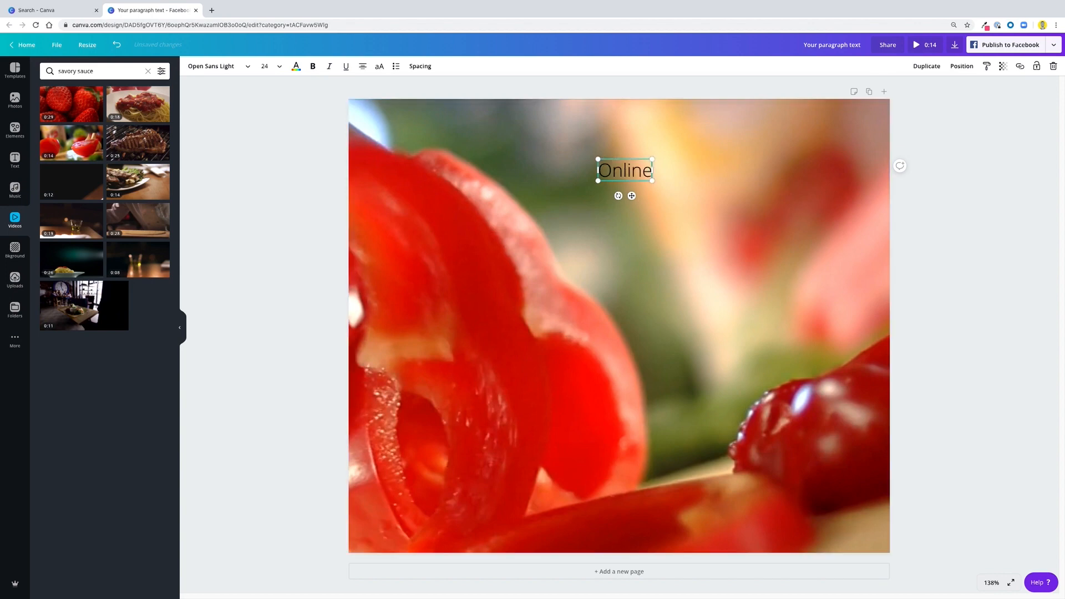
# Add a "Cooking Class" text box below "Online" and set it in uppercase
pyautogui.click(564, 211)
pyautogui.press('t')
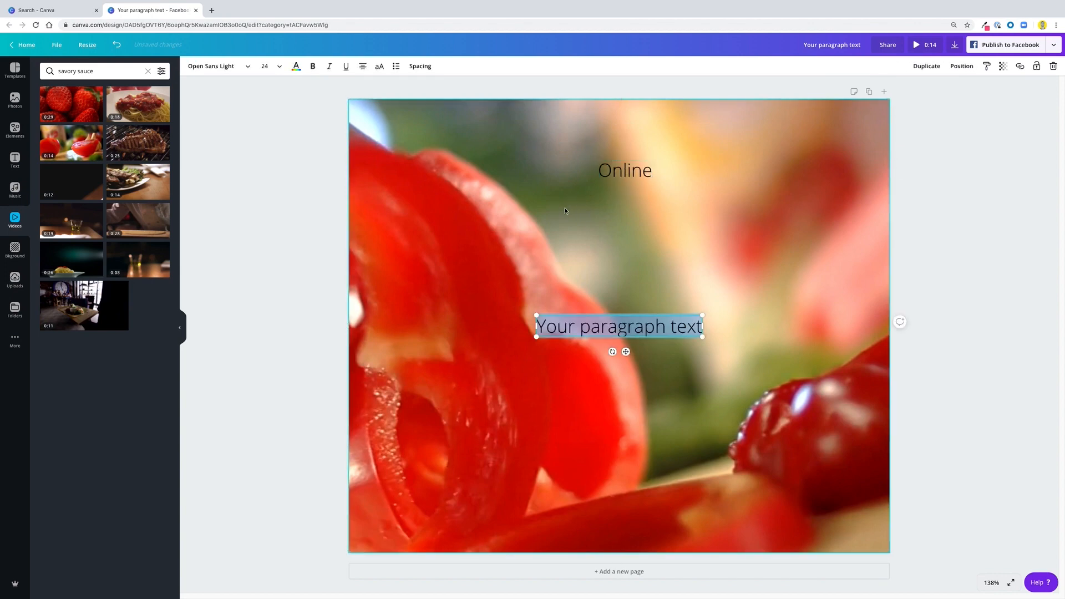
pyautogui.moveTo(647, 328); pyautogui.dragTo(654, 273)
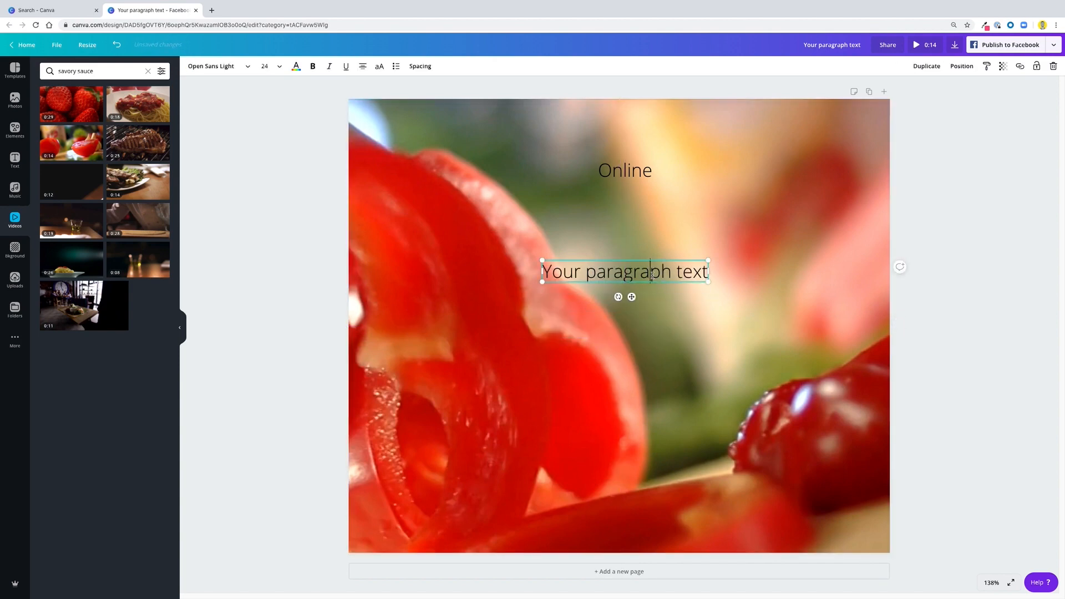
pyautogui.click(653, 273)
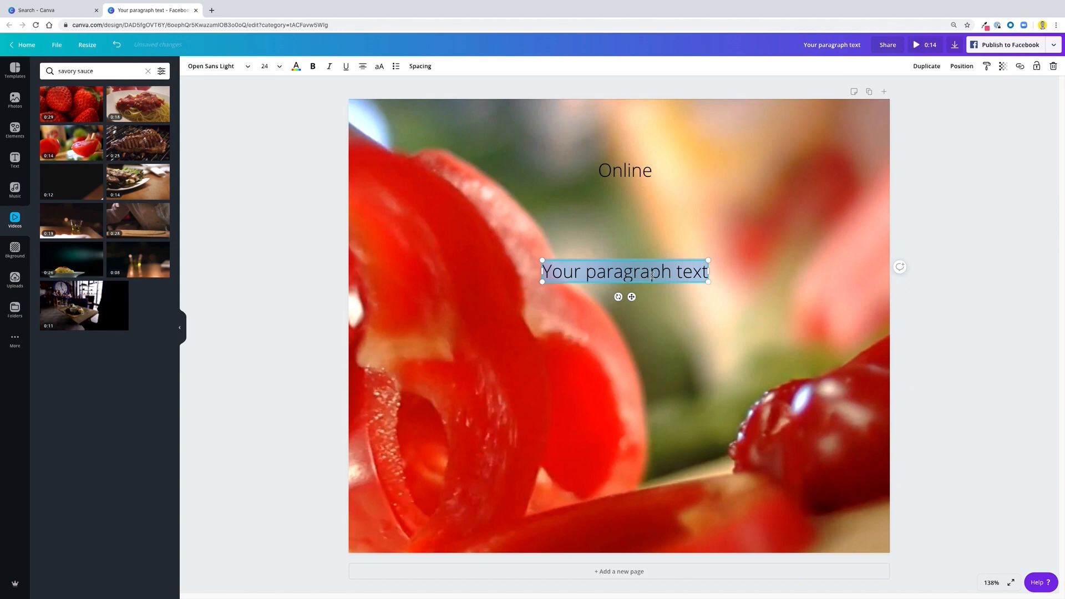
pyautogui.write('Cooking')
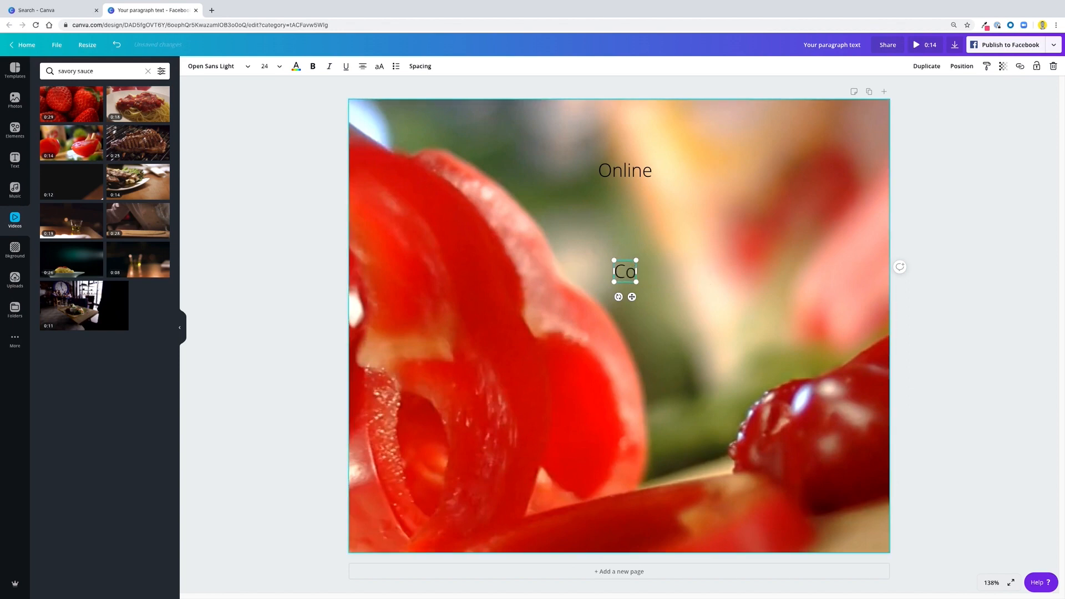
pyautogui.press('Return')
pyautogui.write('C')
pyautogui.press('BackSpace')
pyautogui.press('BackSpace')
pyautogui.write('Class')
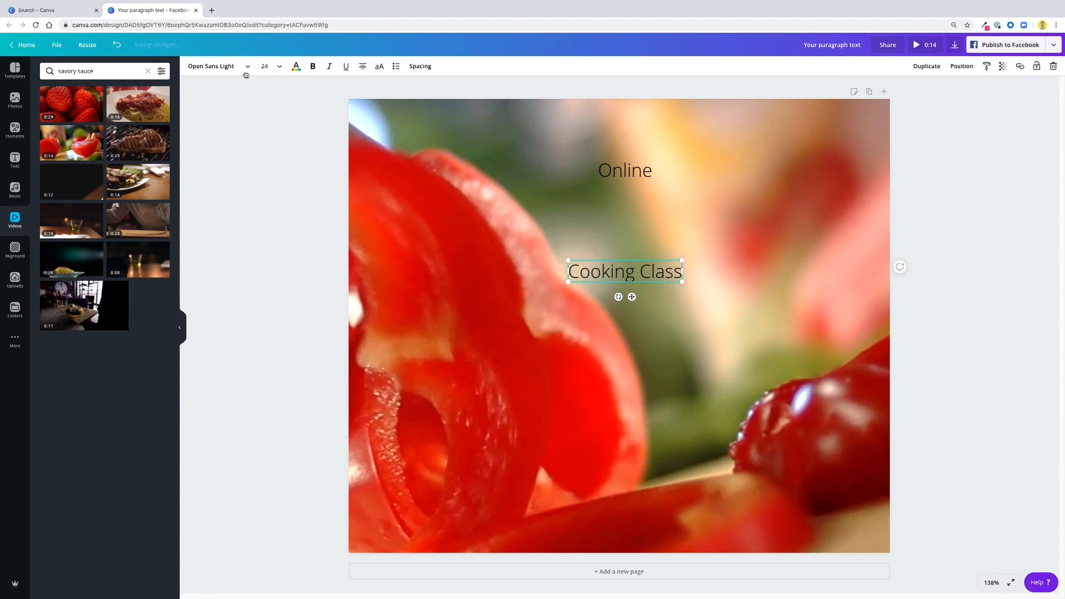
pyautogui.click(380, 67)
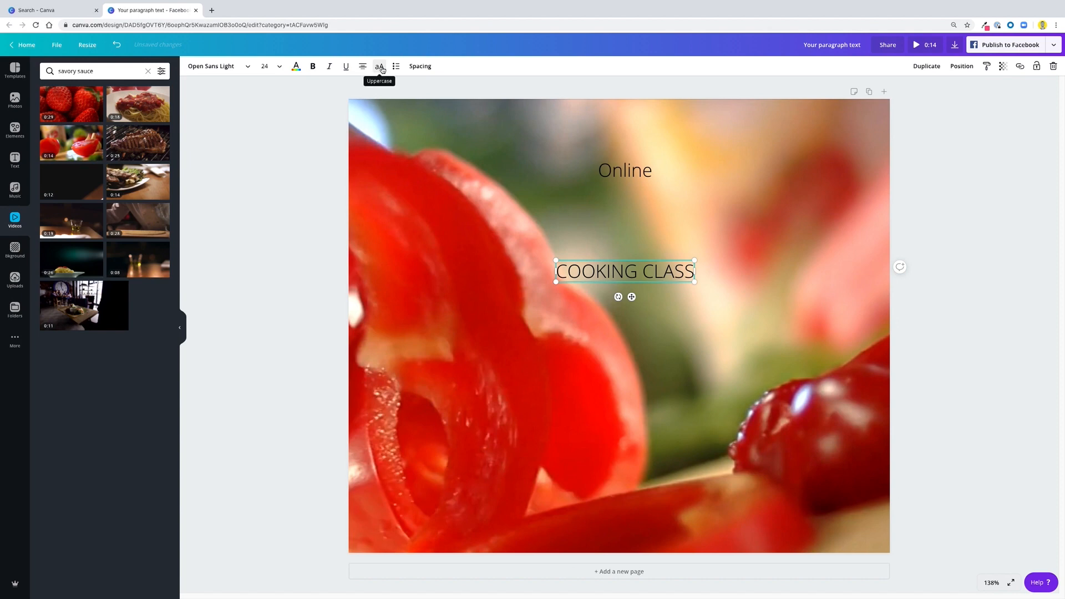
# Add a text box reading "Easy Italian Recipes" at the centre of the page
pyautogui.click(425, 231)
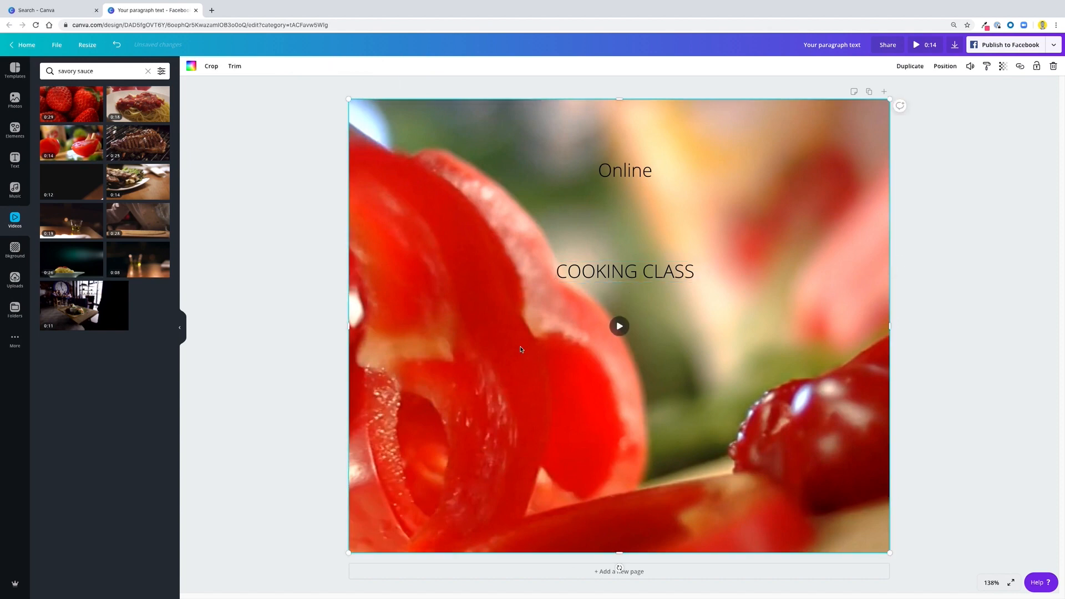
pyautogui.press('t')
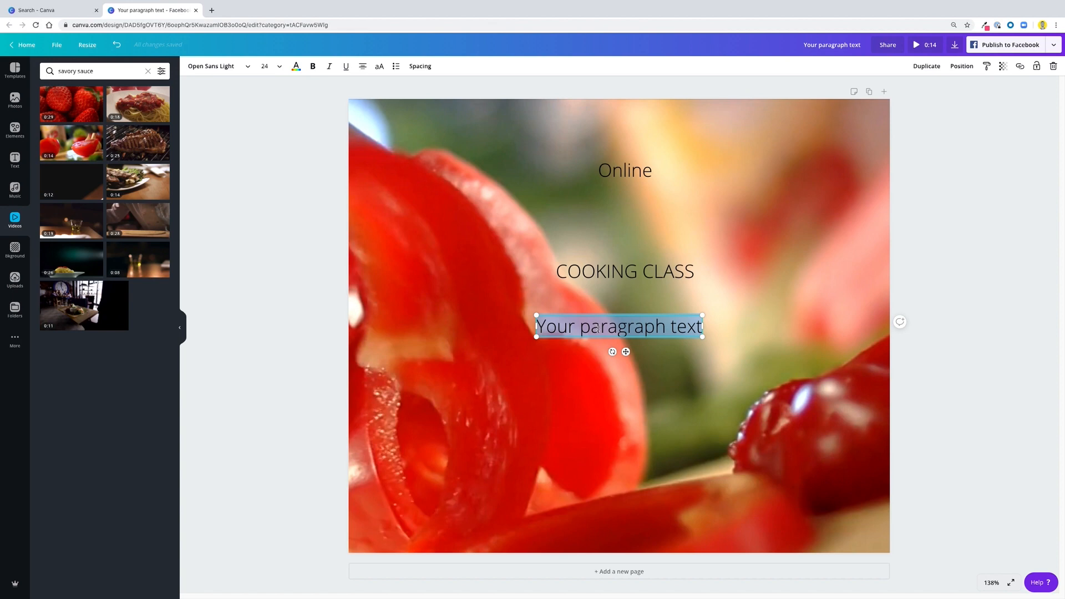
pyautogui.write('Easy ')
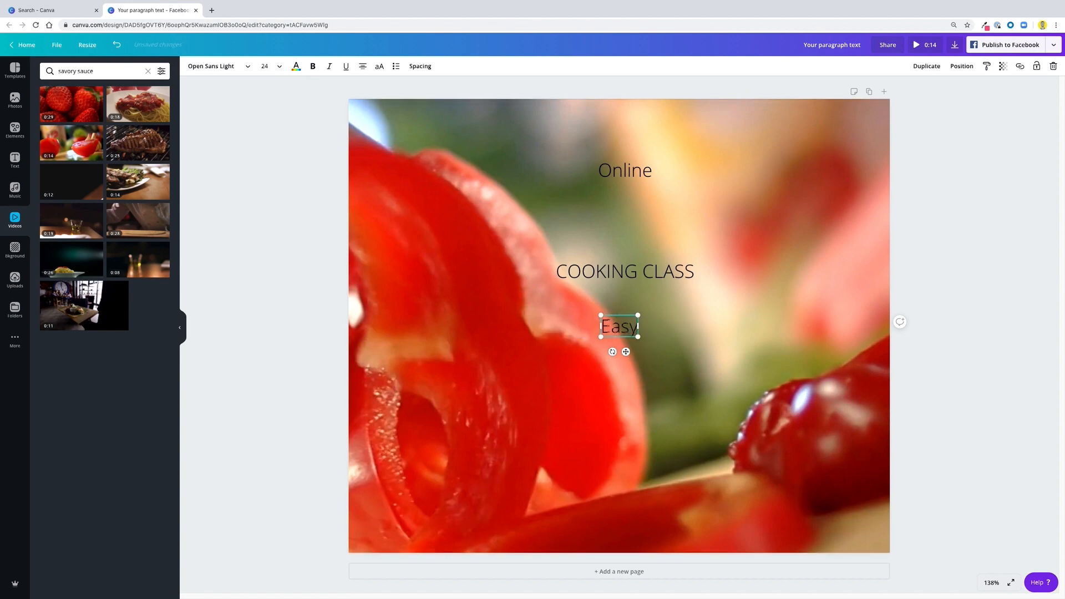
pyautogui.write('Italian')
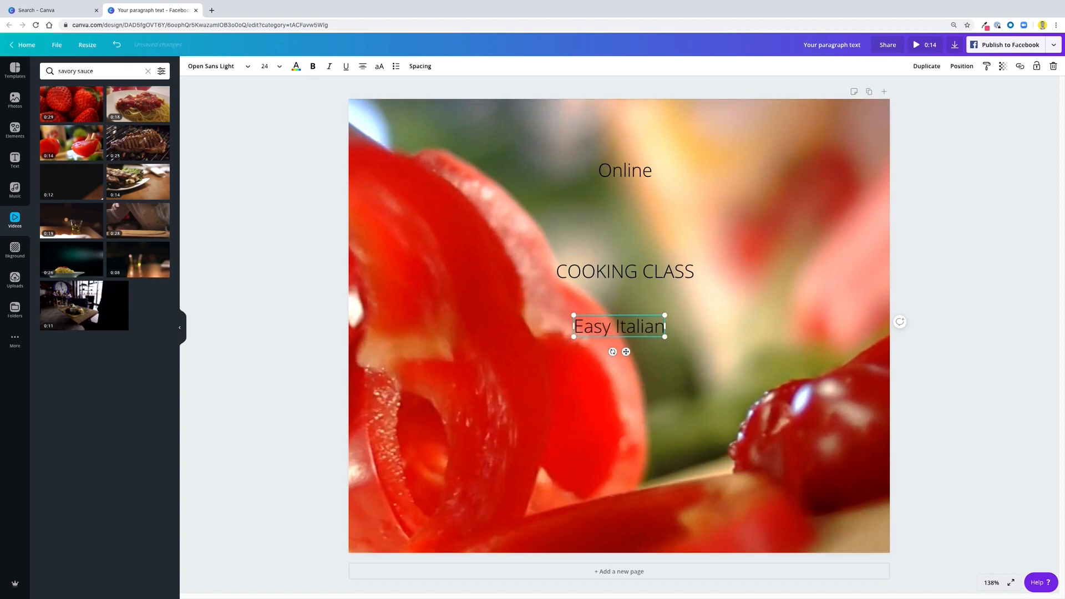
pyautogui.write(' Recipes')
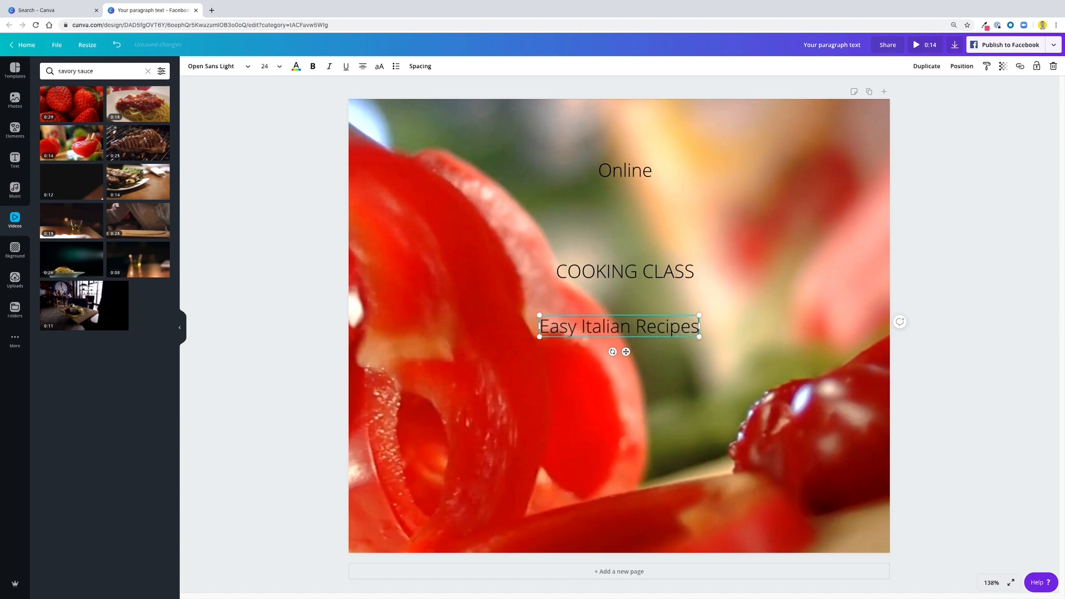
# Move the "COOKING CLASS" and "Online" texts closer above "Easy Italian Recipes", centring "Online" on the page
pyautogui.click(569, 368)
pyautogui.moveTo(603, 270); pyautogui.dragTo(592, 284)
pyautogui.moveTo(625, 170); pyautogui.dragTo(620, 223)
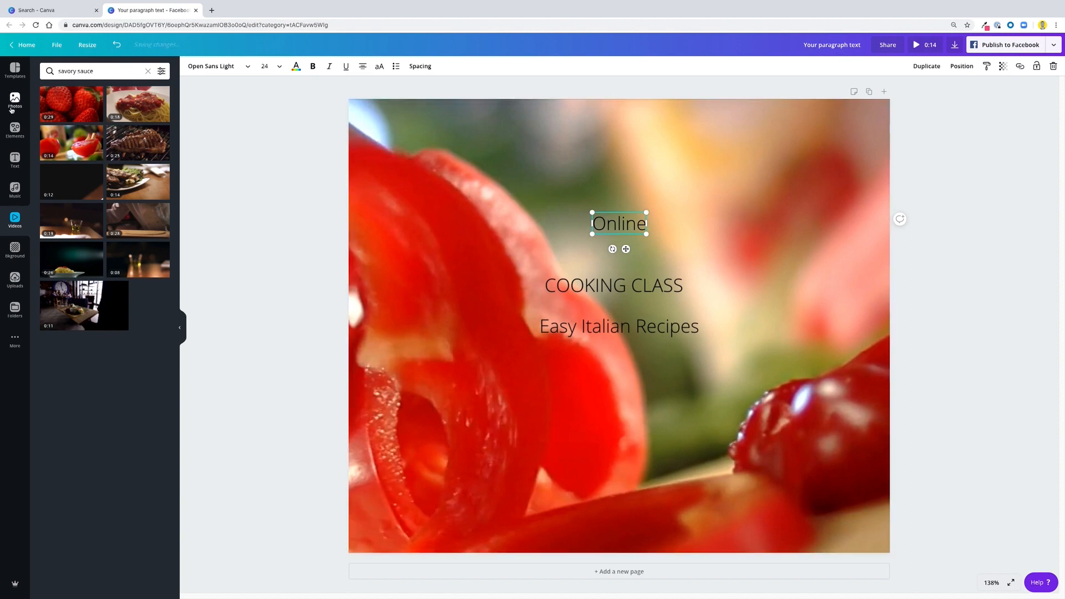
# Add a two-line text box reading "Saturdays & Sundays" and "3PM - 5PM" below "Easy Italian Recipes"
pyautogui.click(588, 396)
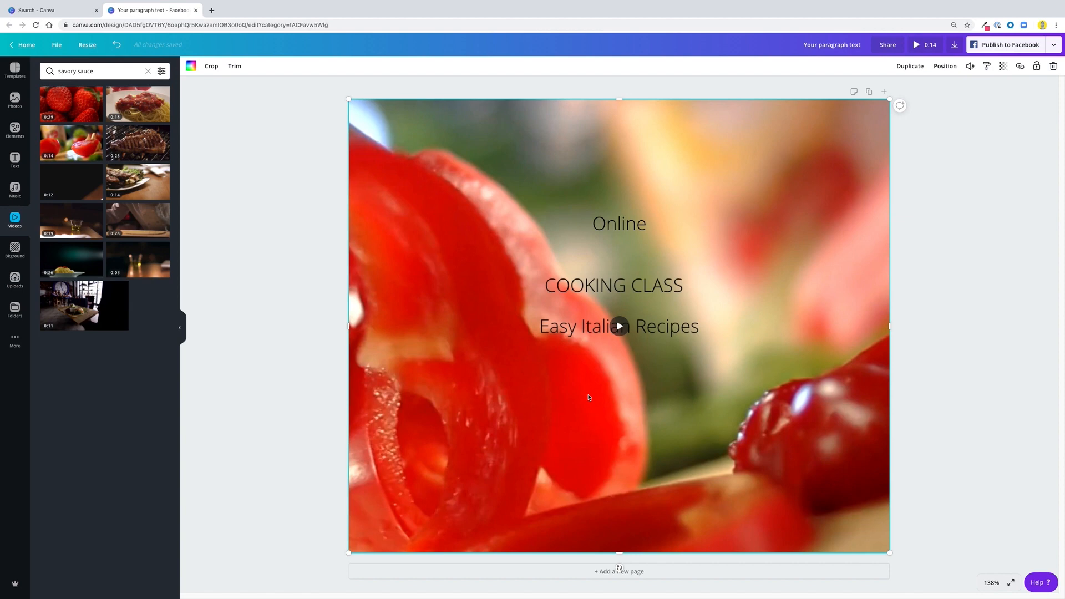
pyautogui.press('t')
pyautogui.moveTo(601, 329); pyautogui.dragTo(596, 417)
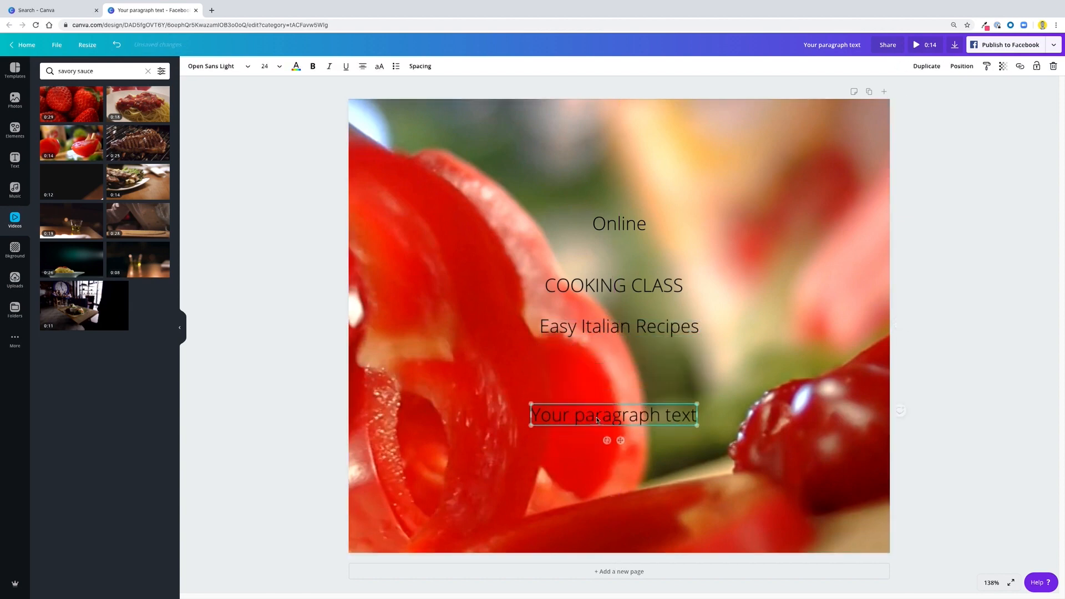
pyautogui.press('super+q')
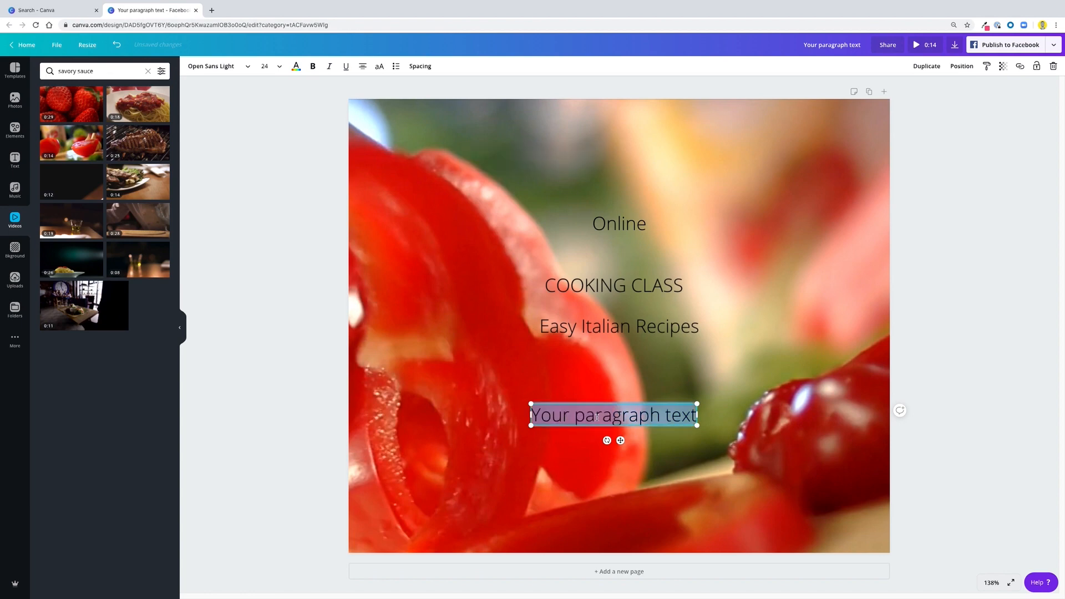
pyautogui.write('Sa')
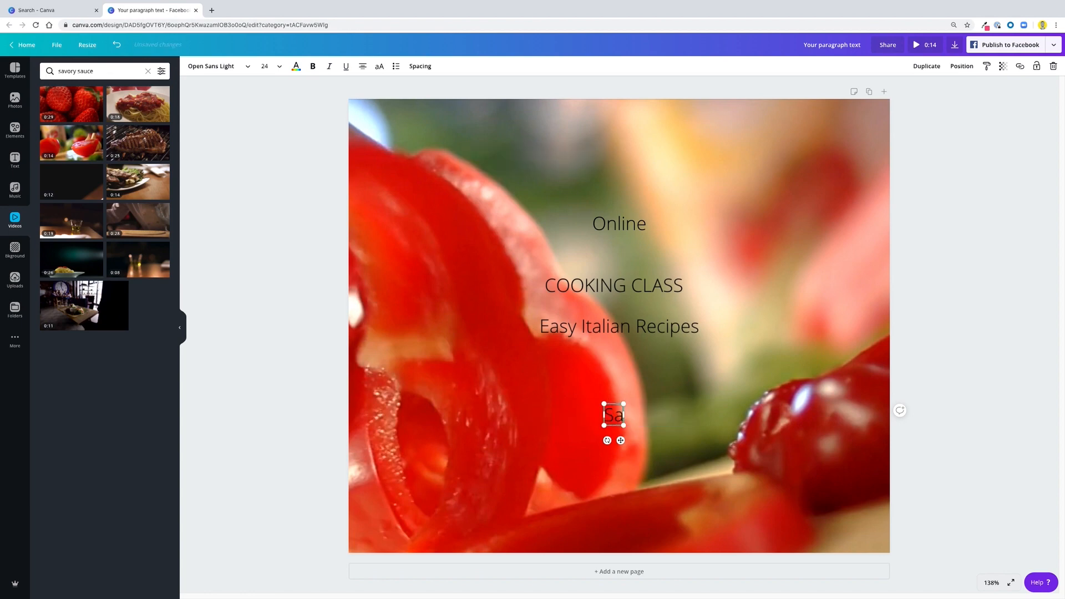
pyautogui.write('turdays & S')
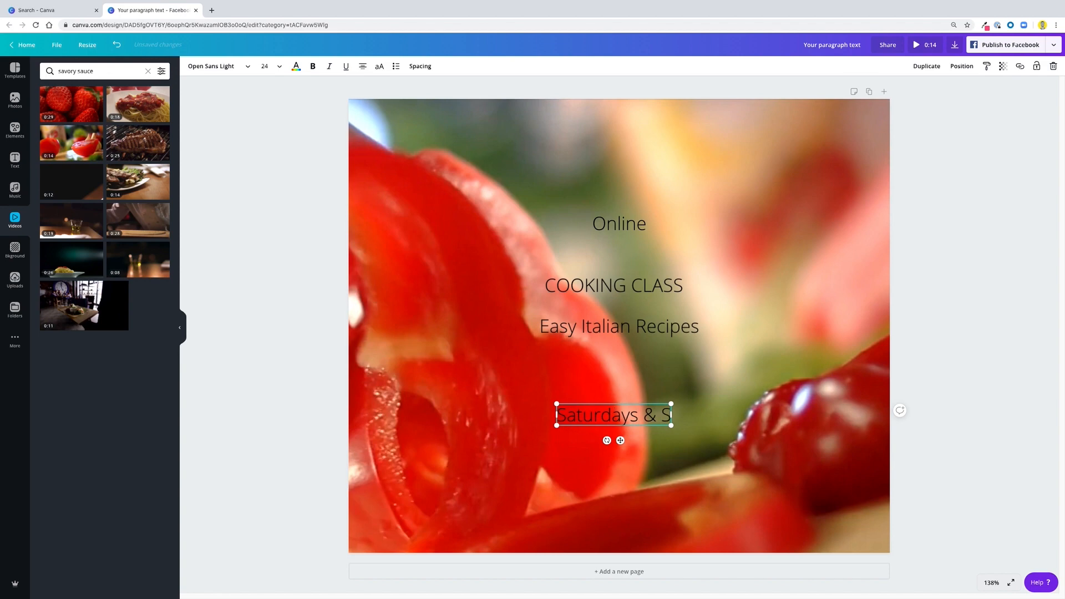
pyautogui.write('undays')
pyautogui.press('Return')
pyautogui.write('3PM - ')
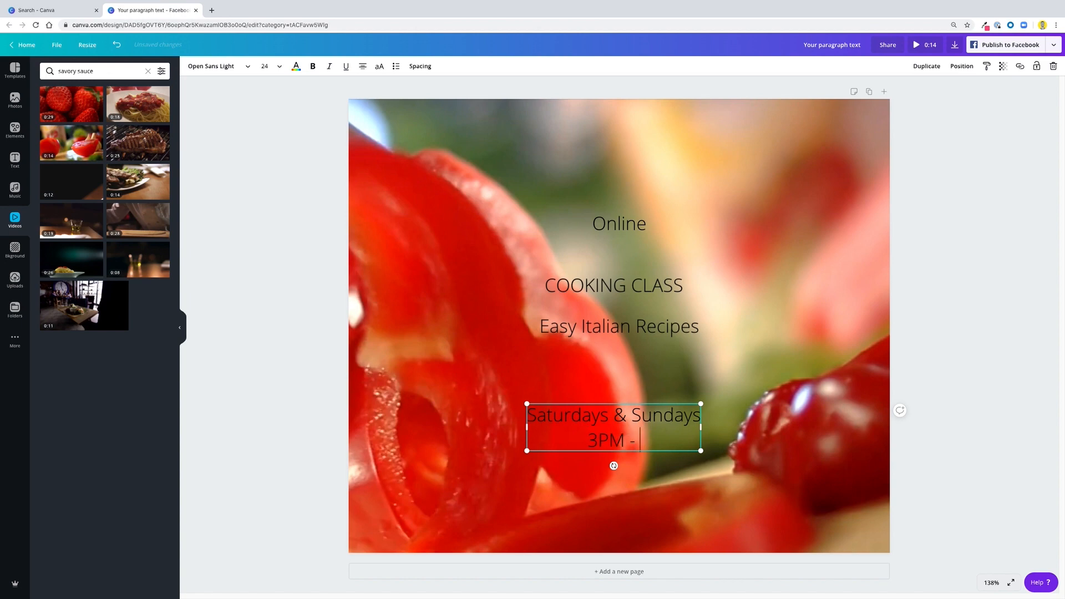
pyautogui.write('5PM')
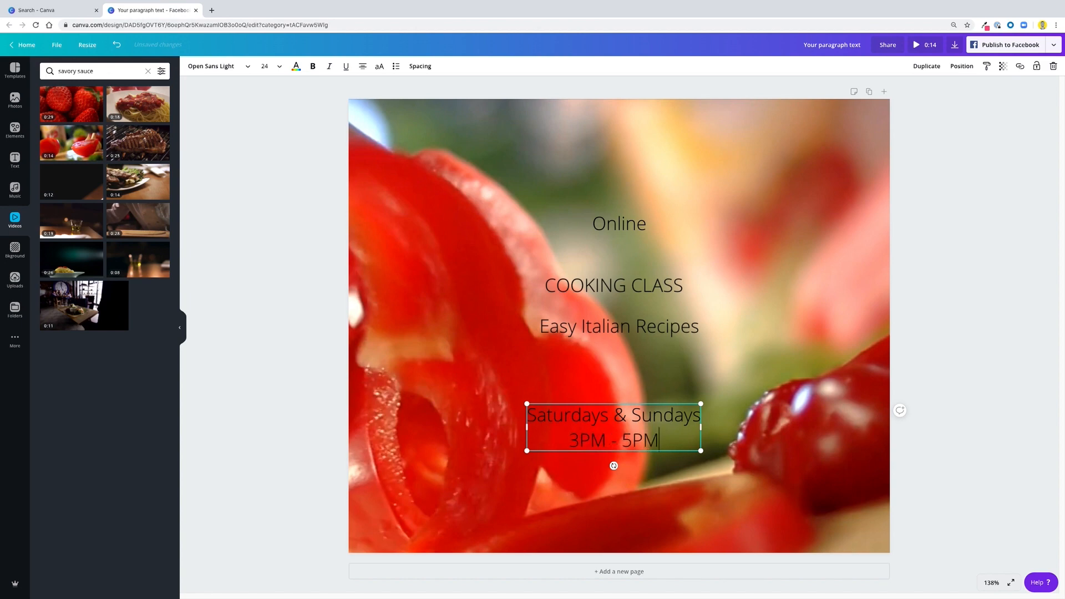
pyautogui.click(677, 341)
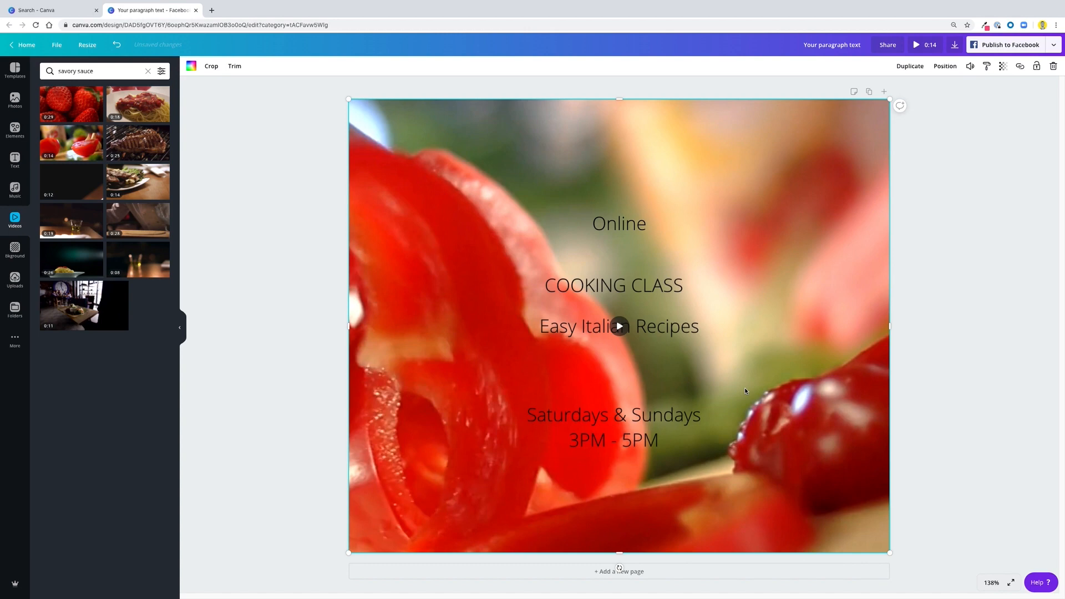
# Move "COOKING CLASS" down closer to "Easy Italian Recipes" and align the two texts on the same vertical axis
pyautogui.click(623, 222)
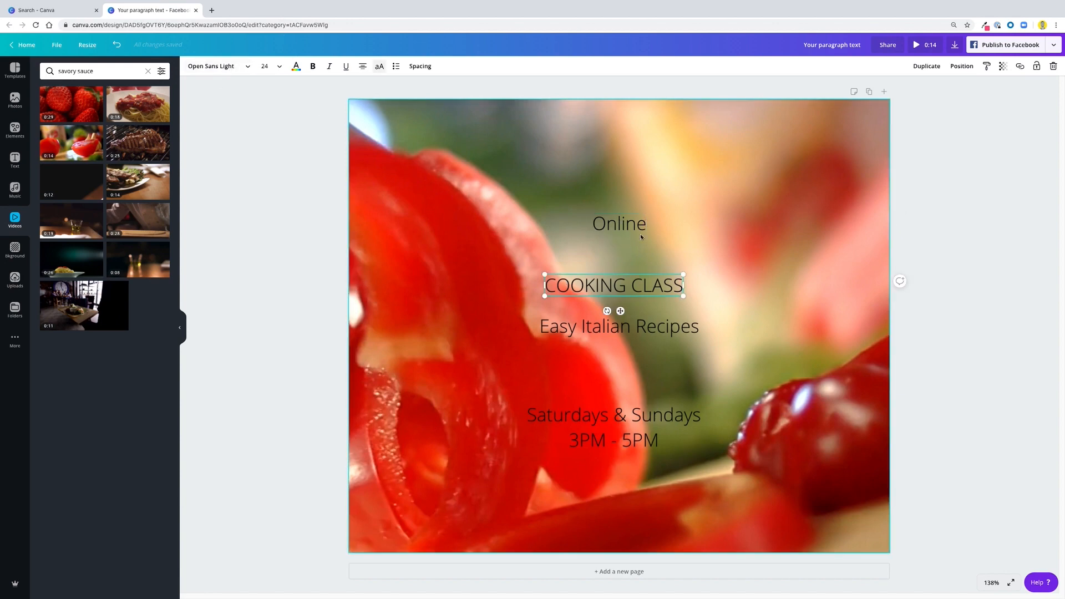
pyautogui.click(621, 205)
pyautogui.click(623, 230)
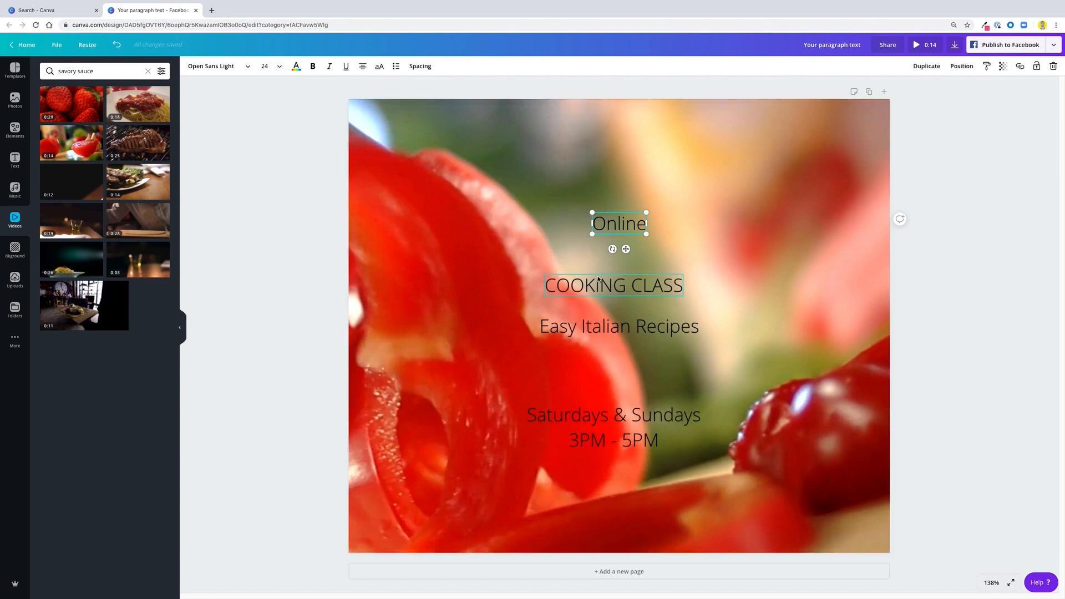
pyautogui.moveTo(615, 291); pyautogui.dragTo(598, 294)
pyautogui.moveTo(574, 328); pyautogui.dragTo(568, 328)
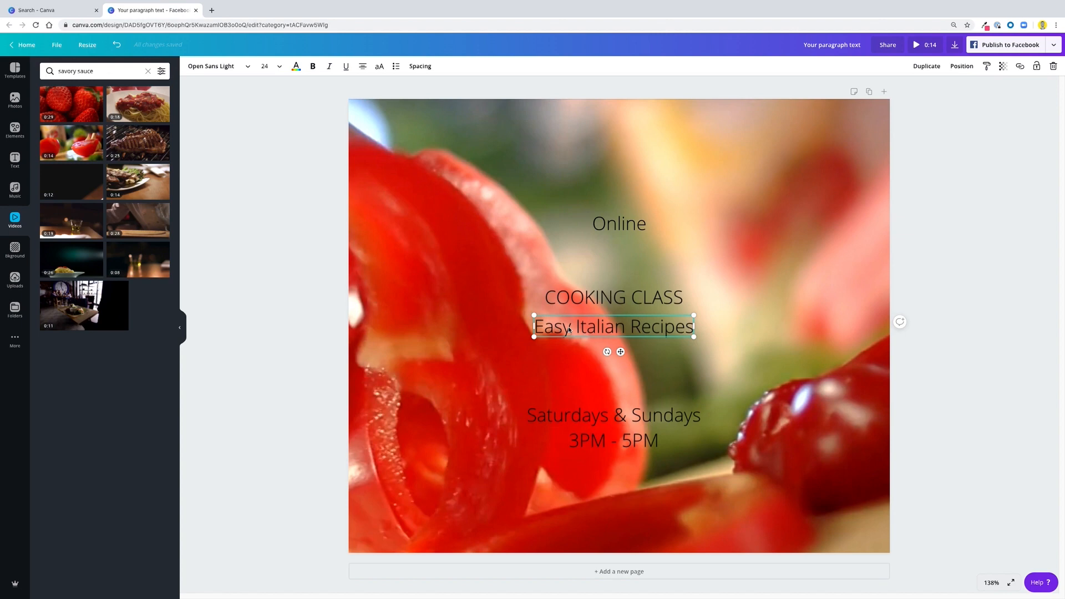
# Set the "COOKING CLASS" text to the Barlow Condensed Bold font at size 80
pyautogui.click(577, 294)
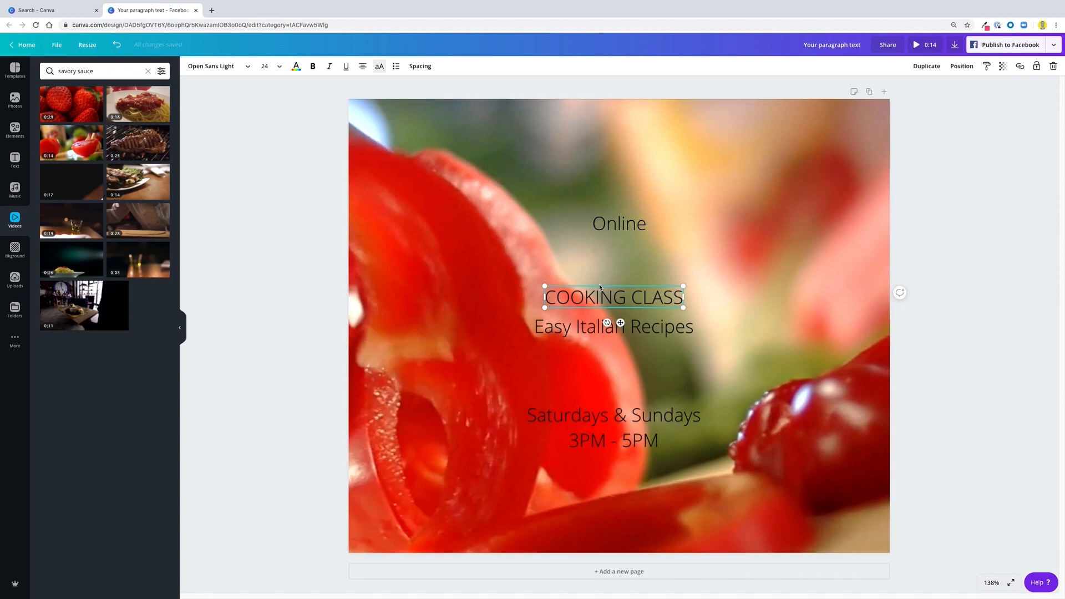
pyautogui.click(212, 66)
pyautogui.click(108, 70)
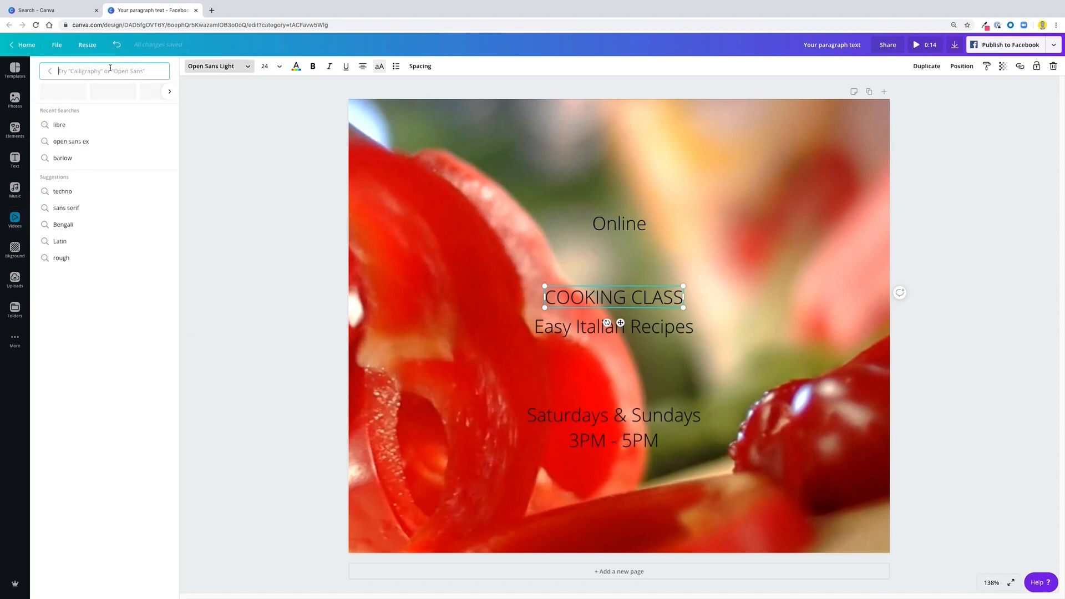
pyautogui.write('barlow')
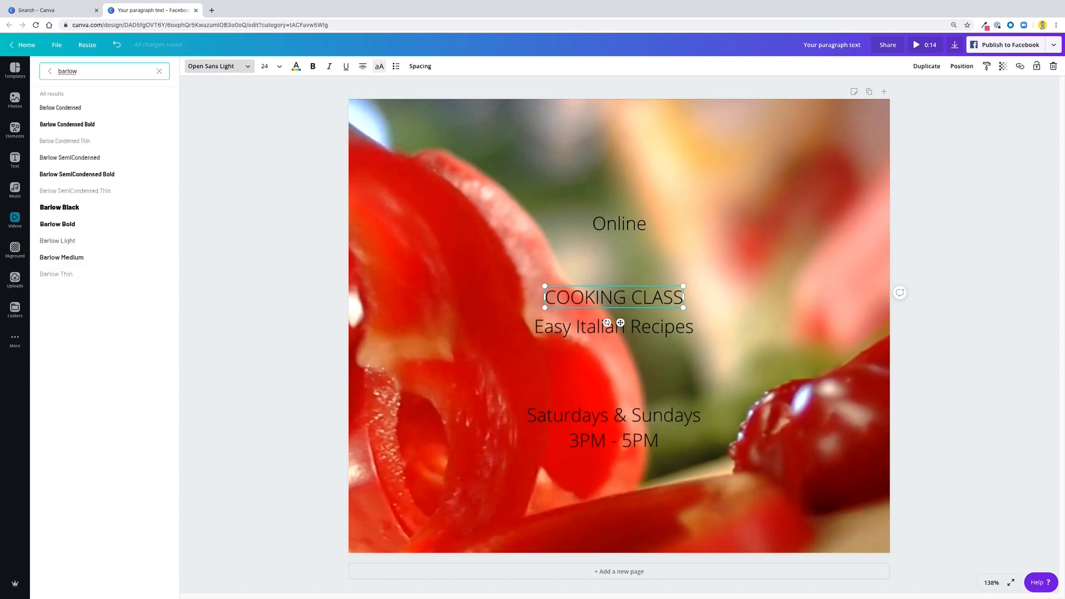
pyautogui.click(79, 124)
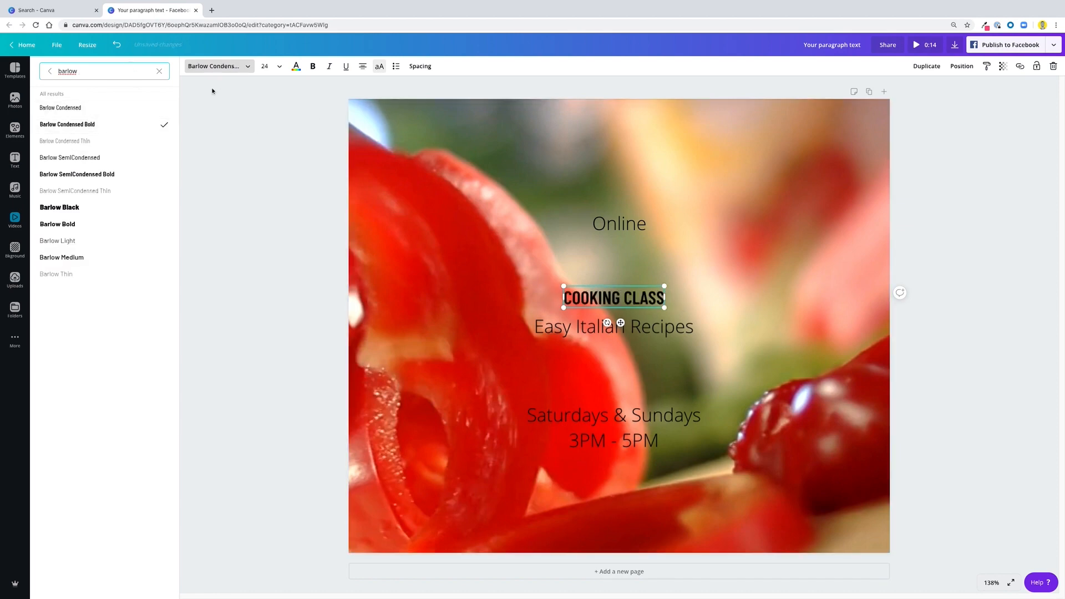
pyautogui.click(265, 66)
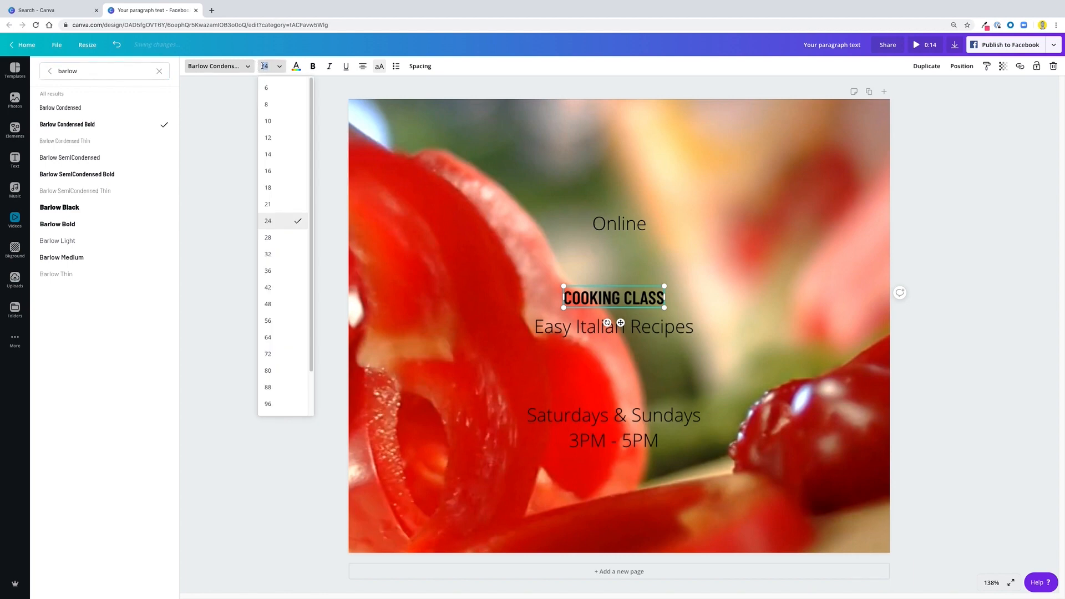
pyautogui.write('80')
pyautogui.press('Return')
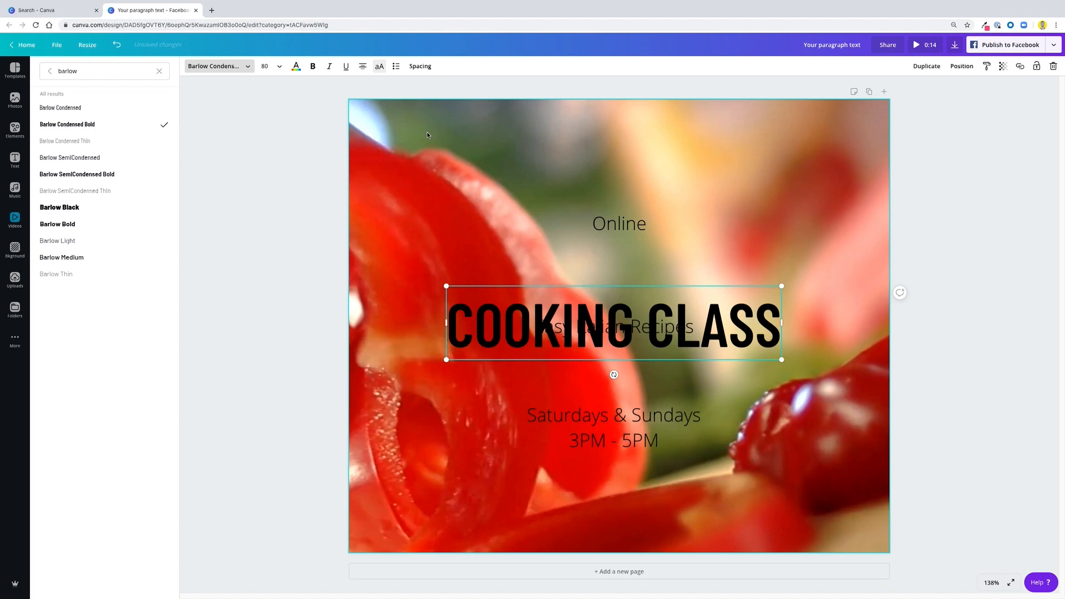
# Set the letter spacing of the "COOKING CLASS" text to 50
pyautogui.click(427, 66)
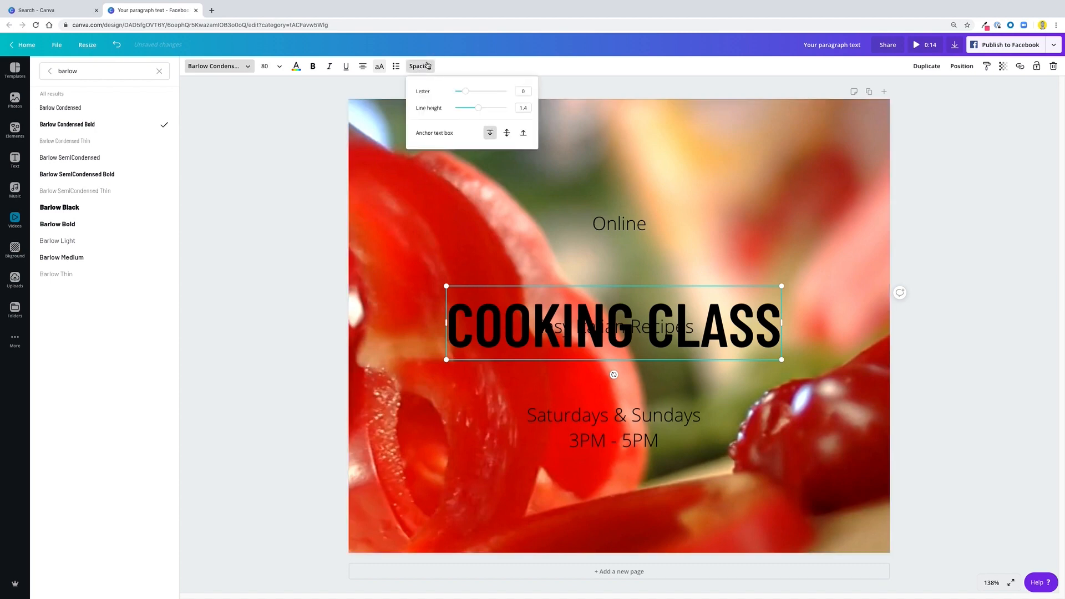
pyautogui.moveTo(465, 91); pyautogui.dragTo(466, 92)
pyautogui.click(527, 92)
pyautogui.write('50')
pyautogui.press('Return')
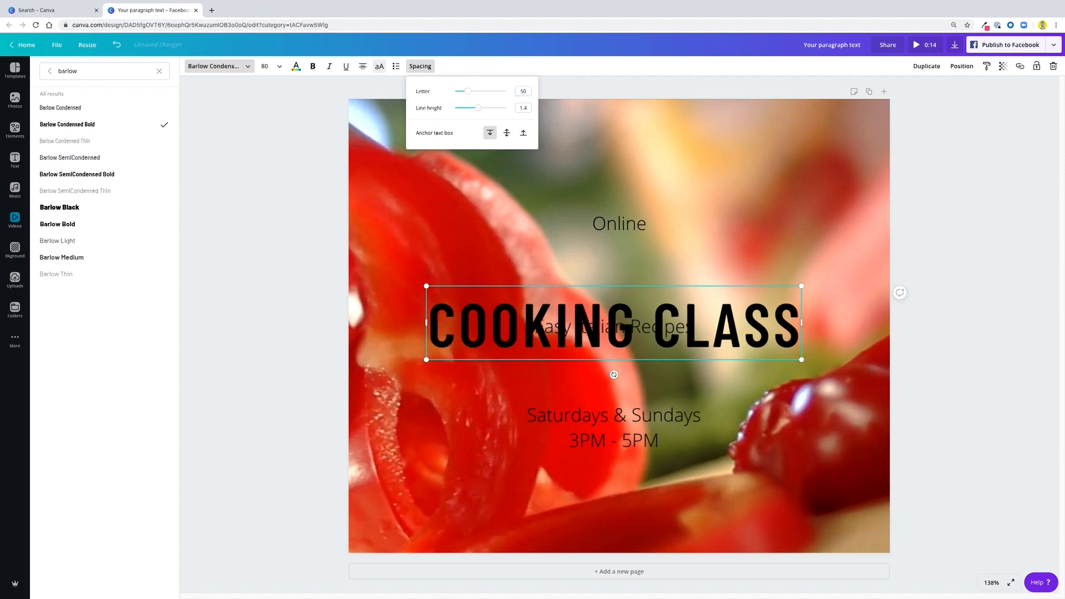
pyautogui.click(534, 243)
# Move "Easy Italian Recipes" down above the schedule text and centre "COOKING CLASS" horizontally on the page, just below "Online"
pyautogui.moveTo(573, 325); pyautogui.dragTo(590, 293)
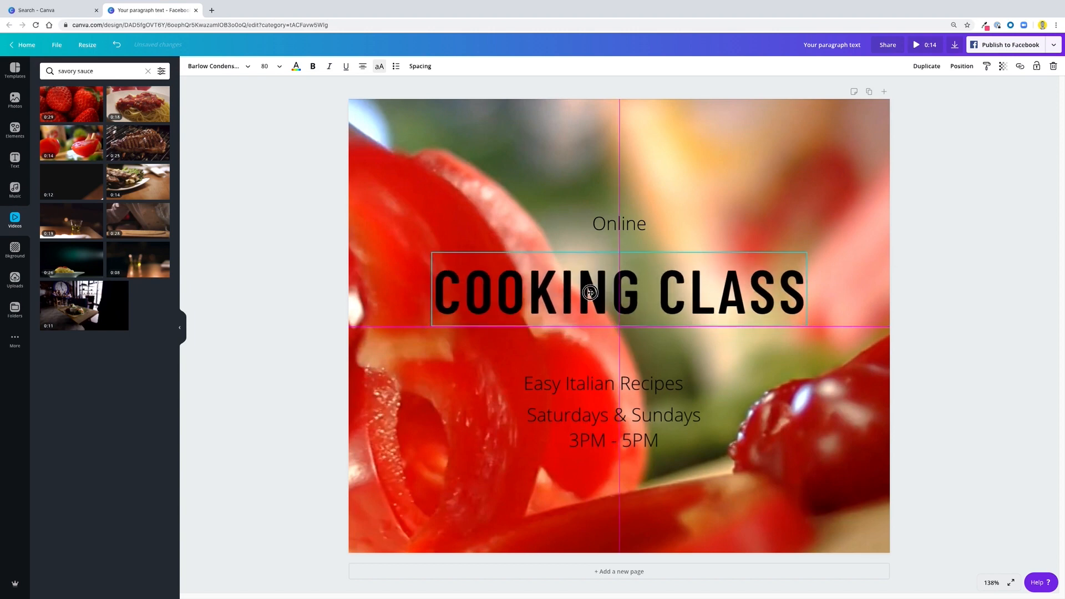
pyautogui.moveTo(590, 293); pyautogui.dragTo(589, 292)
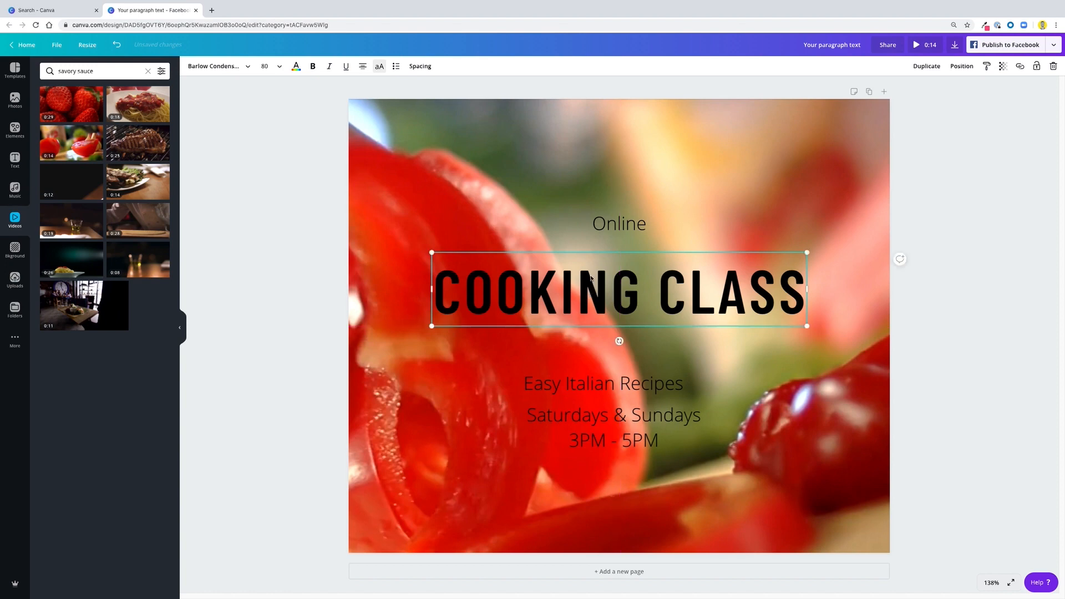
# Apply bold to the whole "COOKING CLASS" text and deselect it
pyautogui.click(577, 294)
pyautogui.hotkey('ctrl', 'a')
pyautogui.click(312, 66)
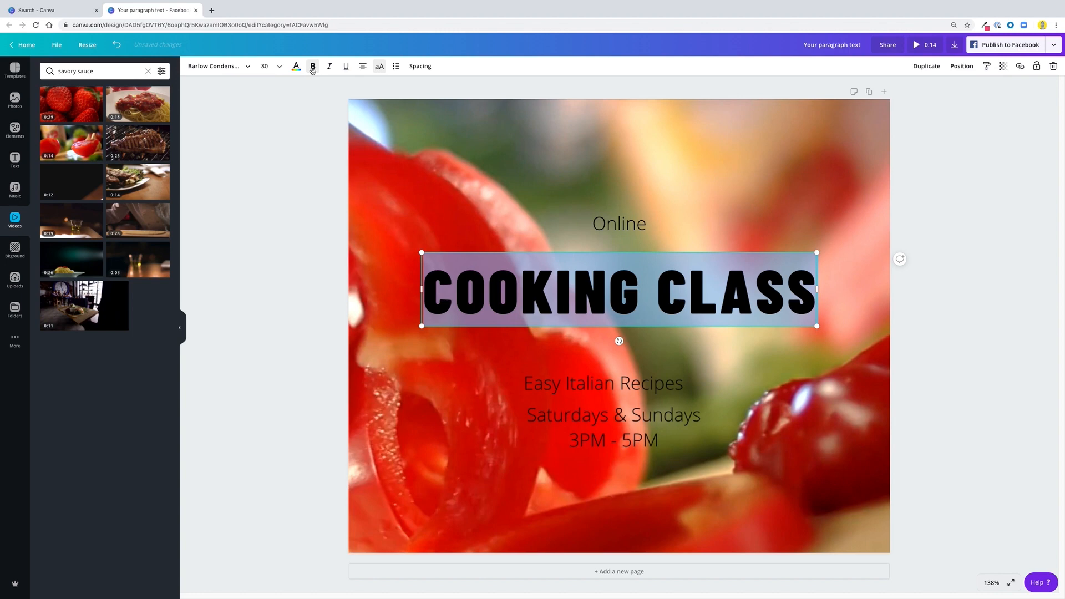
pyautogui.click(259, 185)
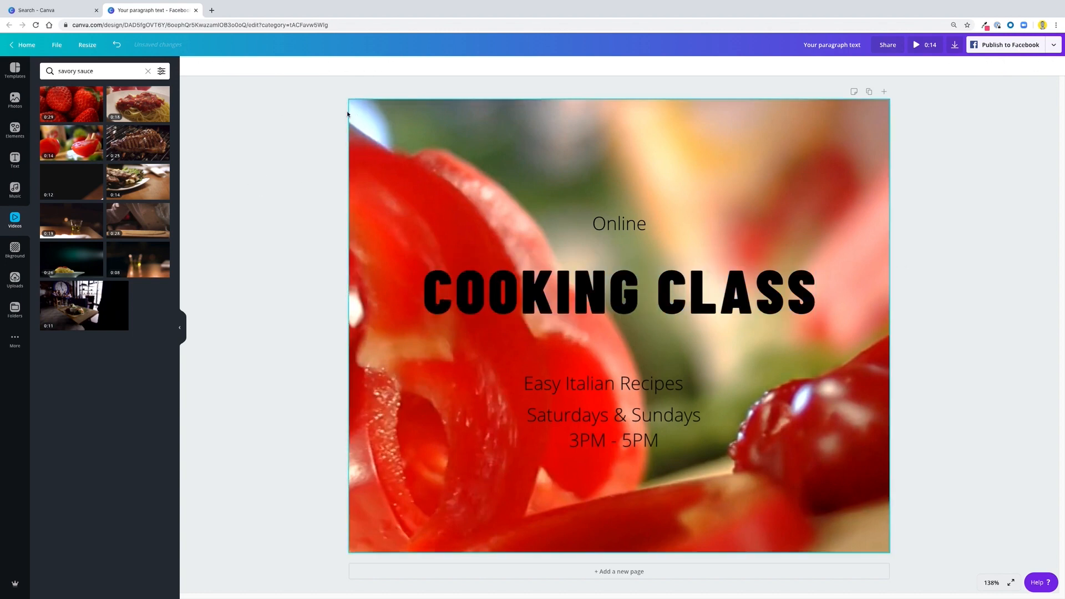
pyautogui.click(583, 281)
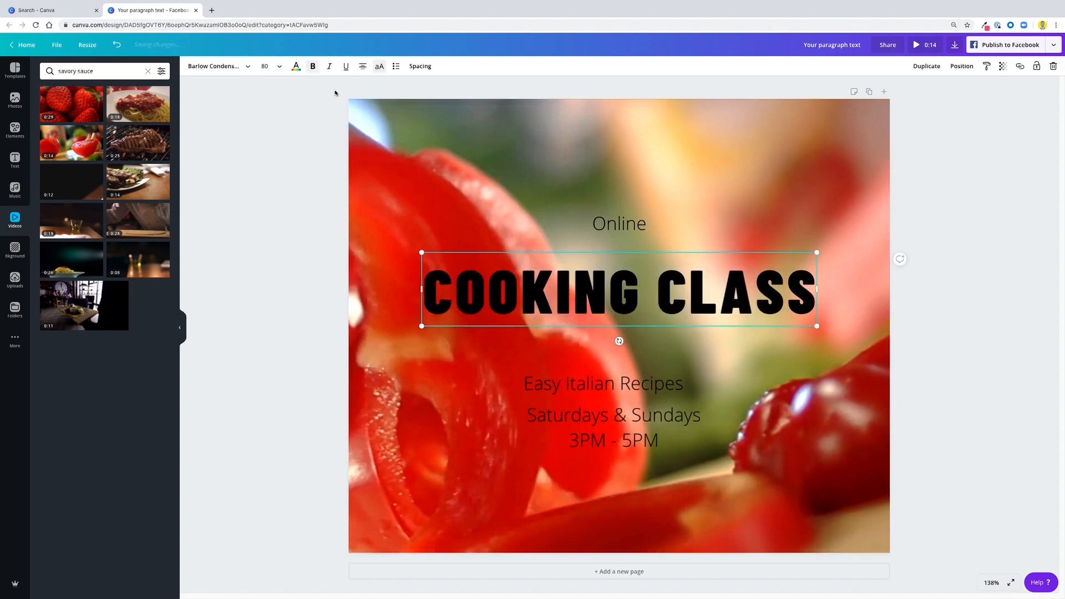
pyautogui.click(570, 245)
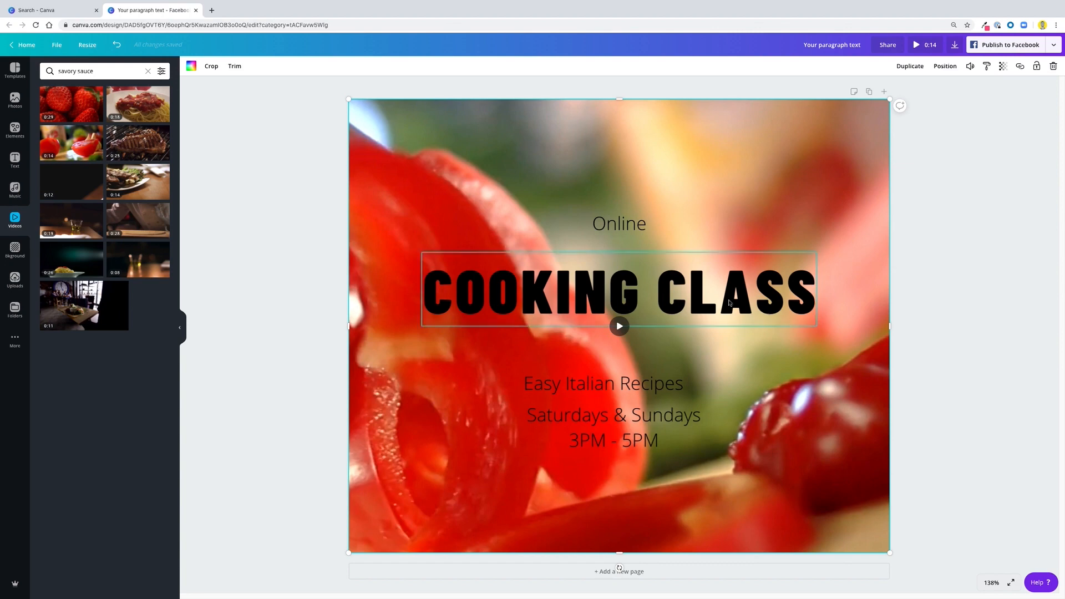
pyautogui.click(767, 315)
pyautogui.click(273, 172)
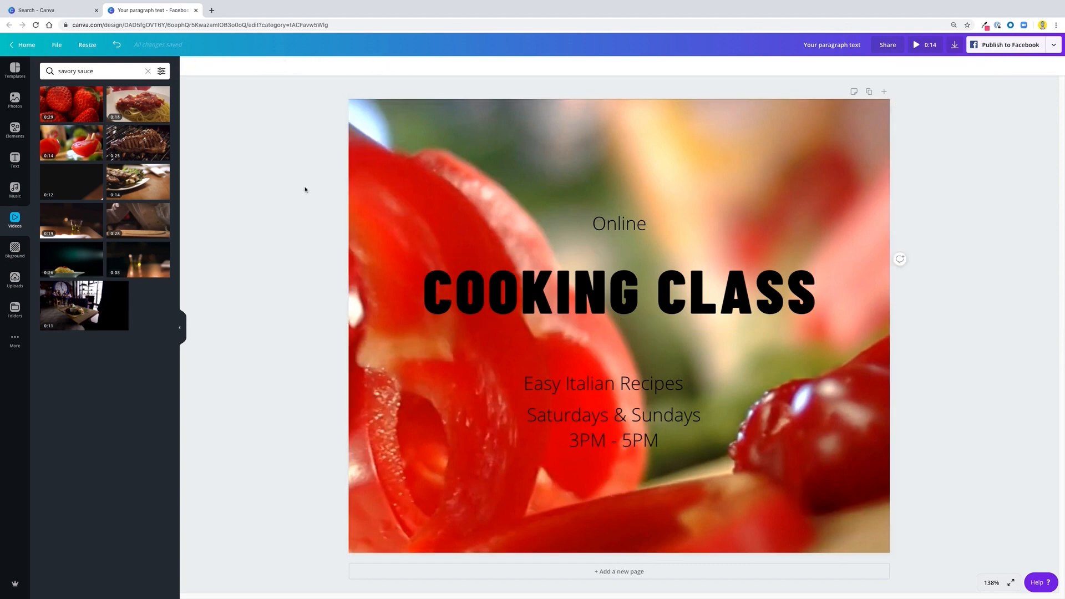
# Move "Easy Italian Recipes" up directly beneath "COOKING CLASS" and set it in uppercase
pyautogui.click(617, 389)
pyautogui.moveTo(617, 391); pyautogui.dragTo(619, 348)
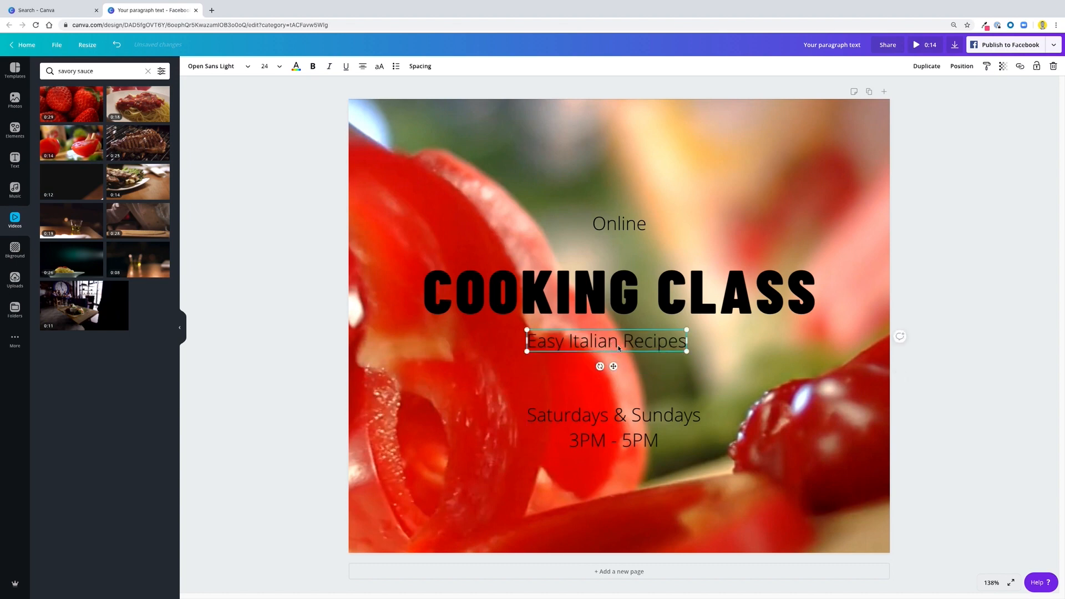
pyautogui.click(378, 67)
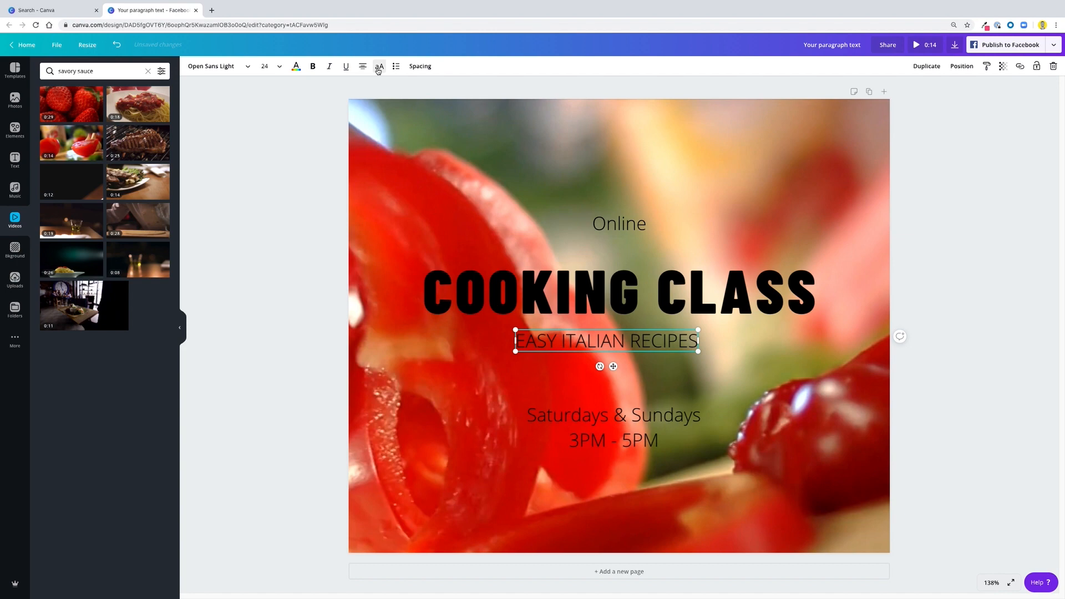
# Set the "EASY ITALIAN RECIPES" text to Barlow Condensed Bold with a letter spacing of 222
pyautogui.click(200, 67)
pyautogui.click(86, 124)
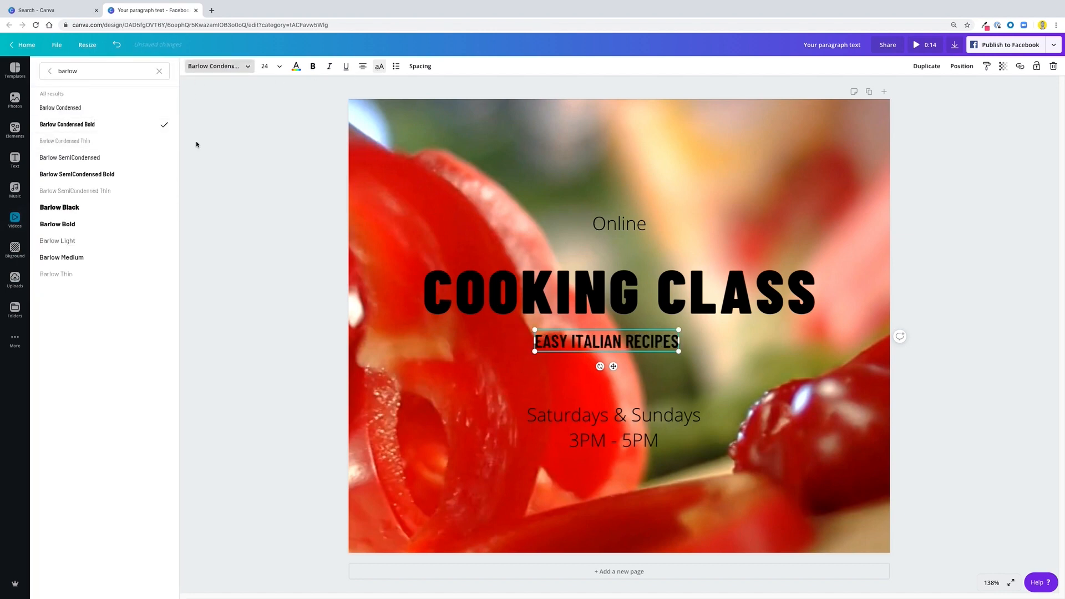
pyautogui.click(313, 66)
pyautogui.click(313, 67)
pyautogui.click(420, 66)
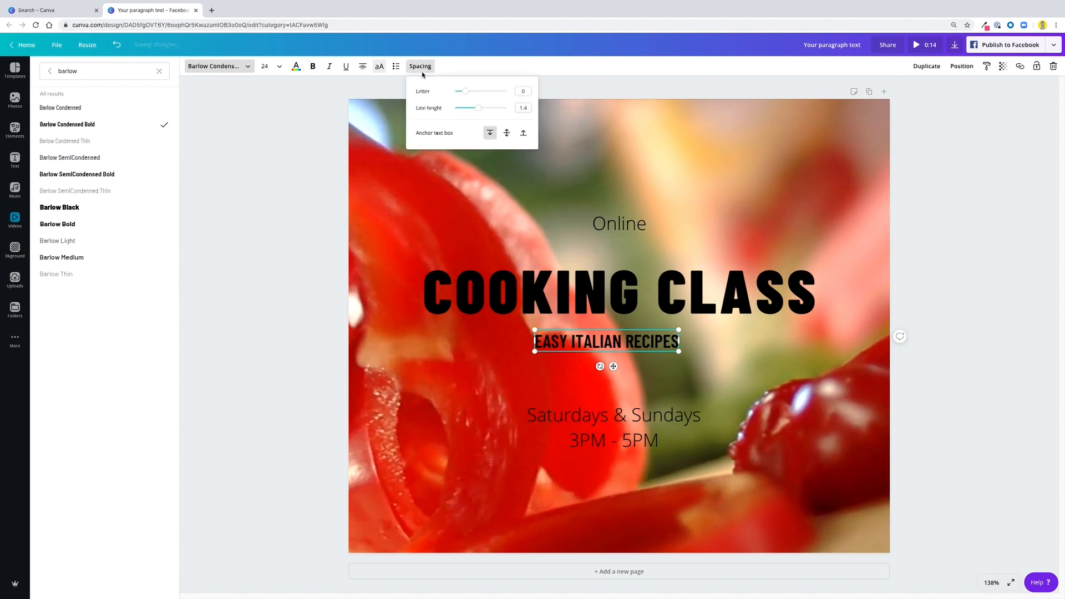
pyautogui.moveTo(465, 91); pyautogui.dragTo(477, 98)
pyautogui.click(318, 276)
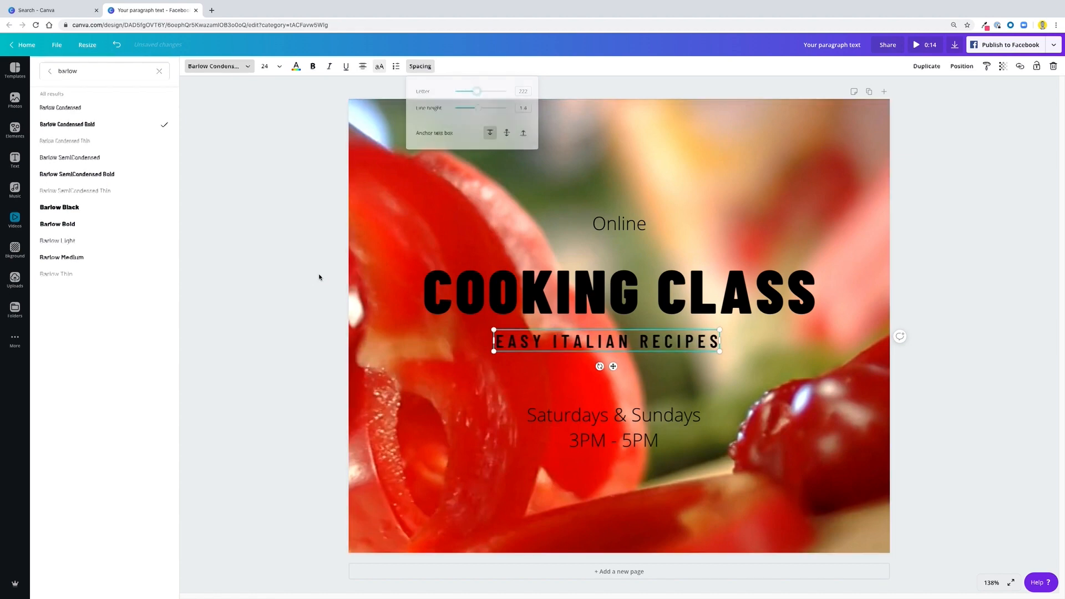
# Centre "EASY ITALIAN RECIPES" horizontally on the page and nudge it slightly closer to "COOKING CLASS"
pyautogui.click(577, 342)
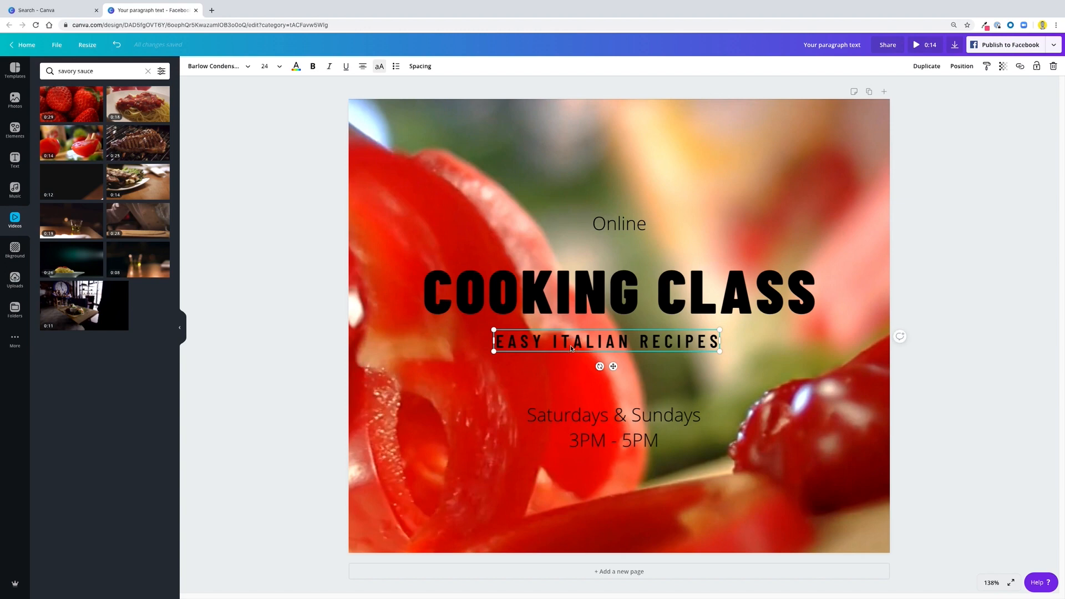
pyautogui.click(962, 67)
pyautogui.click(896, 309)
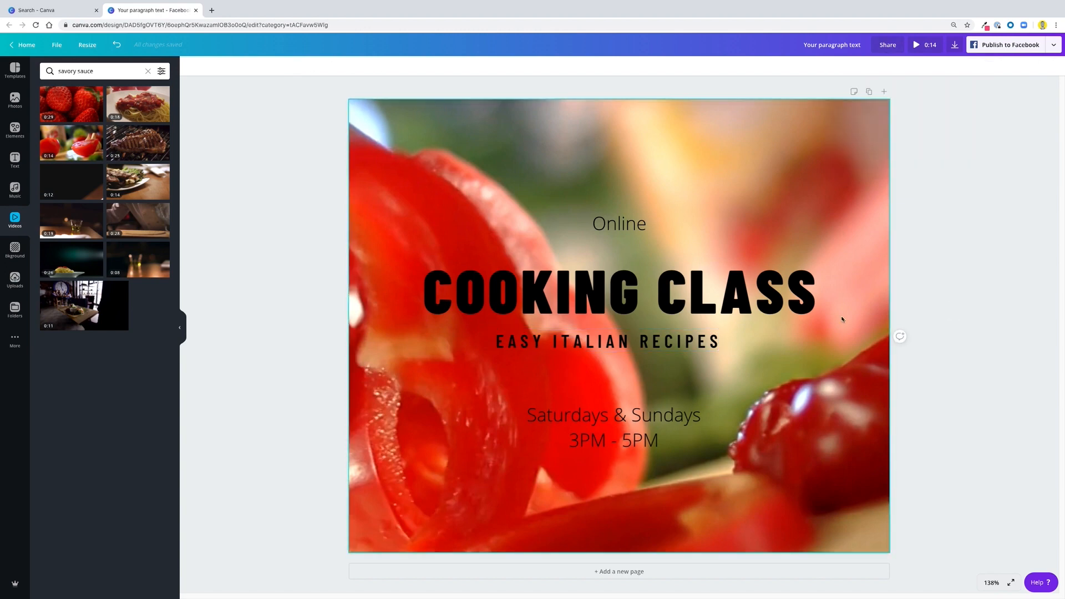
pyautogui.click(684, 348)
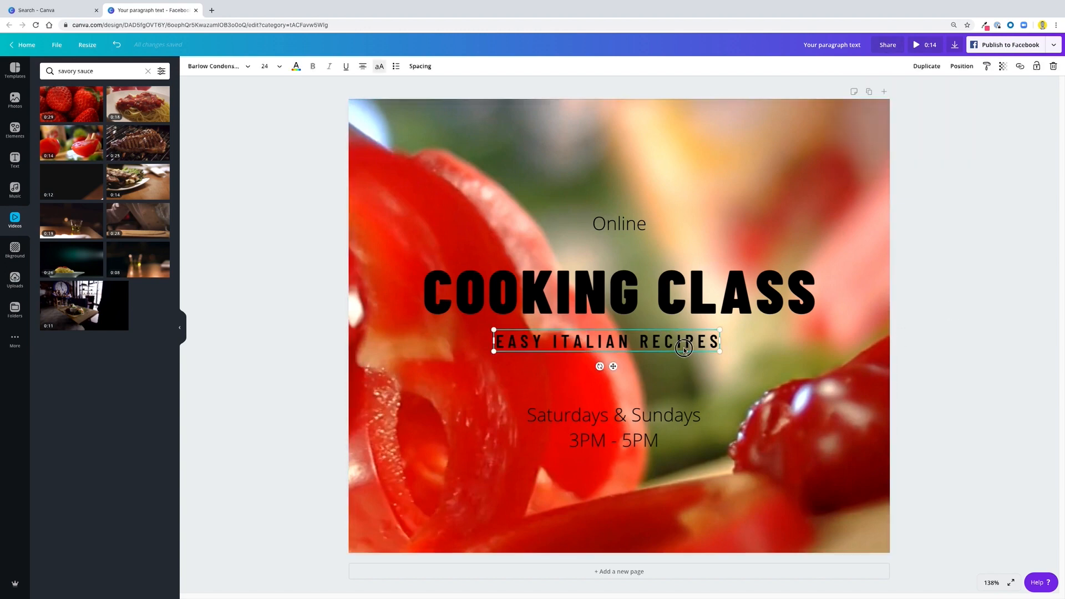
pyautogui.click(967, 68)
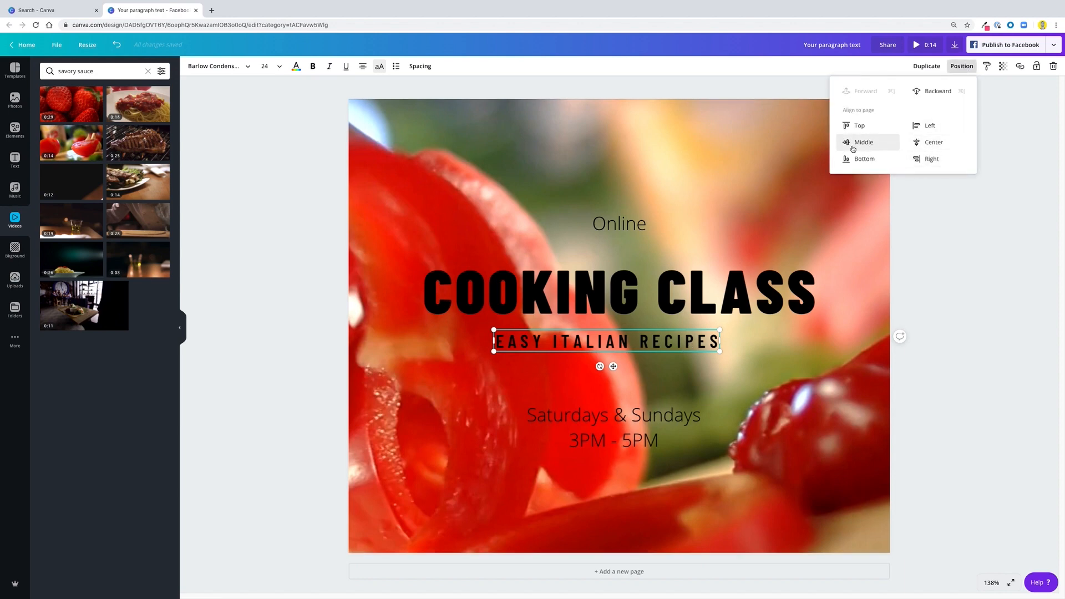
pyautogui.click(935, 148)
pyautogui.click(939, 257)
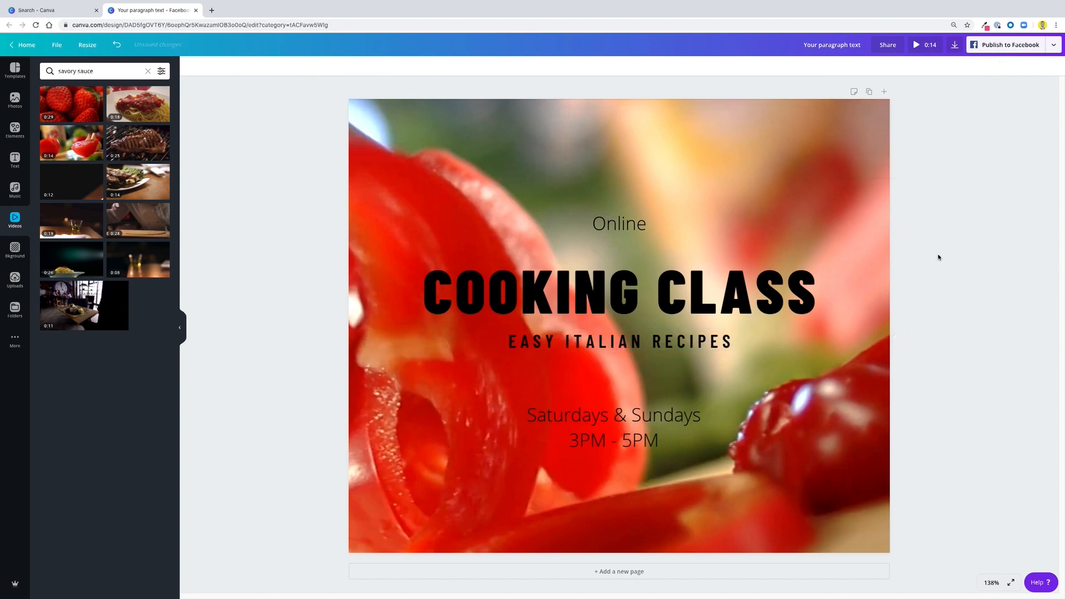
pyautogui.moveTo(607, 345); pyautogui.dragTo(606, 344)
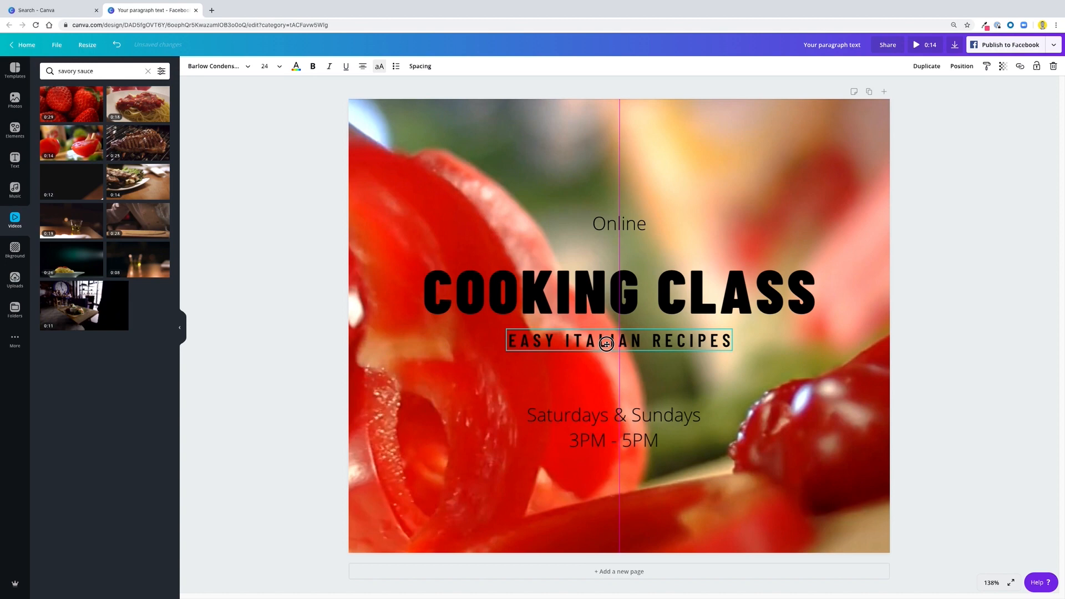
pyautogui.moveTo(606, 344); pyautogui.dragTo(607, 344)
# Search the fonts for "handwritten" and look through the results for a script typeface for "Online"
pyautogui.click(611, 232)
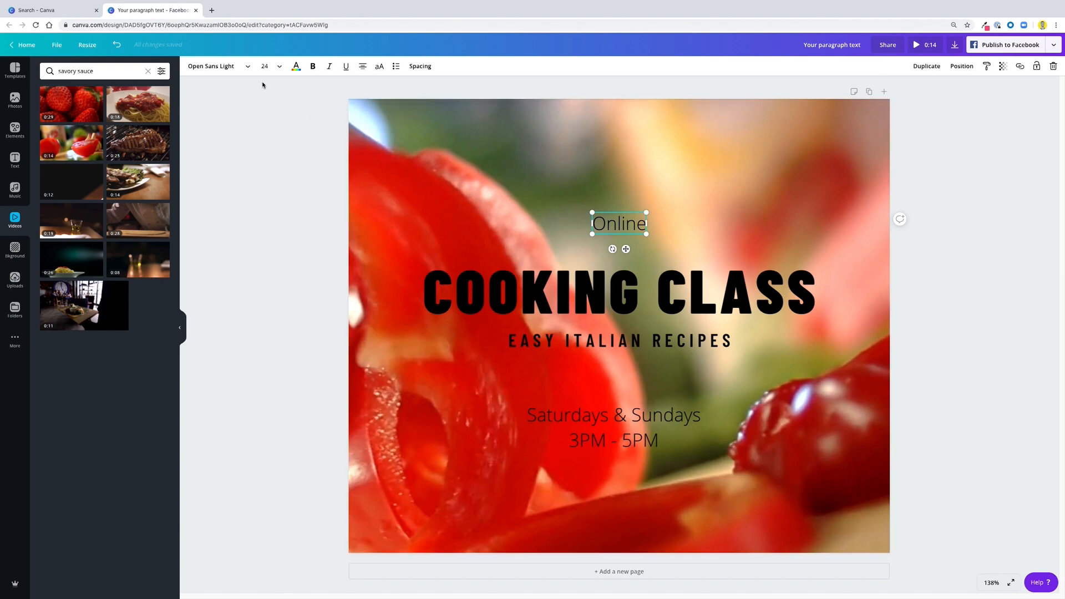
pyautogui.click(224, 73)
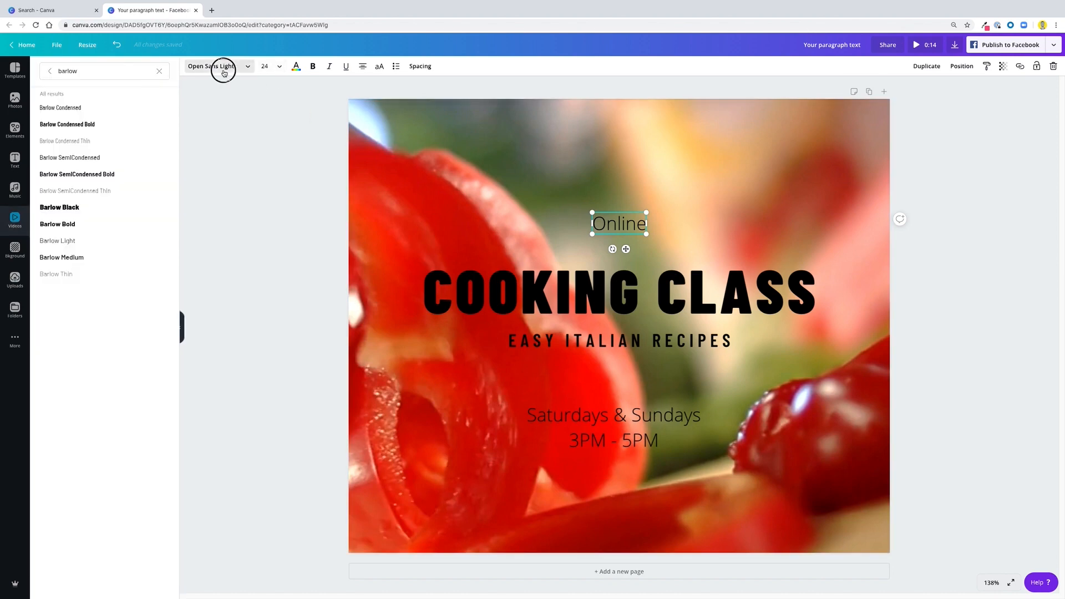
pyautogui.click(159, 71)
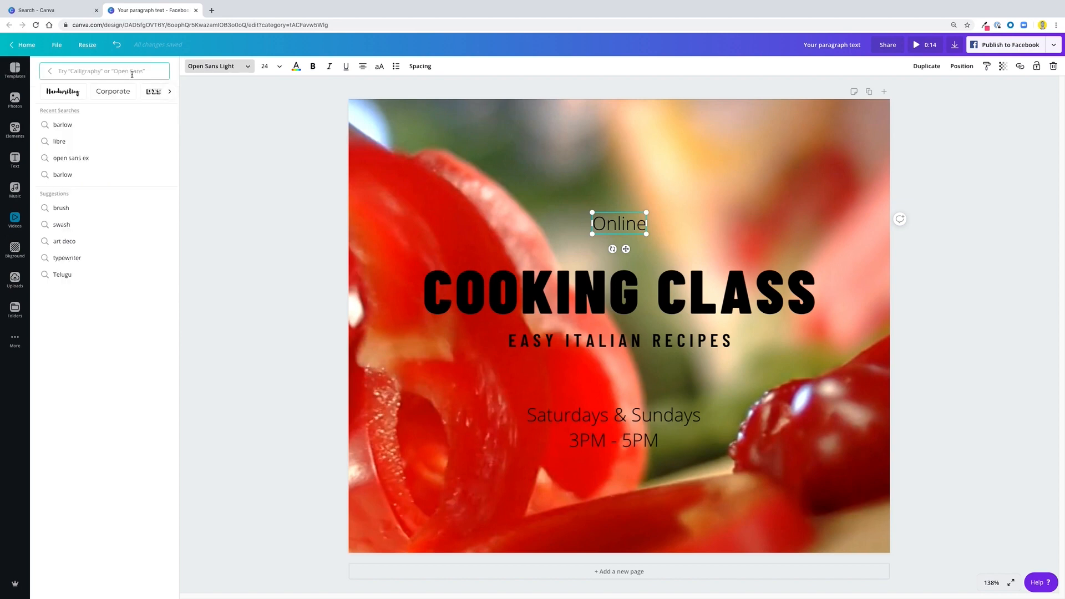
pyautogui.write('handwritten')
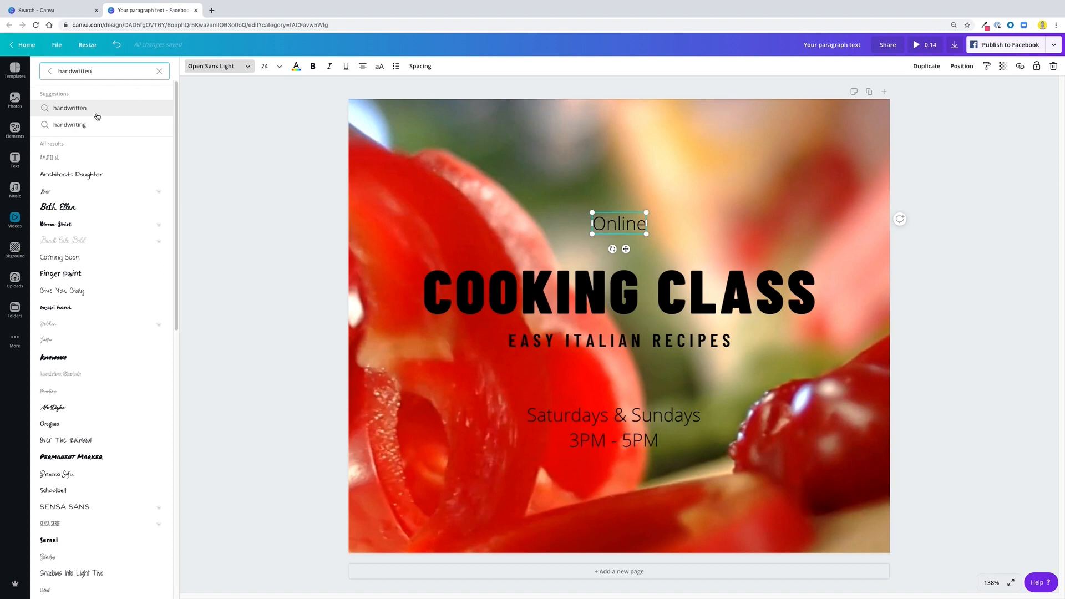
pyautogui.scroll(-2, 68, 451)
pyautogui.scroll(-8, 68, 448)
pyautogui.scroll(10, 82, 415)
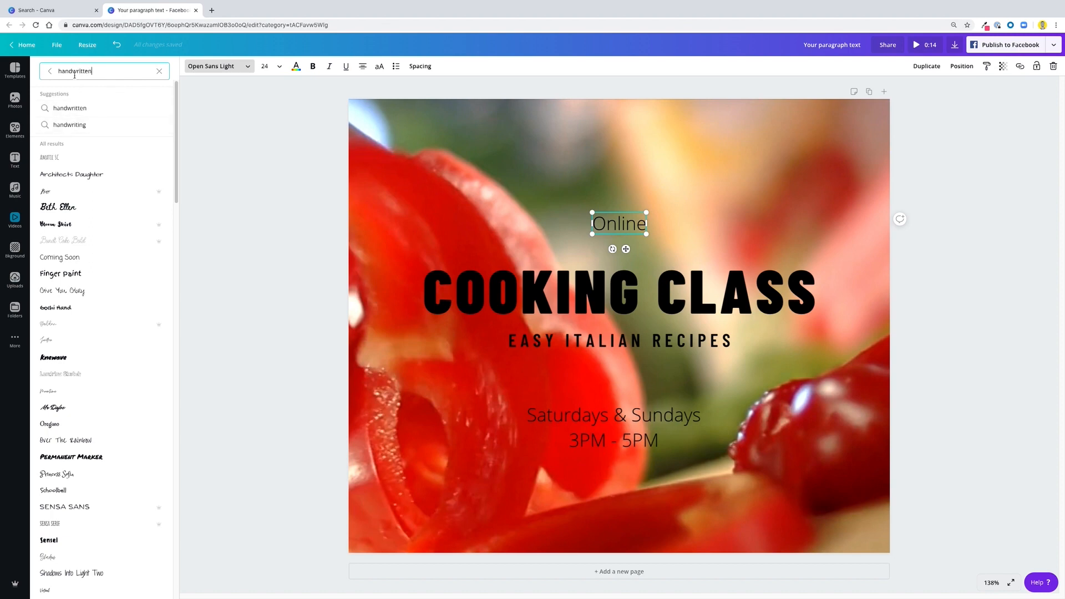
pyautogui.scroll(-1, 72, 93)
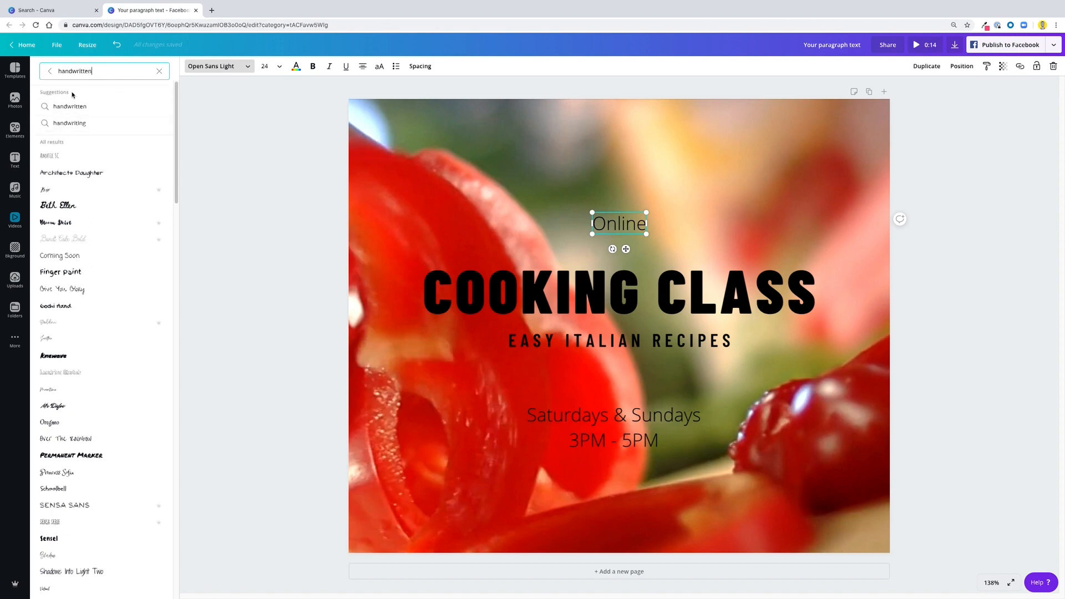
pyautogui.scroll(-2, 50, 279)
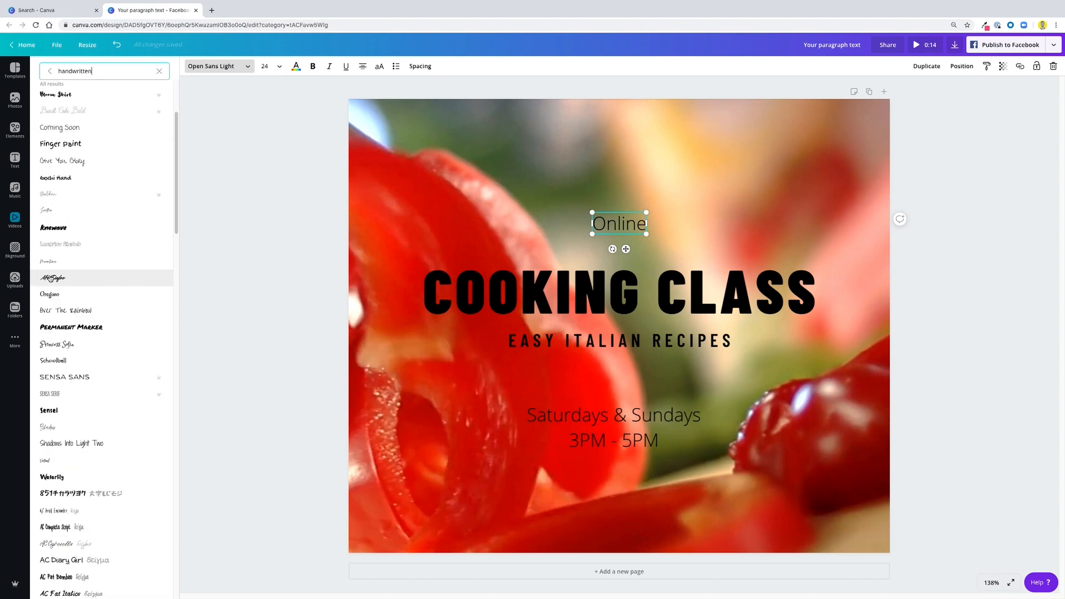
pyautogui.scroll(-12, 50, 278)
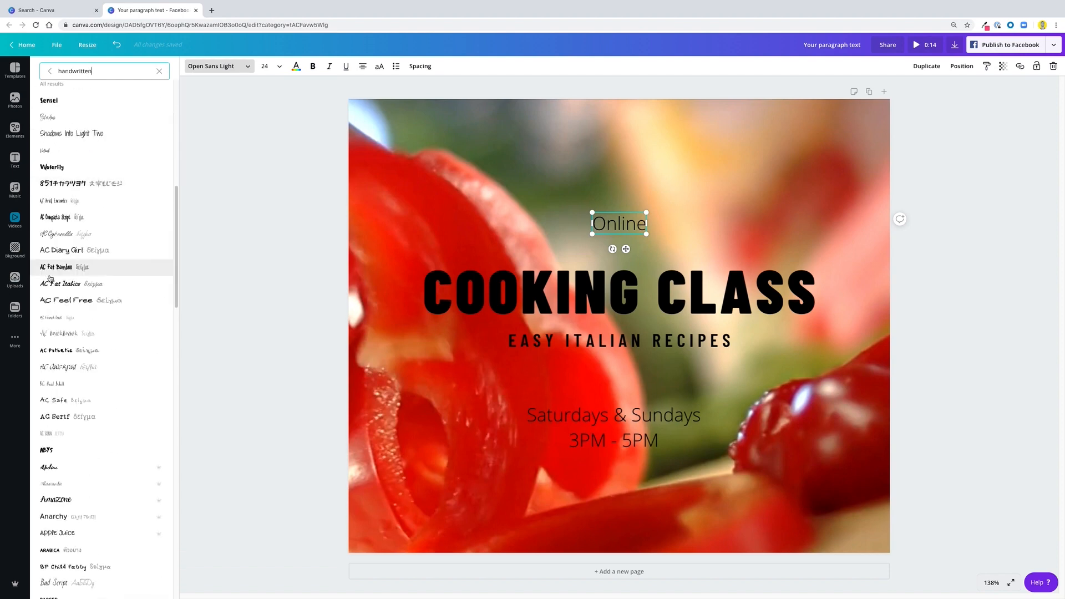
pyautogui.scroll(-2, 50, 278)
pyautogui.scroll(-15, 50, 278)
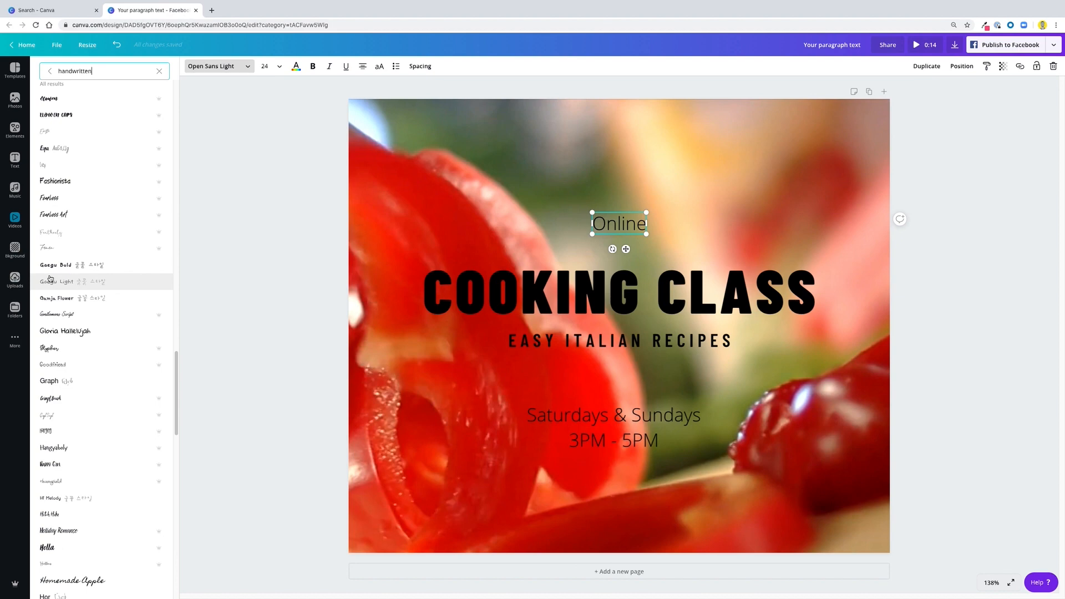
pyautogui.scroll(20, 50, 279)
pyautogui.scroll(15, 52, 278)
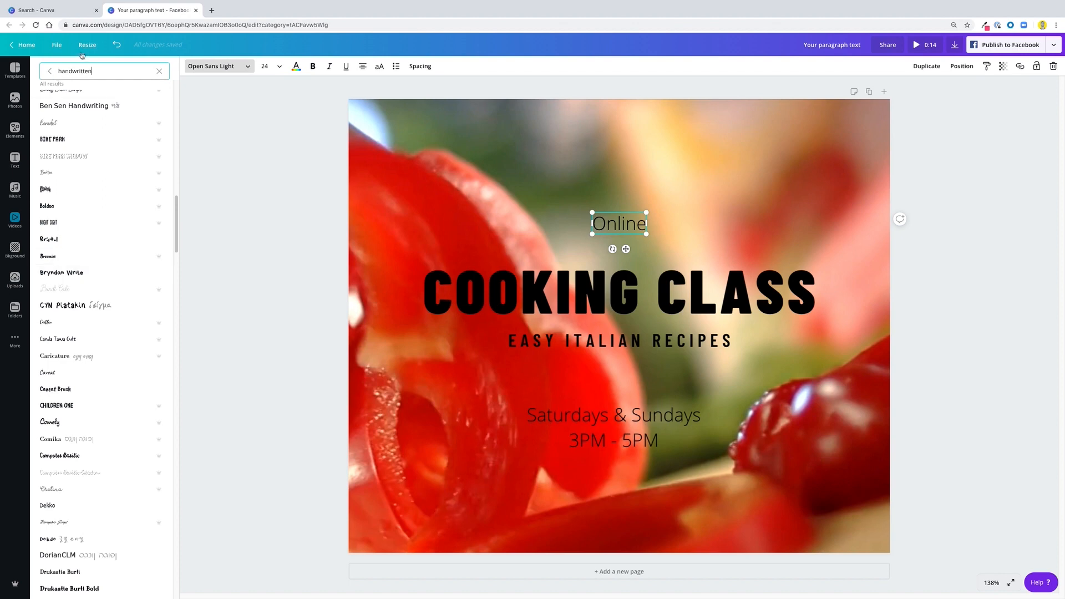
# Search the fonts for "daf" and set the "Online" text to Mr Dafoe
pyautogui.doubleClick(96, 70)
pyautogui.write('d')
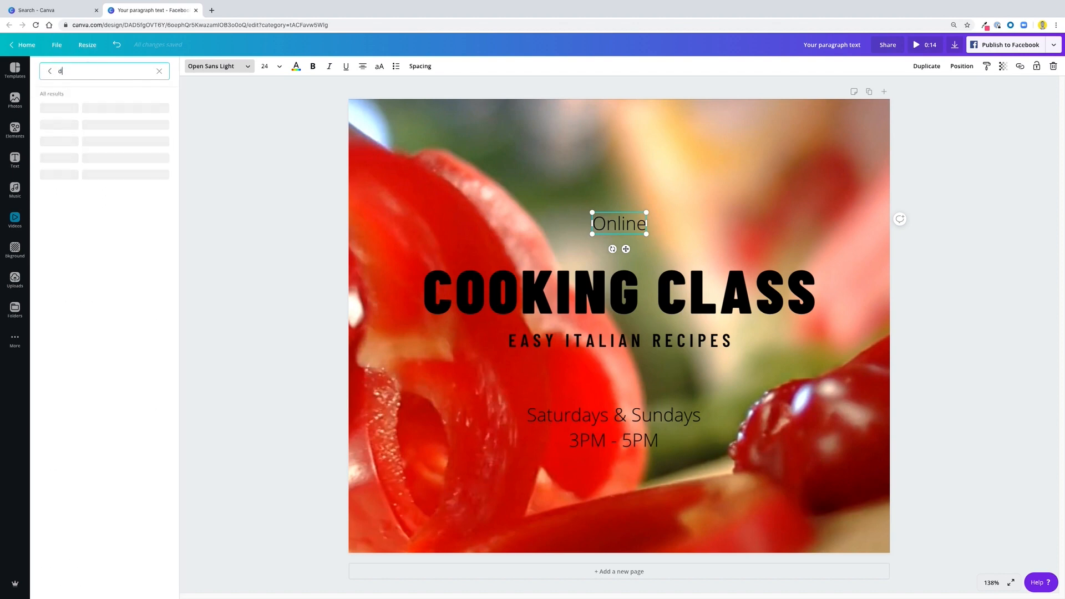
pyautogui.write('af')
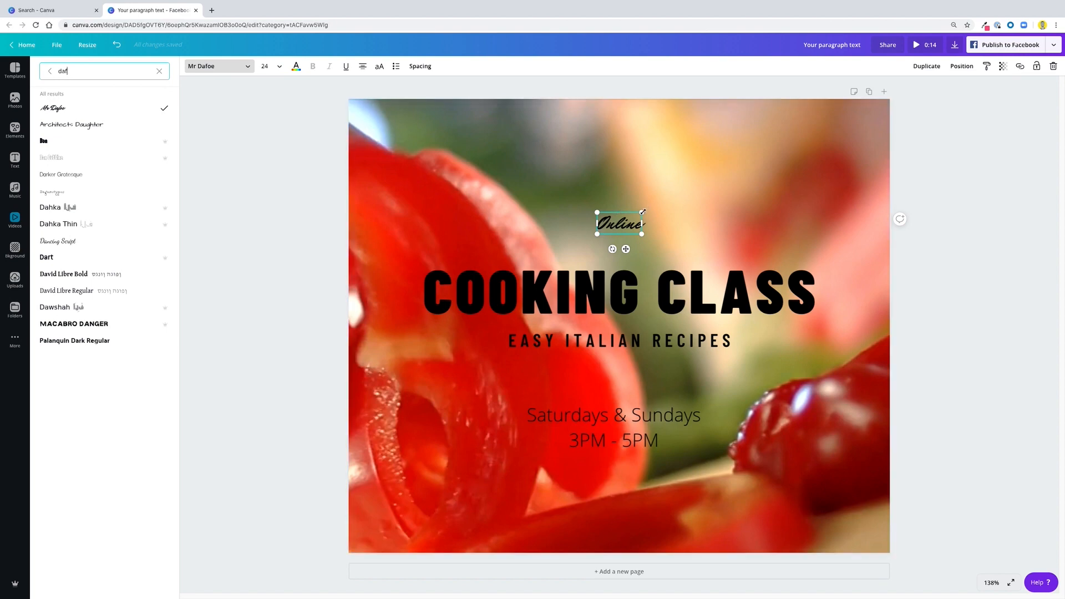
# Enlarge "Online" to font size 120, tilt it counter-clockwise and place it just above "COOKING CLASS"
pyautogui.moveTo(643, 212); pyautogui.dragTo(833, 150)
pyautogui.moveTo(664, 198); pyautogui.dragTo(575, 228)
pyautogui.moveTo(619, 283); pyautogui.dragTo(636, 299)
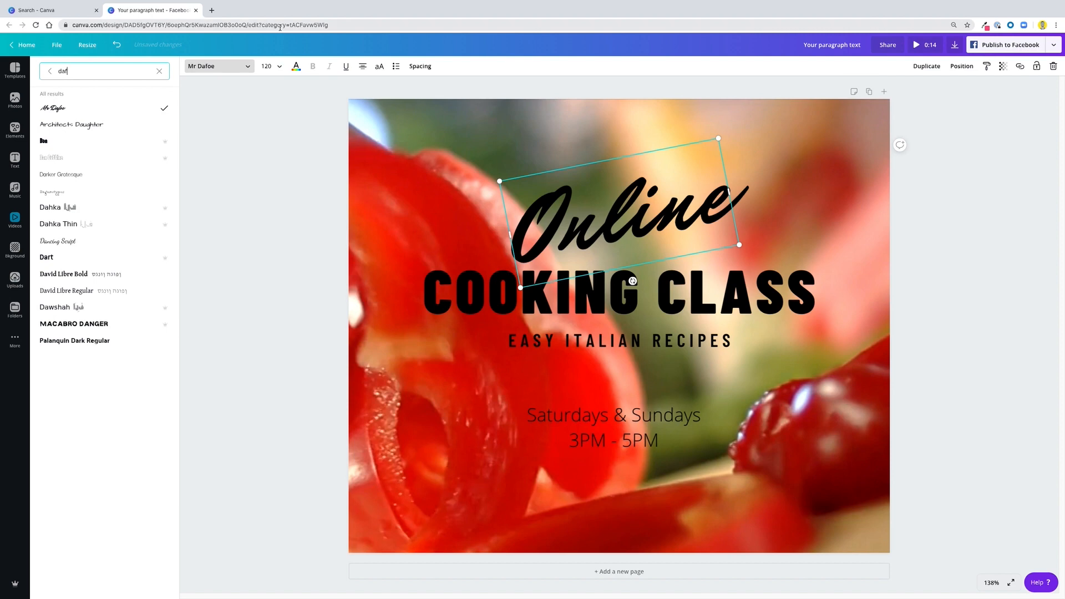
pyautogui.click(587, 411)
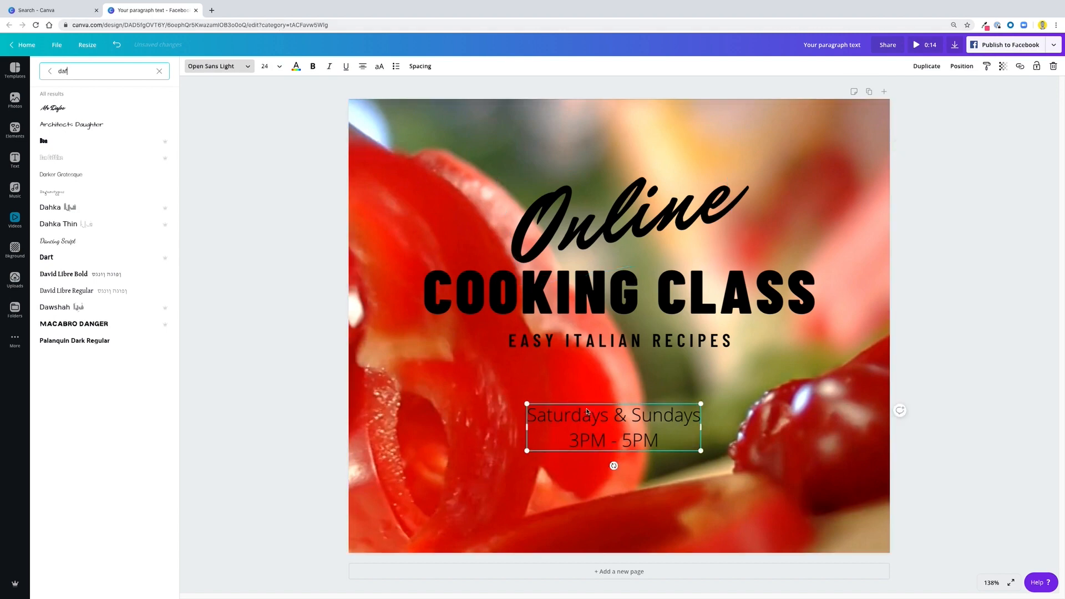
pyautogui.click(591, 223)
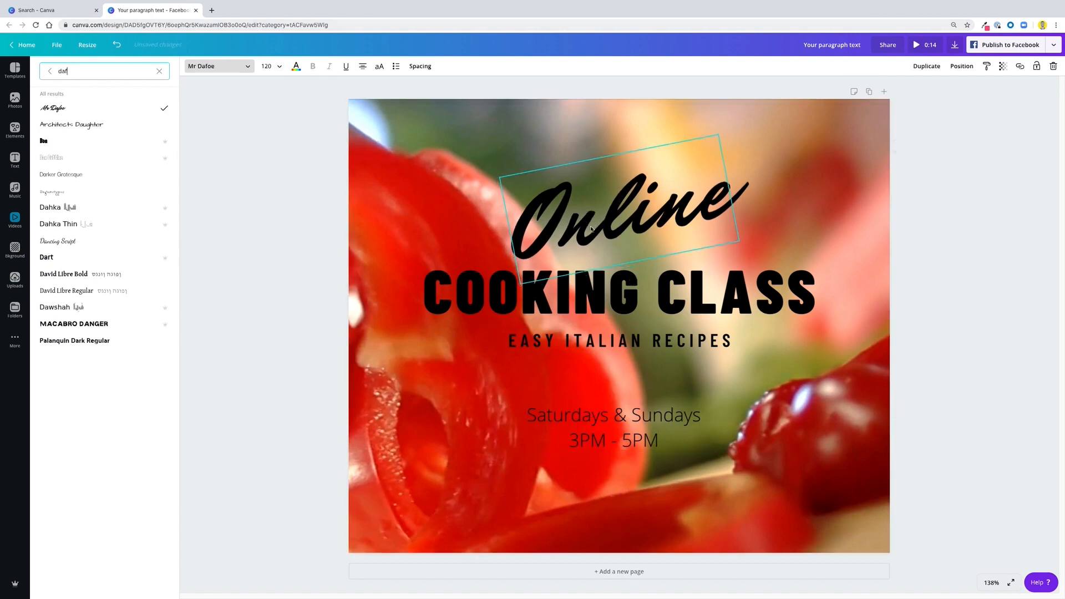
pyautogui.click(590, 423)
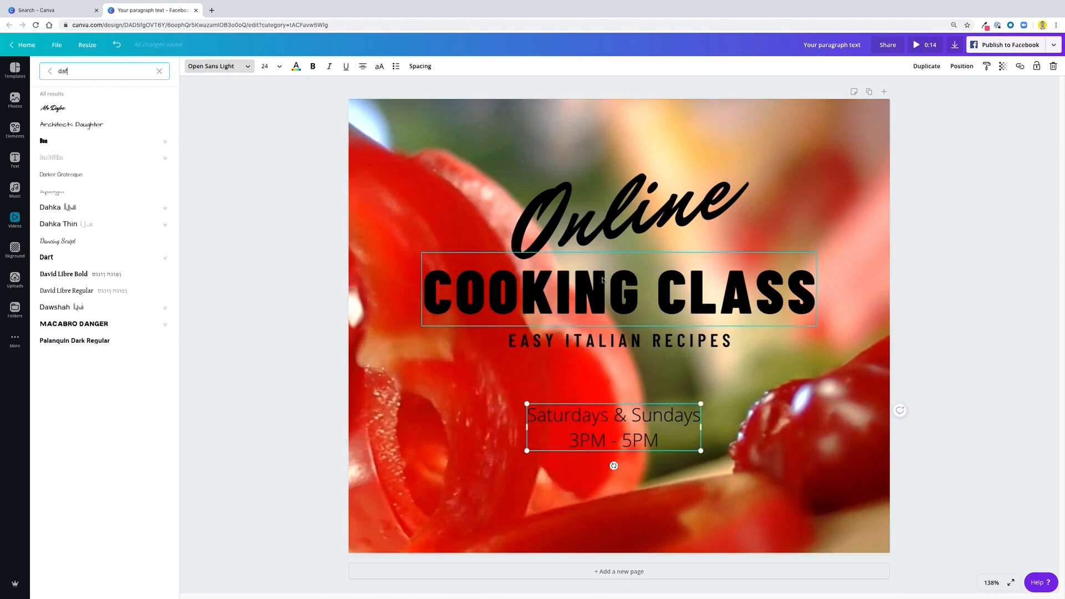
pyautogui.click(456, 308)
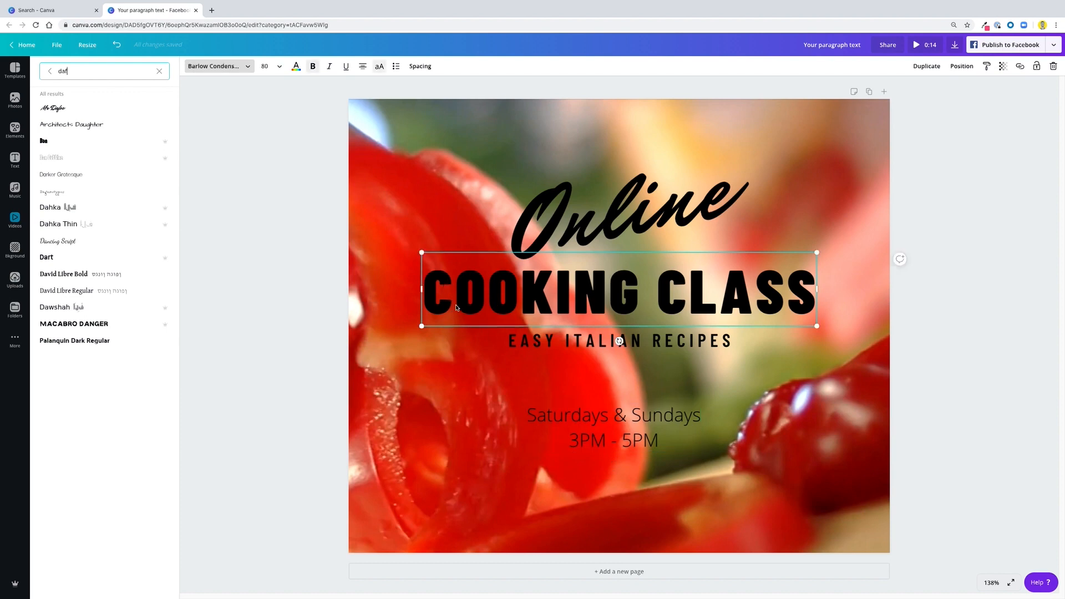
pyautogui.click(587, 345)
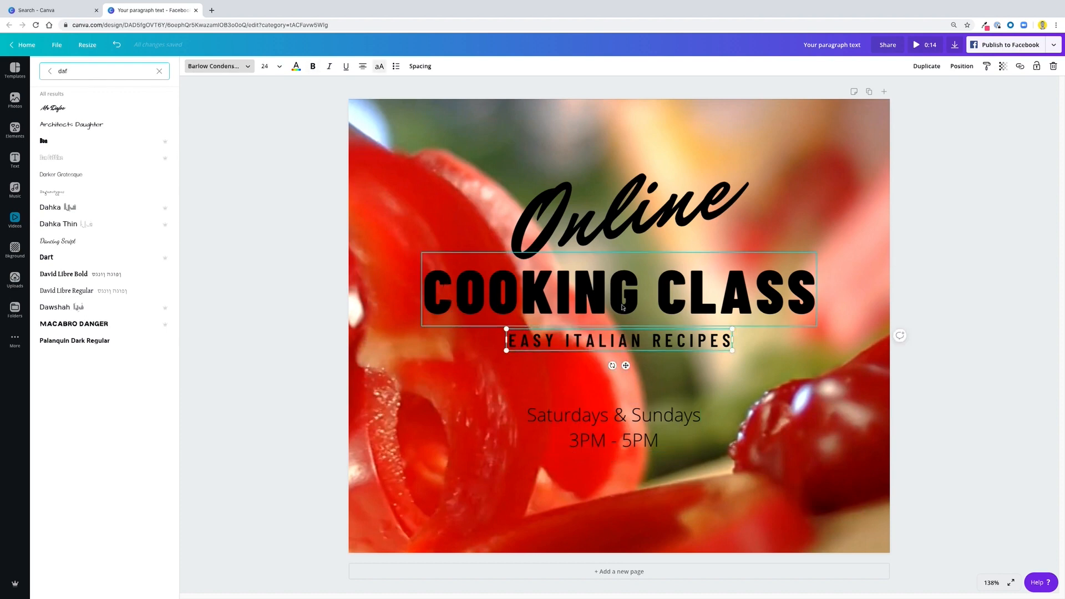
# Clear the font search and set the "Saturdays & Sundays 3PM - 5PM" text to Barlow Condensed Bold
pyautogui.click(587, 413)
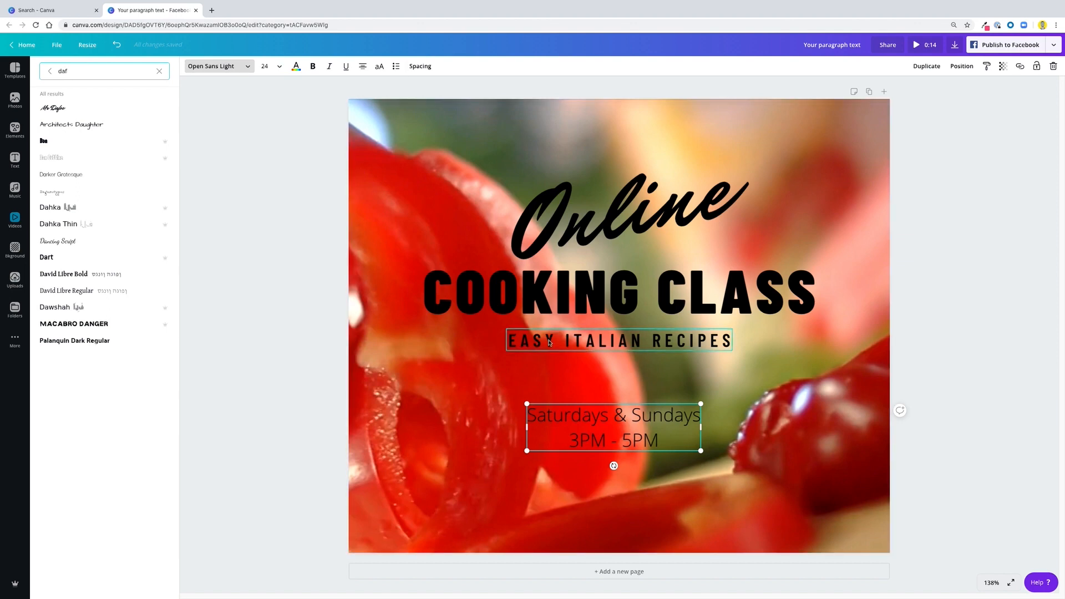
pyautogui.click(231, 73)
pyautogui.click(243, 71)
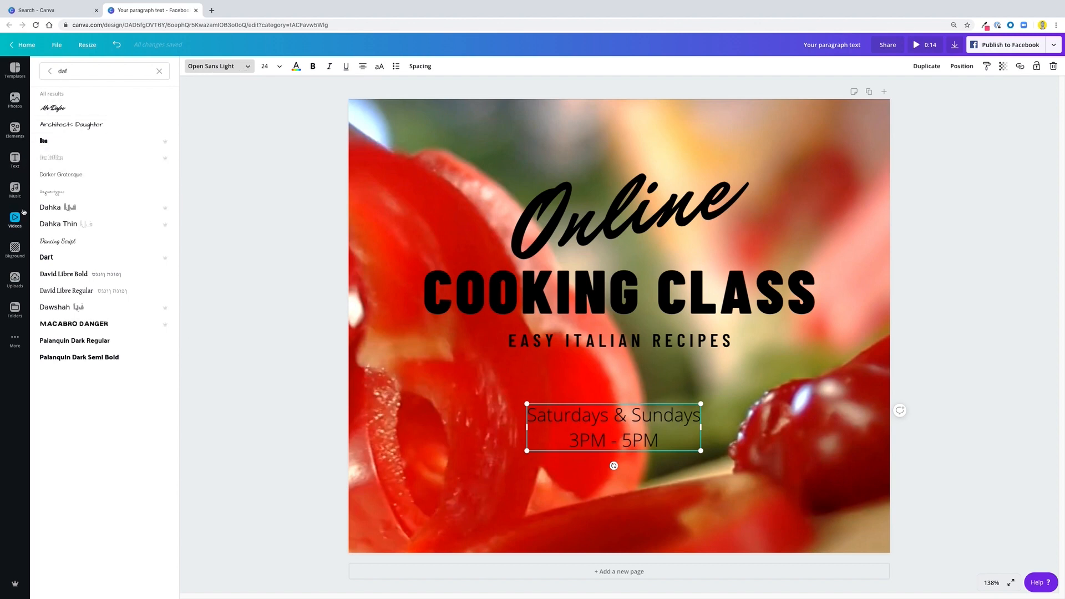
pyautogui.click(250, 66)
pyautogui.click(250, 68)
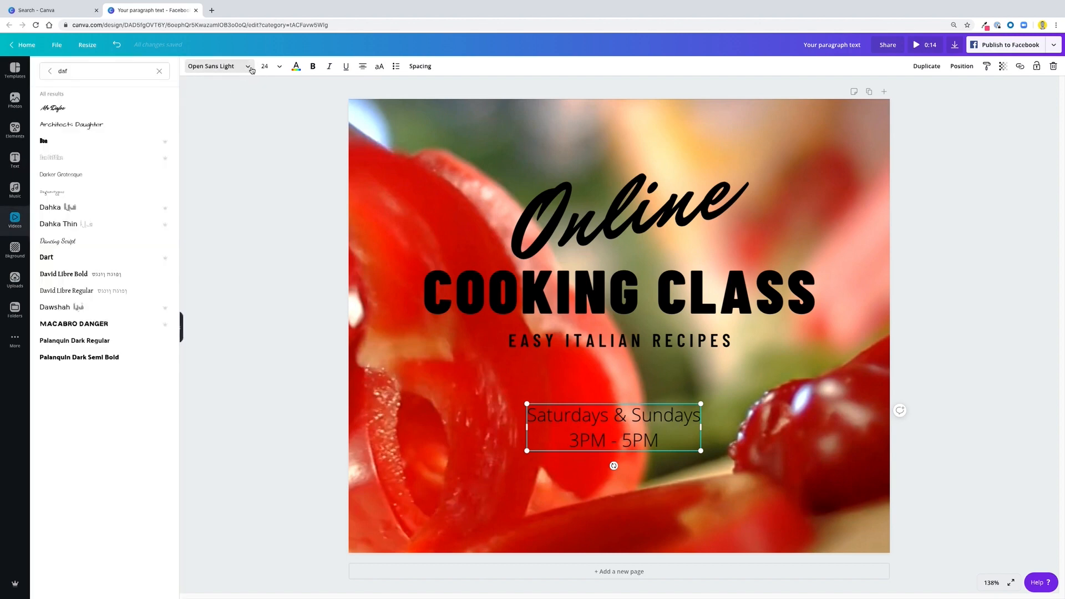
pyautogui.click(159, 71)
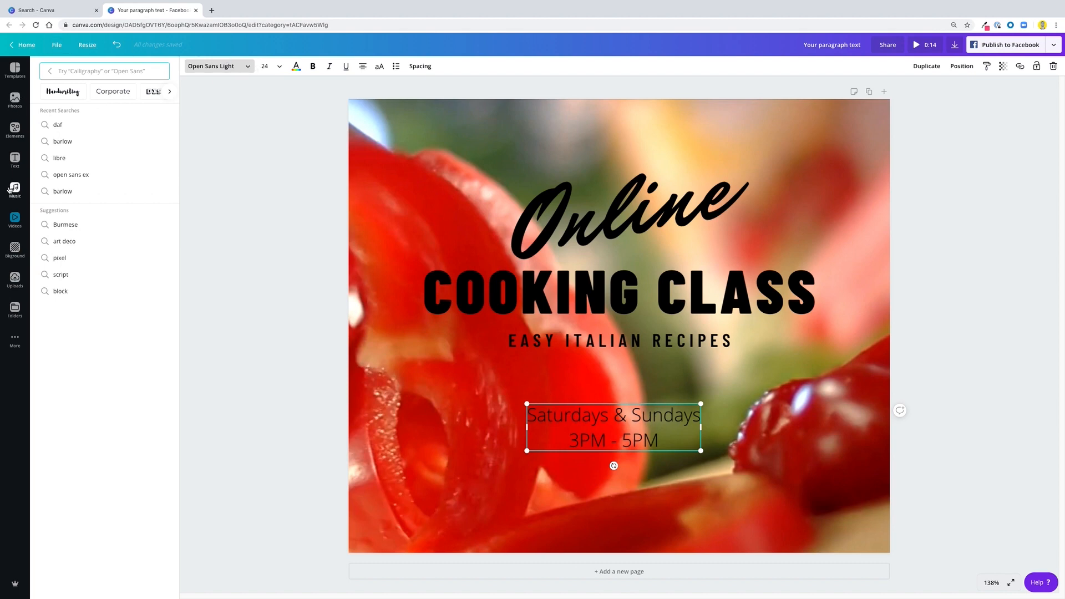
pyautogui.click(49, 71)
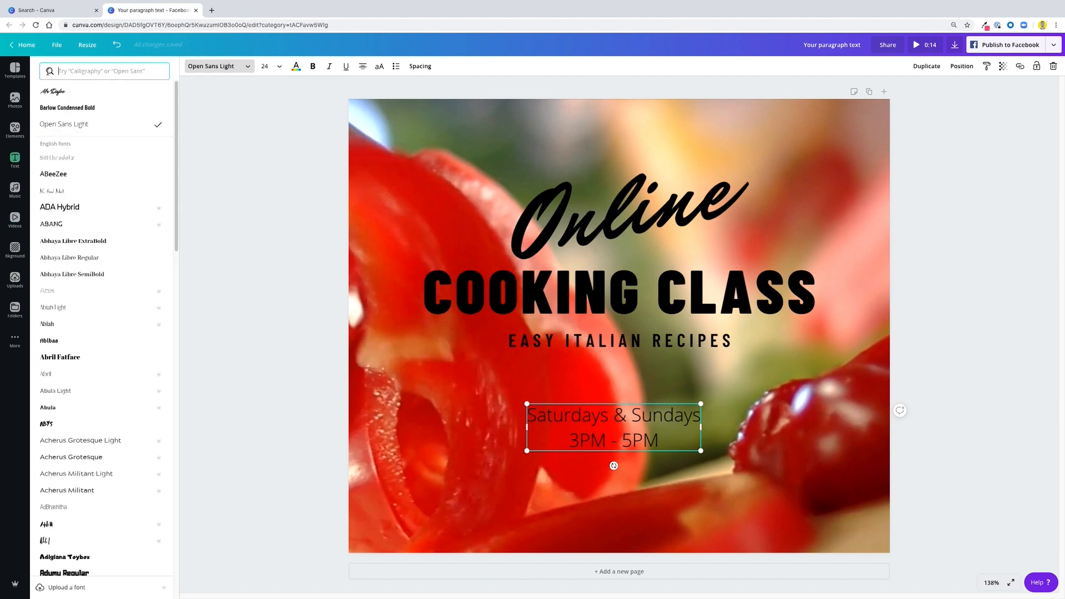
pyautogui.click(92, 108)
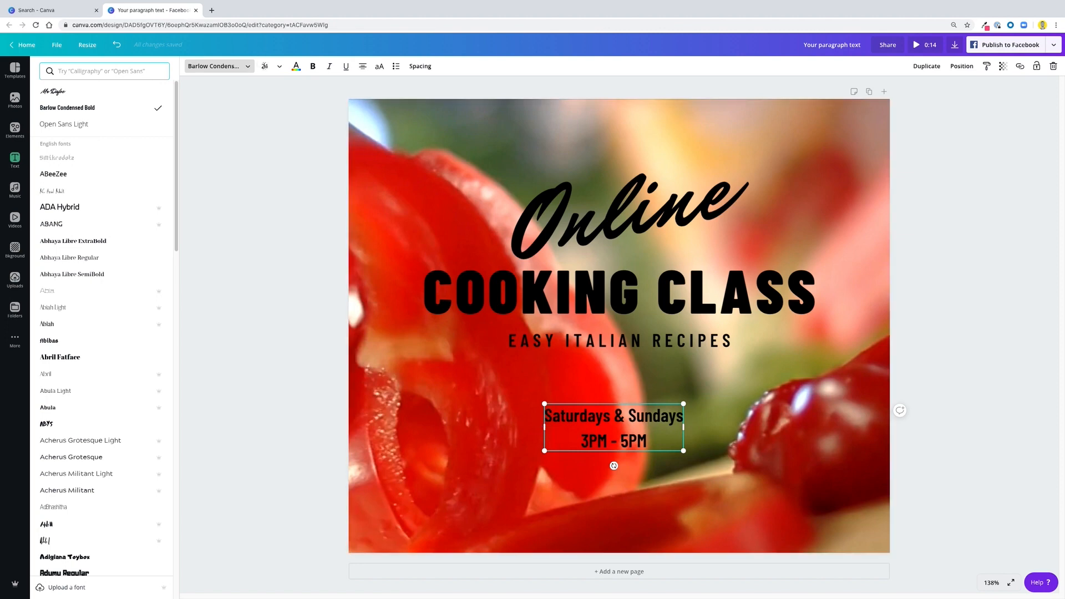
# Set the schedule text to font size 36 with a line height of 1.1
pyautogui.click(265, 67)
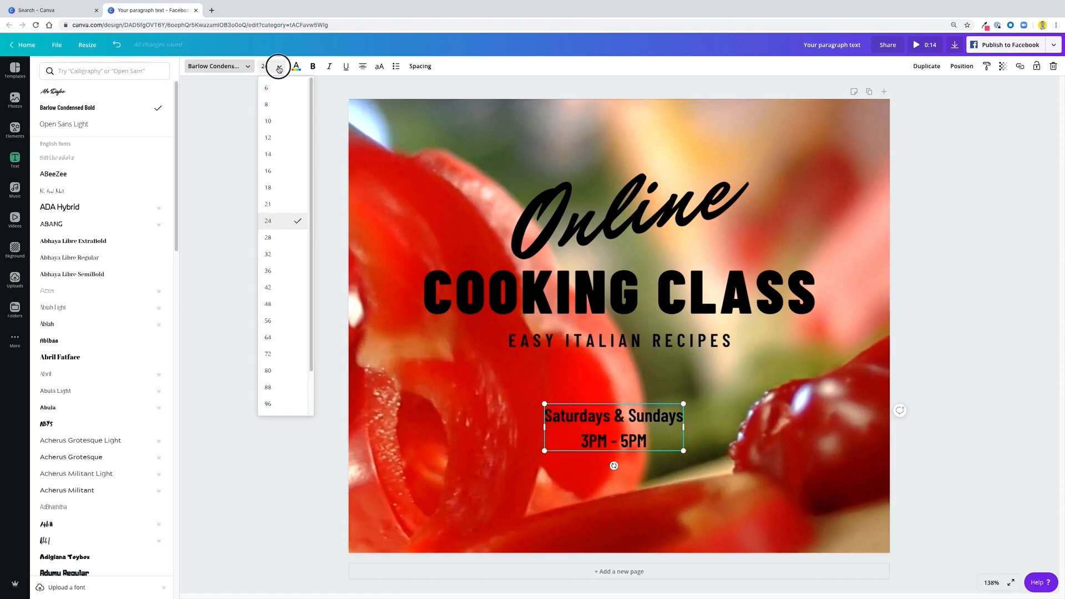
pyautogui.click(272, 273)
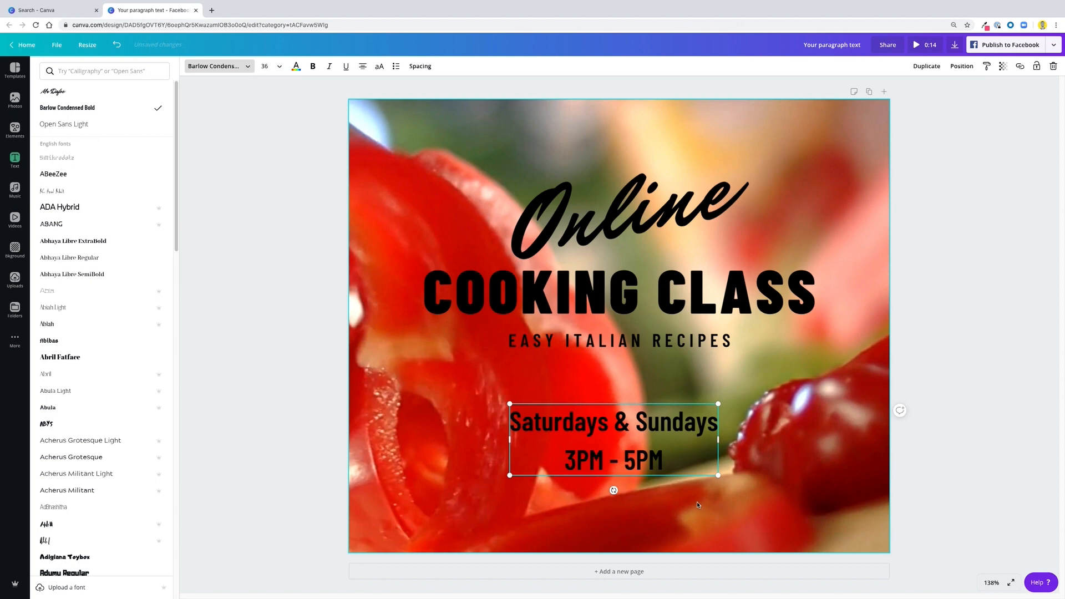
pyautogui.click(423, 66)
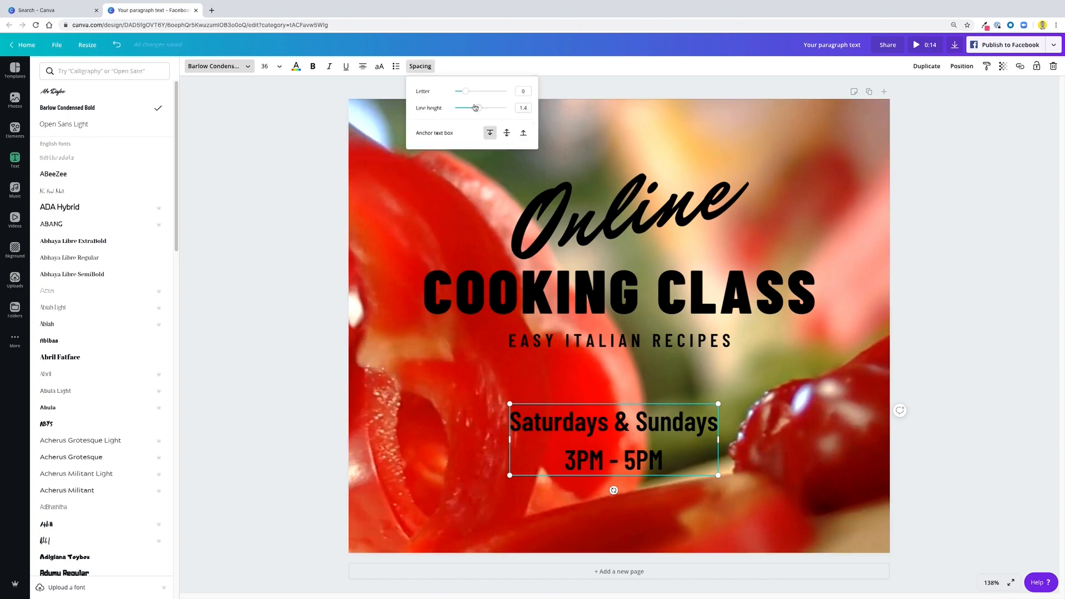
pyautogui.moveTo(482, 111); pyautogui.dragTo(470, 111)
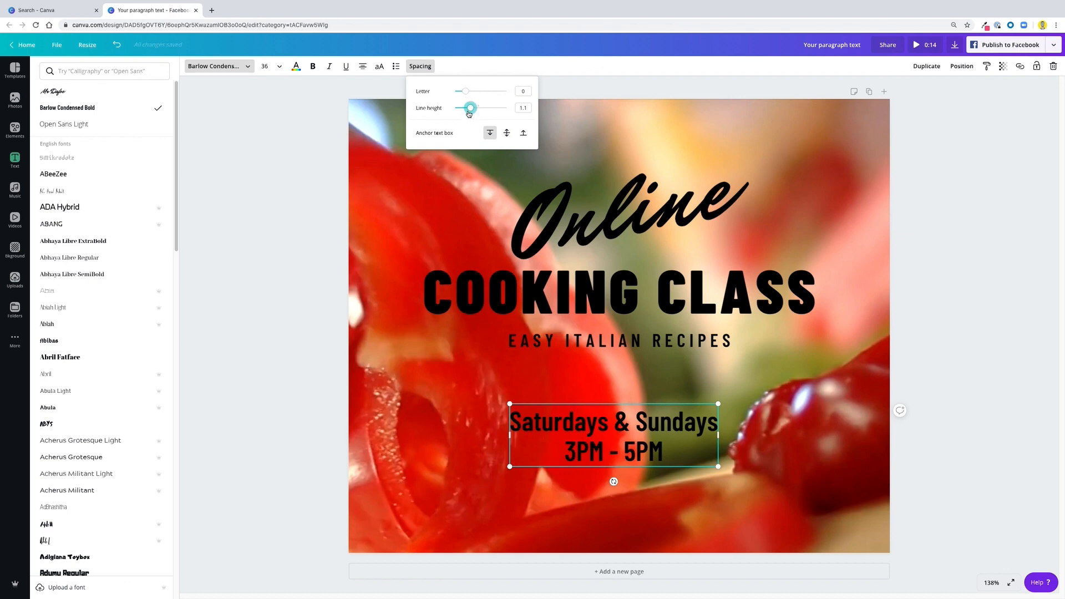
pyautogui.click(621, 341)
pyautogui.click(622, 434)
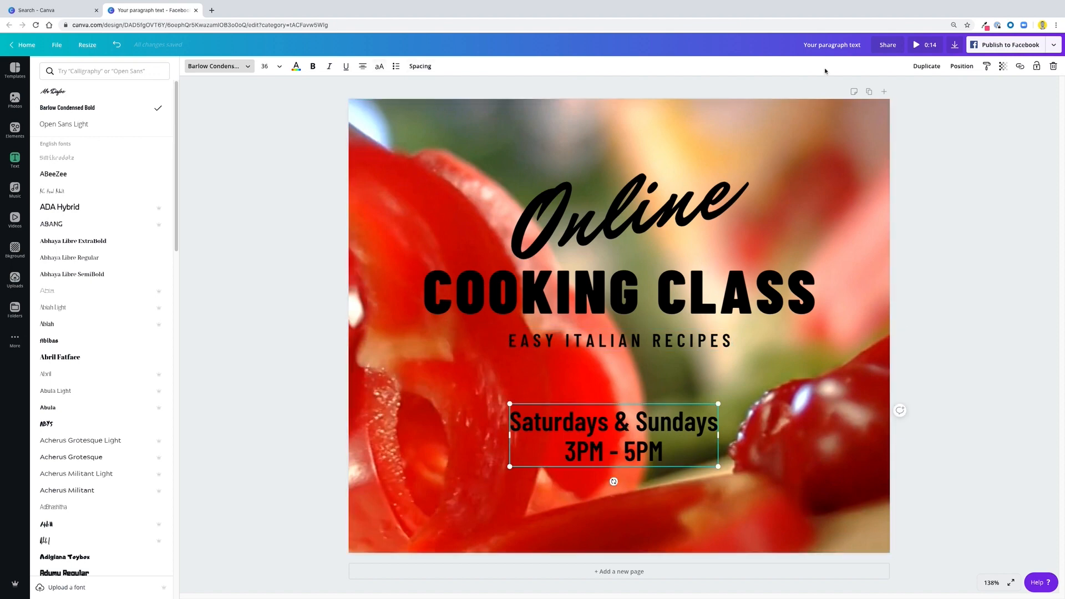
# Centre the "Saturdays & Sundays 3PM - 5PM" text horizontally on the page
pyautogui.click(954, 69)
pyautogui.click(934, 142)
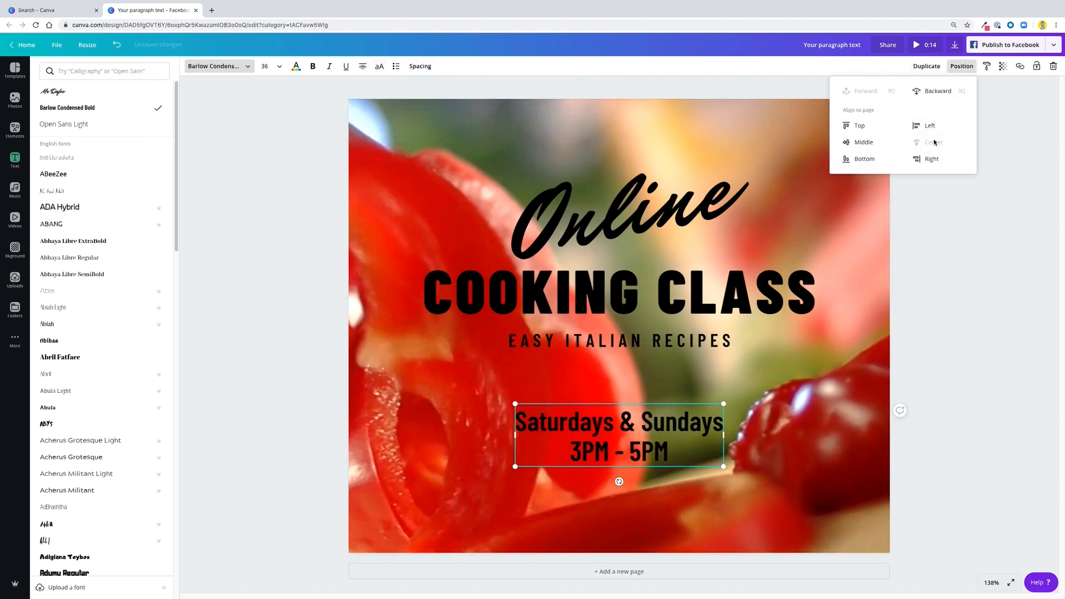
# Play, pause and scrub the background video to check how readable the black text is over different frames
pyautogui.click(772, 398)
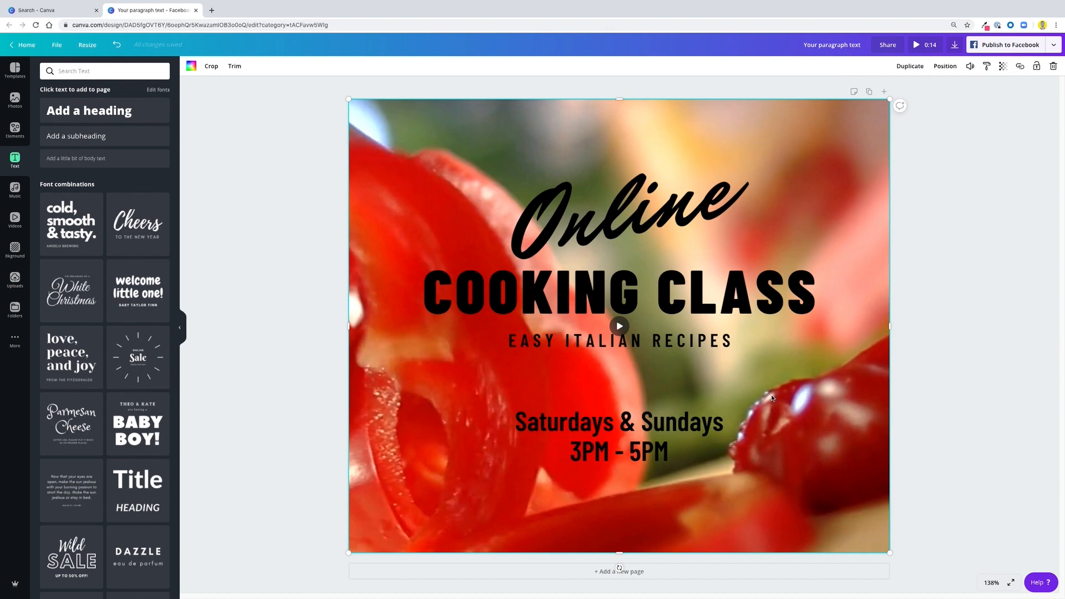
pyautogui.click(619, 329)
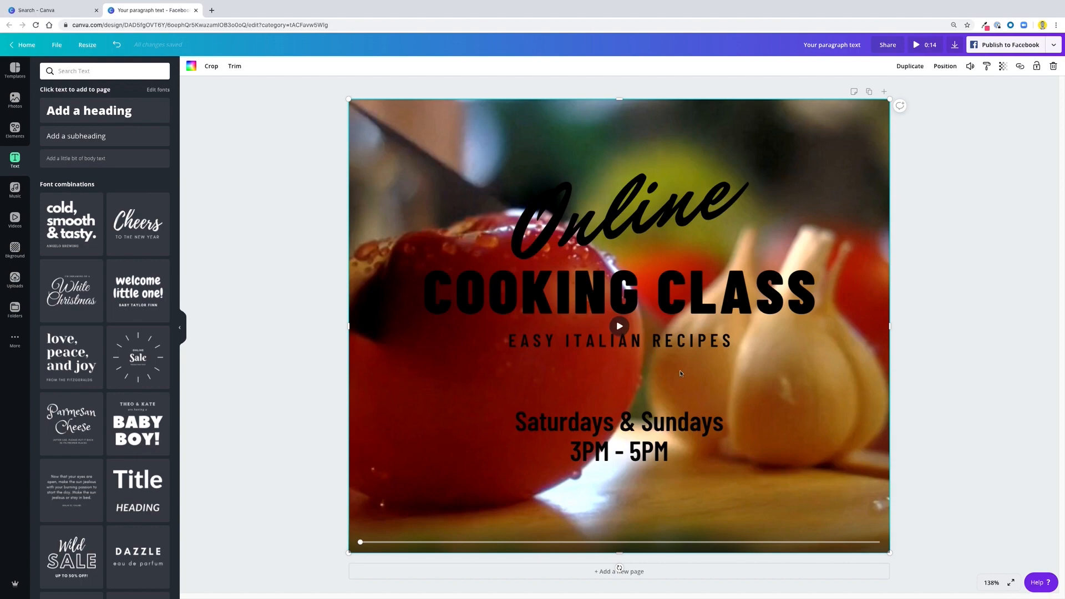
pyautogui.click(614, 327)
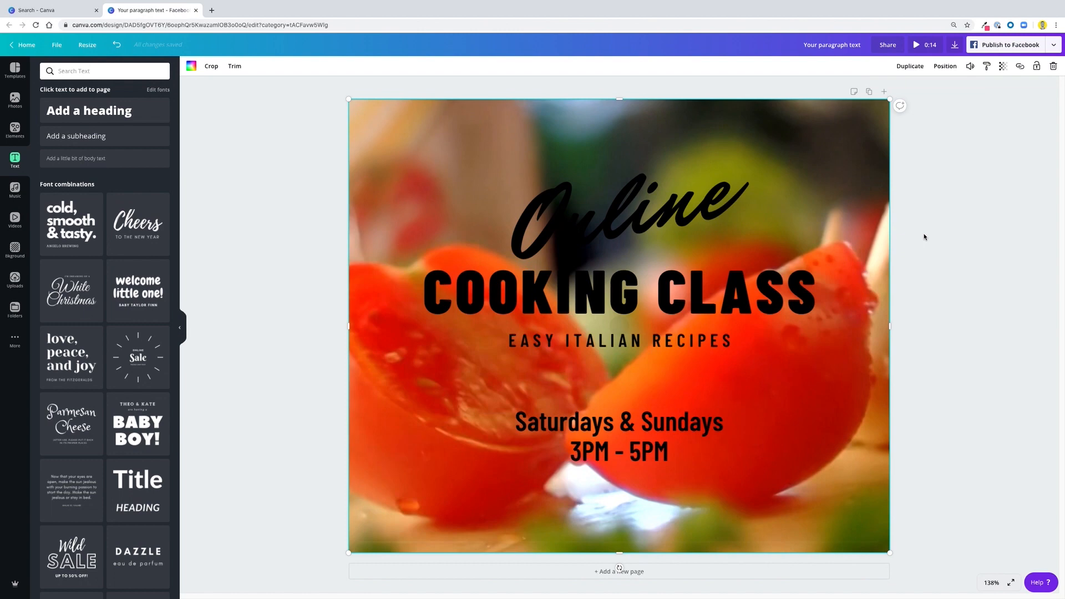
pyautogui.click(620, 328)
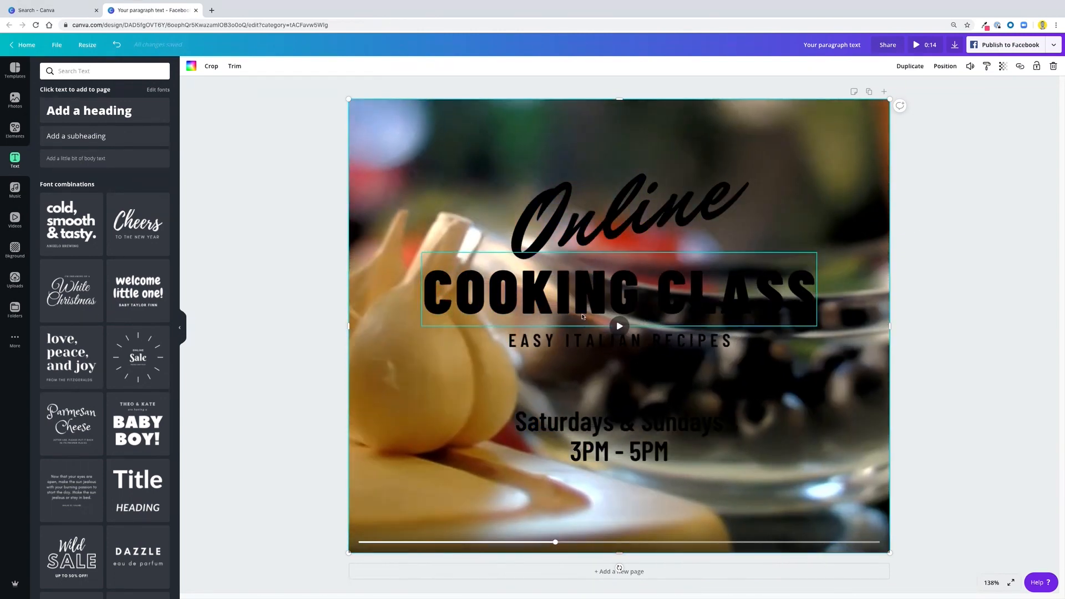
pyautogui.moveTo(554, 544); pyautogui.dragTo(433, 544)
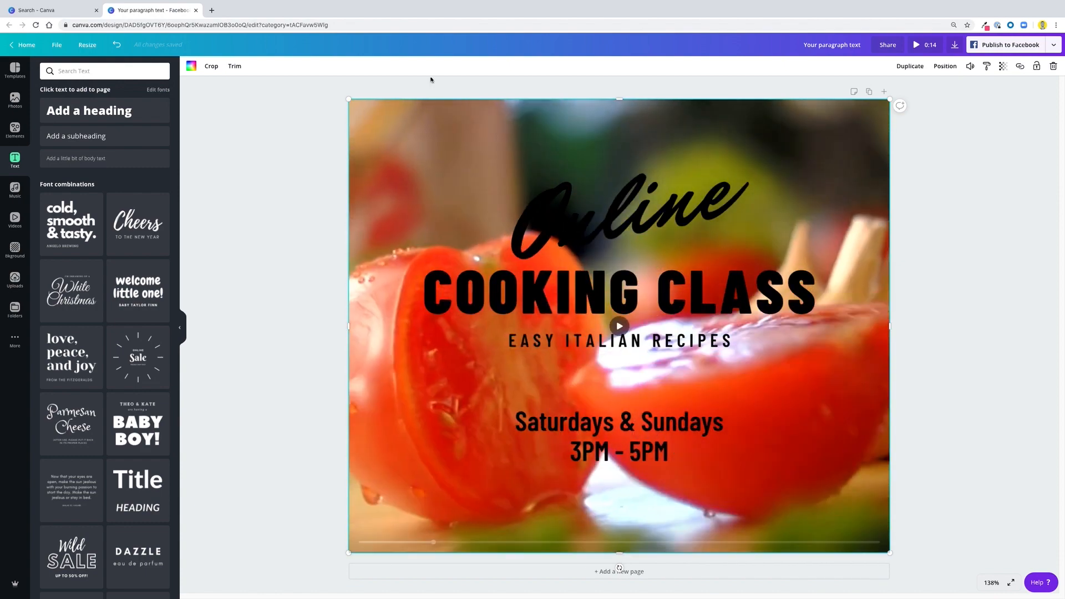
pyautogui.click(233, 66)
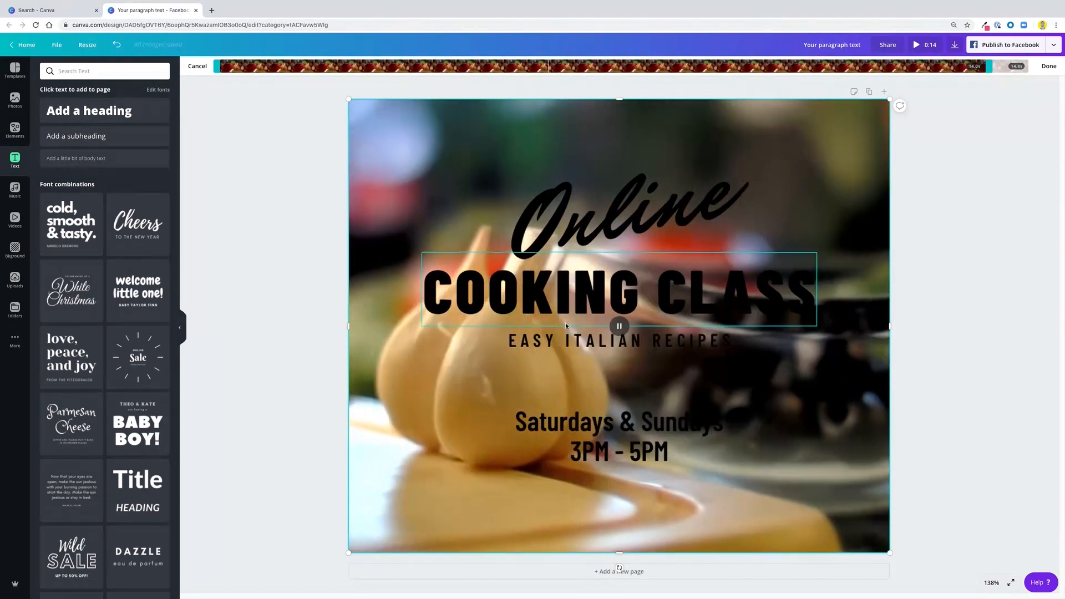
pyautogui.click(621, 329)
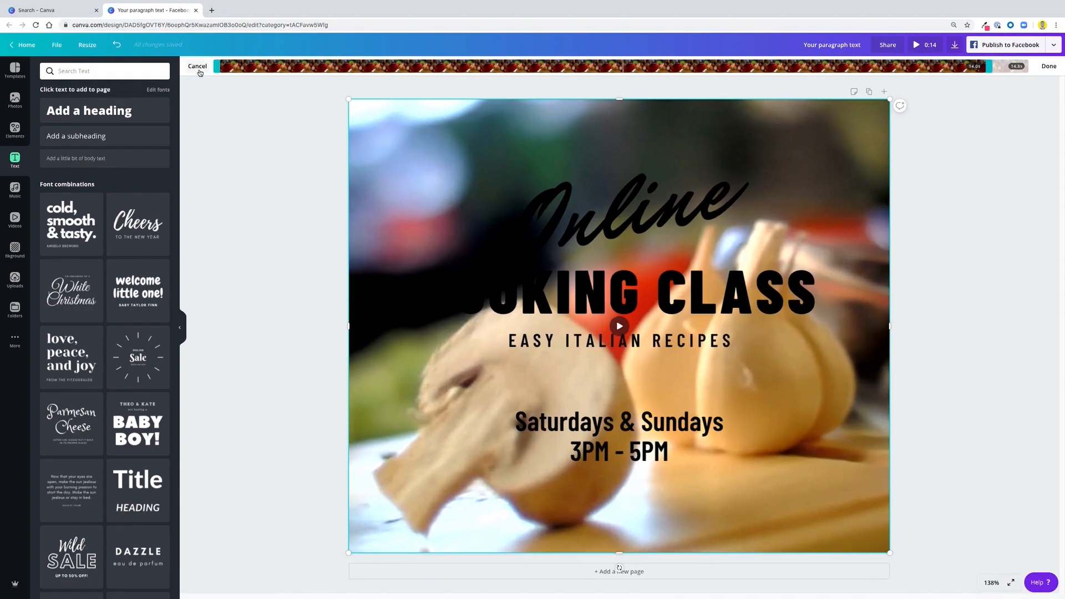
pyautogui.click(198, 69)
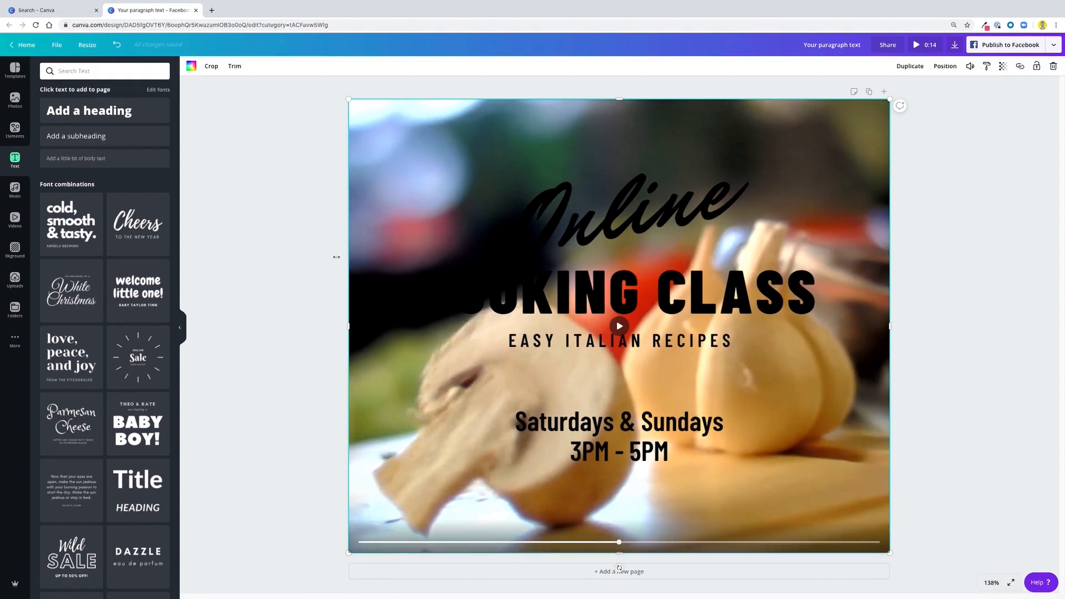
# Rewind the background video to its start, play it again and pause it on the sliced tomatoes
pyautogui.moveTo(617, 543); pyautogui.dragTo(280, 481)
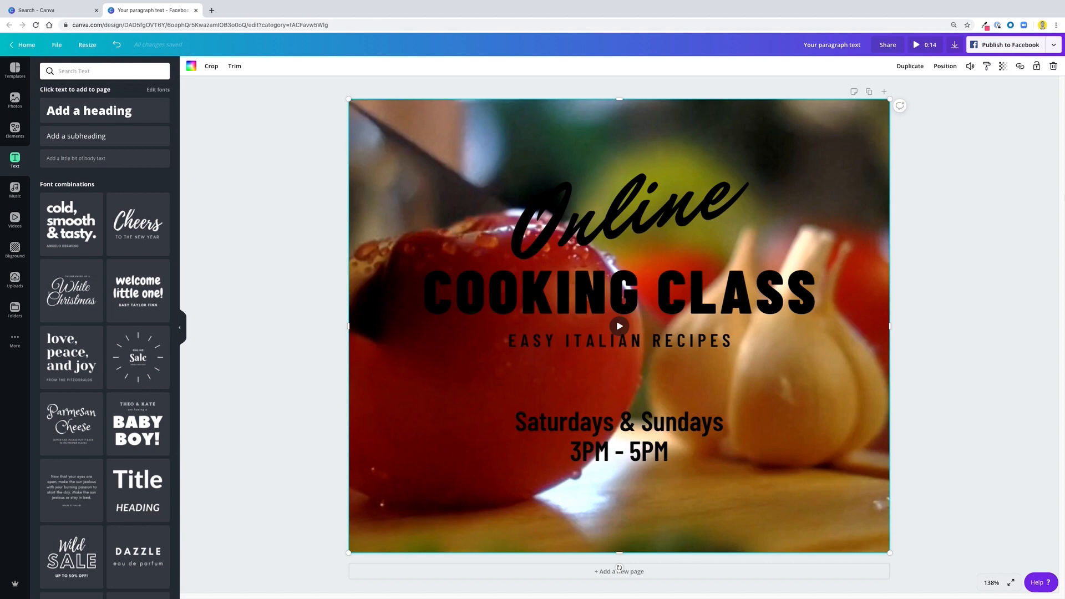
pyautogui.moveTo(830, 177); pyautogui.dragTo(829, 150)
pyautogui.click(980, 189)
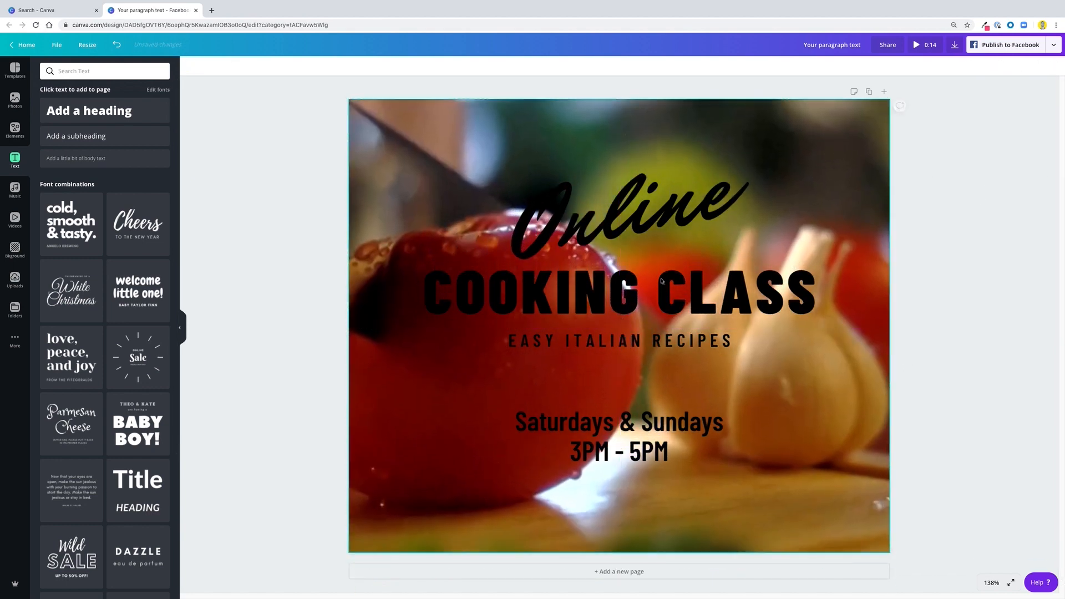
pyautogui.click(454, 440)
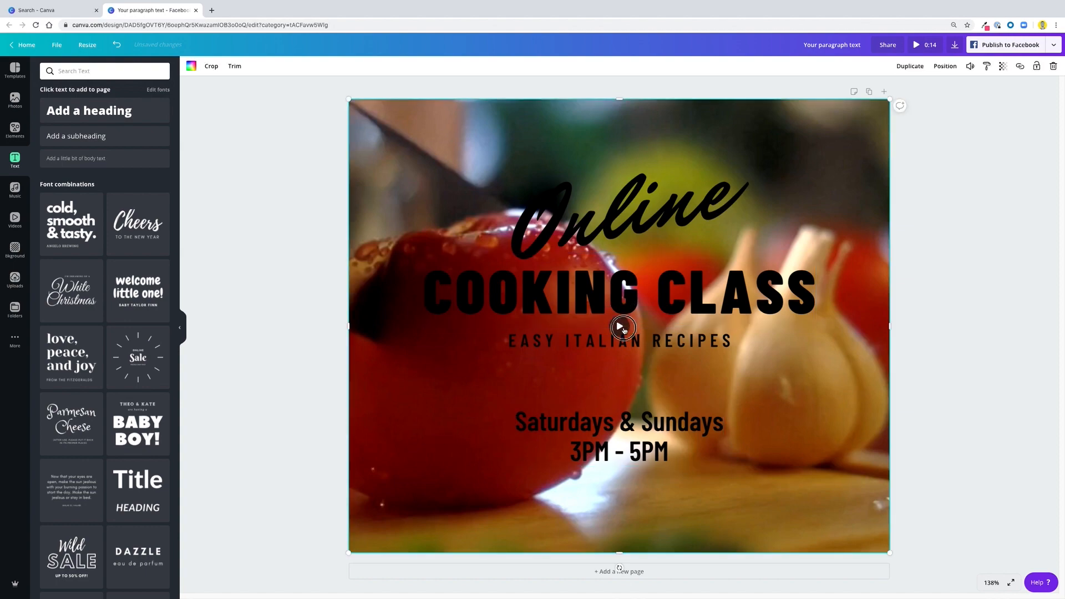
pyautogui.click(619, 326)
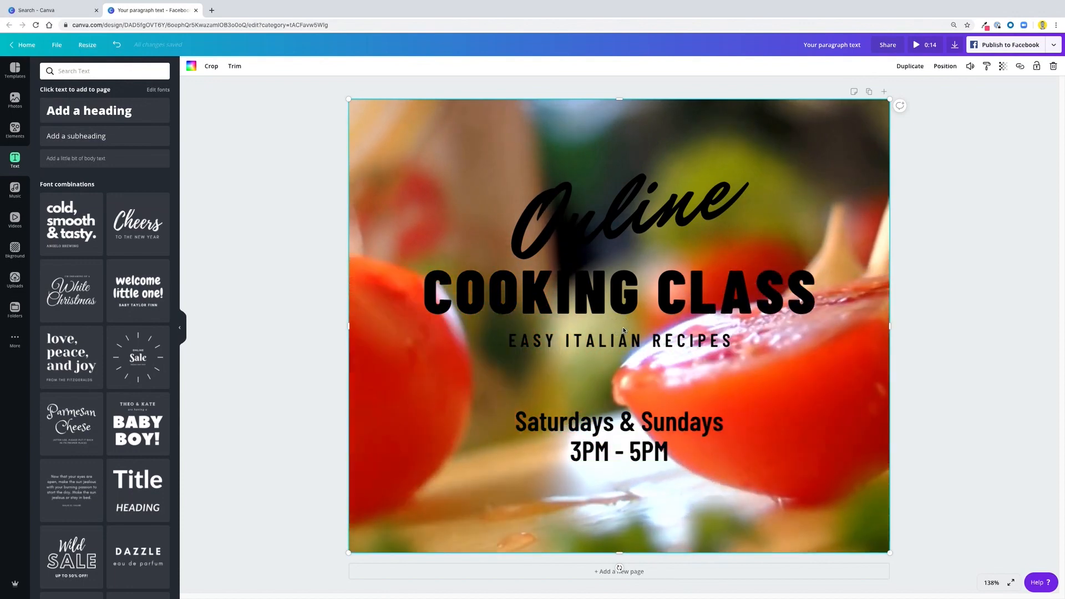
pyautogui.click(621, 325)
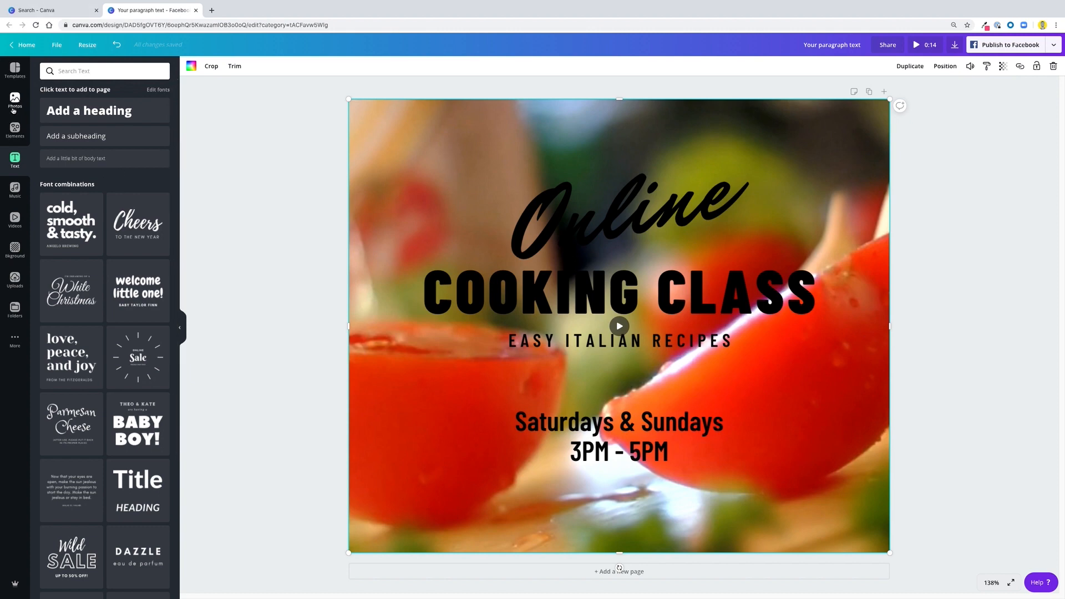
# Add a square from the Shapes collection and reduce its height from above and below to a strip behind "COOKING CLASS"
pyautogui.click(10, 130)
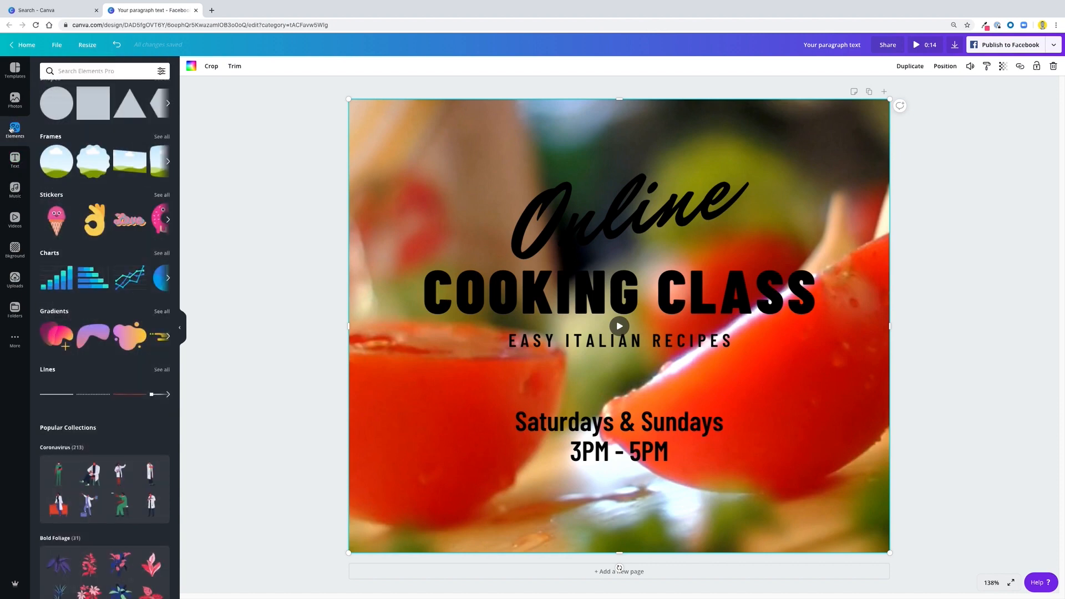
pyautogui.scroll(4, 89, 313)
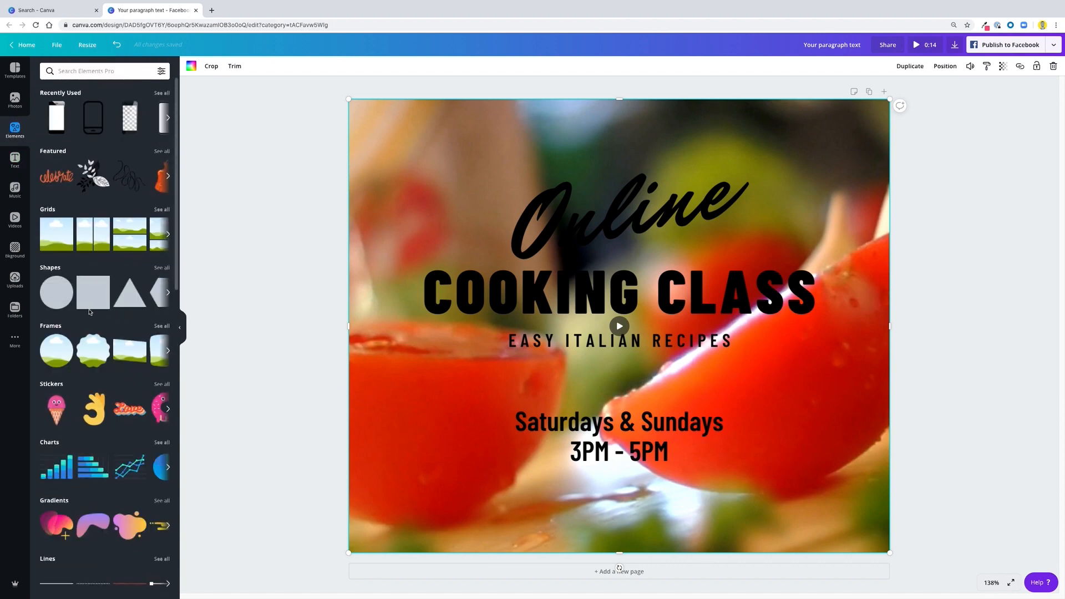
pyautogui.click(162, 268)
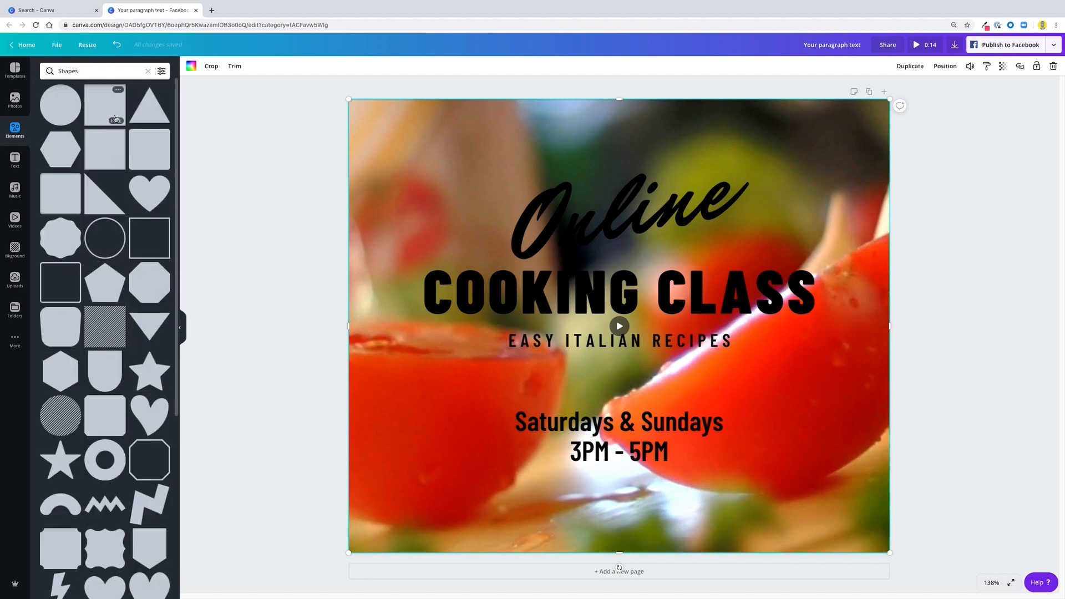
pyautogui.click(109, 113)
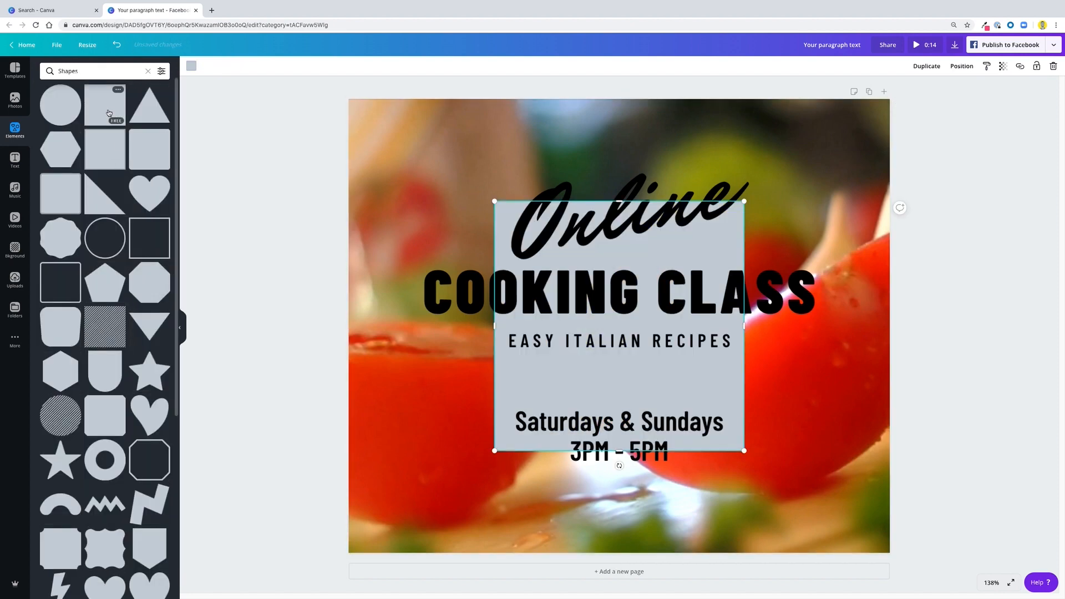
pyautogui.moveTo(617, 219); pyautogui.dragTo(616, 265)
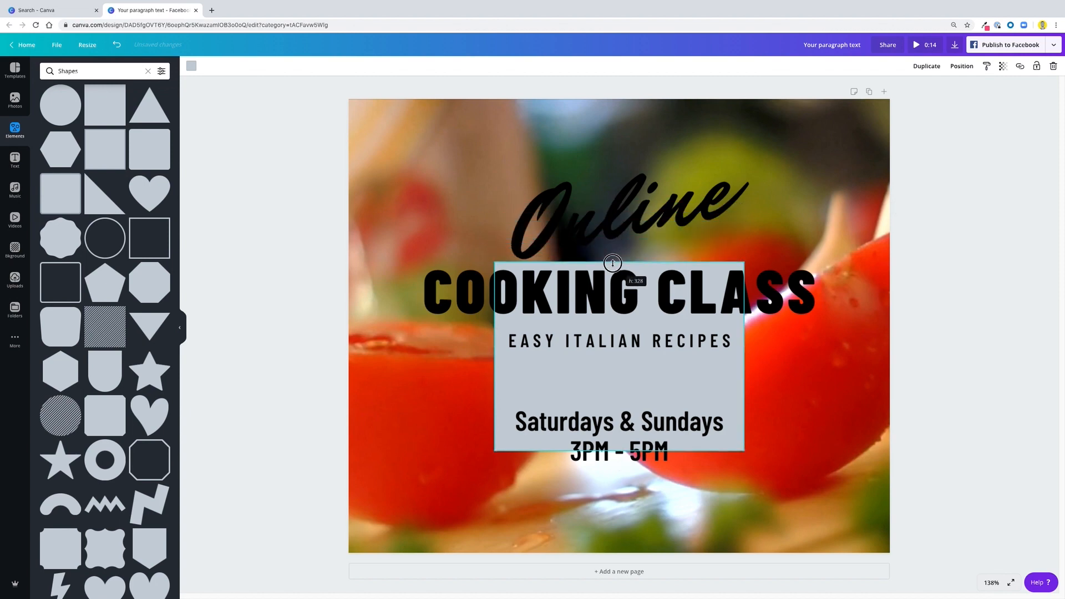
pyautogui.moveTo(619, 453); pyautogui.dragTo(629, 332)
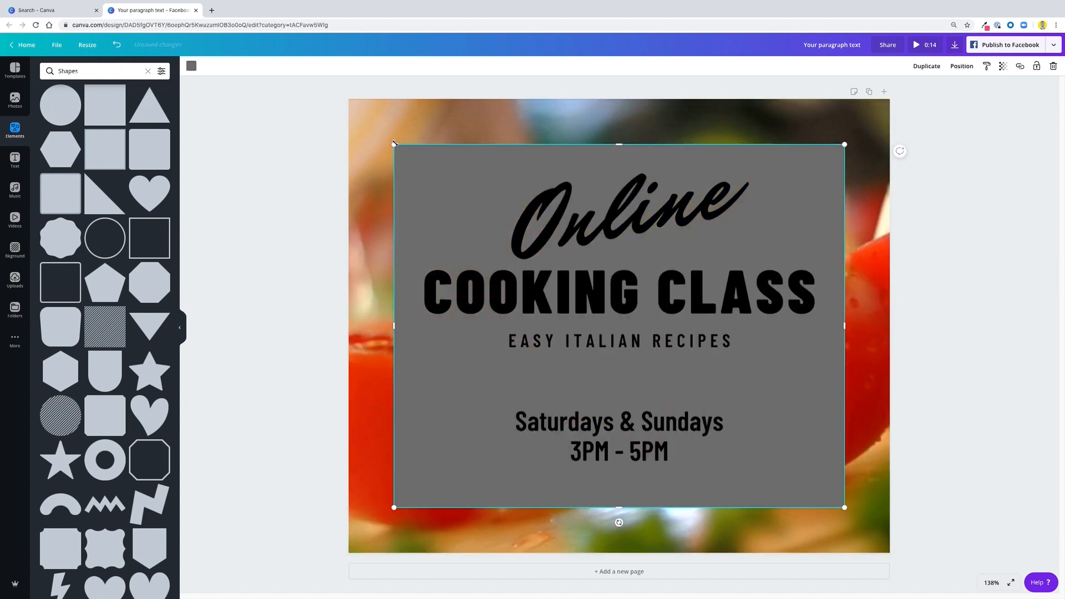
# Shrink the large dark grey rectangle to a wide band and place it below the schedule text
pyautogui.moveTo(394, 143); pyautogui.dragTo(400, 454)
pyautogui.moveTo(499, 491); pyautogui.dragTo(493, 517)
# Cycle the selection forward and backward through the overlapping page elements, including the light grey rectangle behind "COOKING CLASS"
pyautogui.click(530, 323)
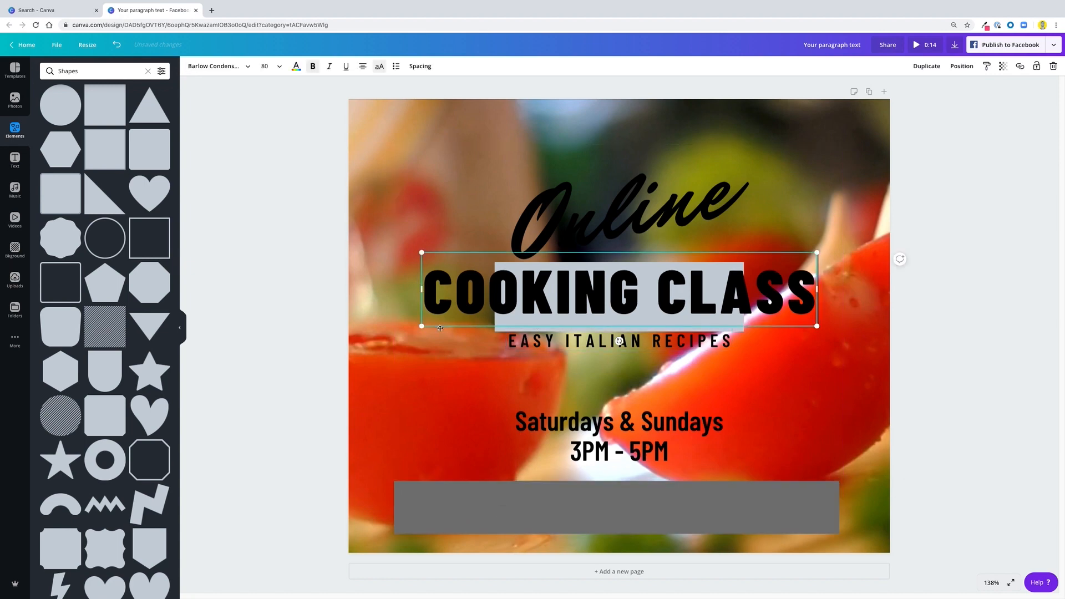
pyautogui.click(506, 331)
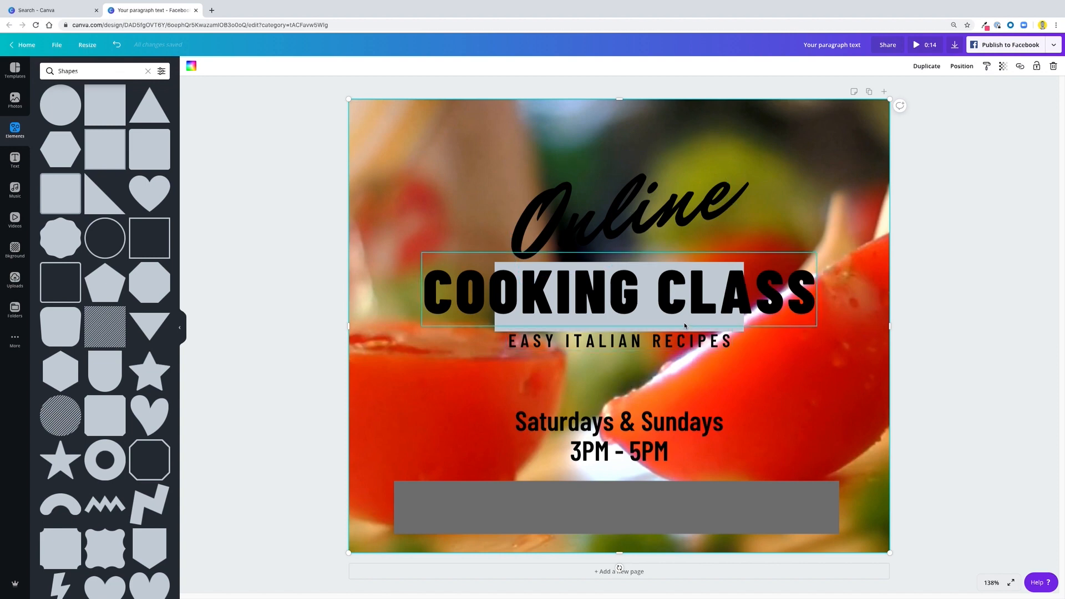
pyautogui.click(707, 279)
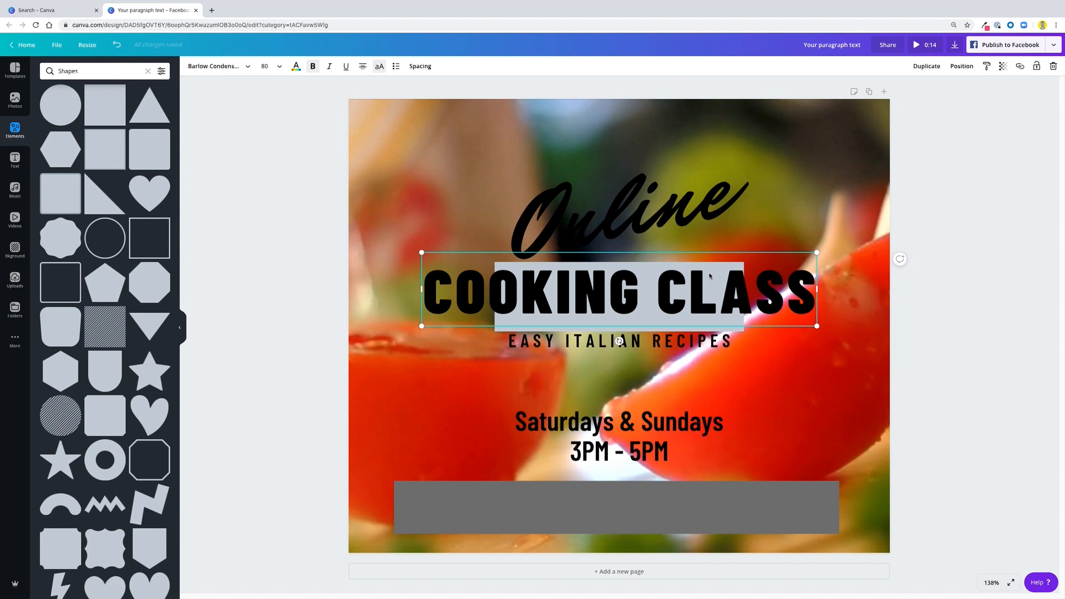
pyautogui.press('Tab')
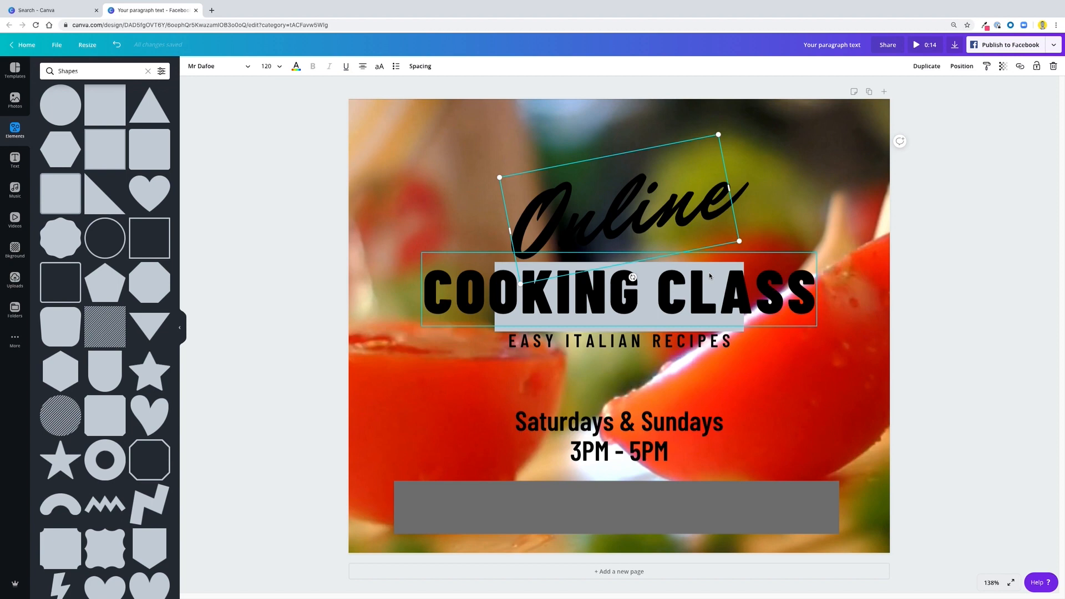
pyautogui.press('Tab')
pyautogui.press('Tab')
pyautogui.press('Tab')
pyautogui.press('Tab')
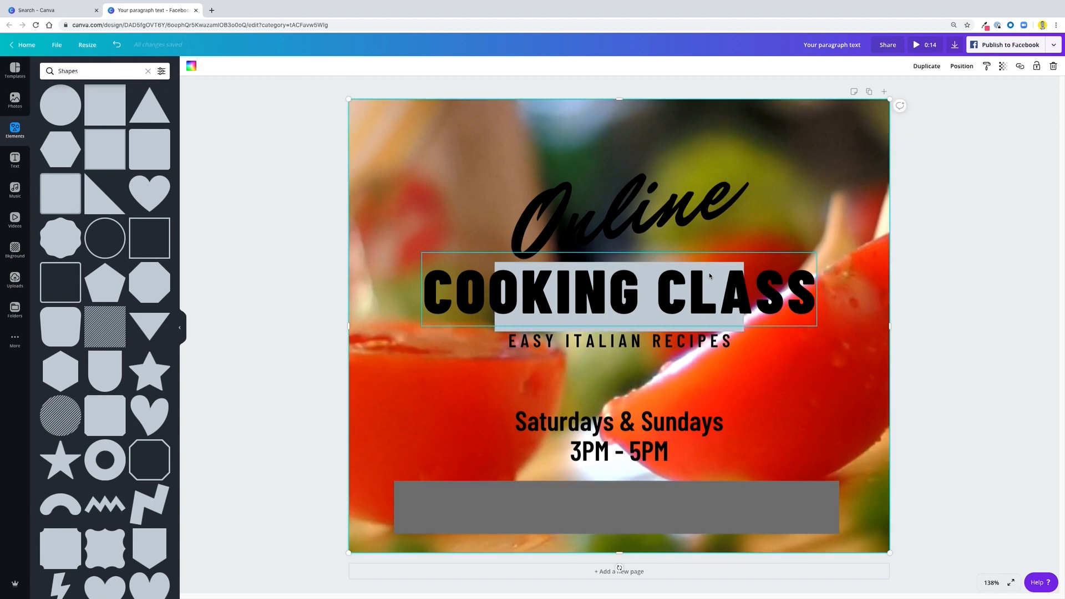
pyautogui.hotkey('shift', 'Tab')
pyautogui.hotkey('shift', 'Tab')
pyautogui.hotkey('shift', 'Tab')
pyautogui.hotkey('shift', 'Tab')
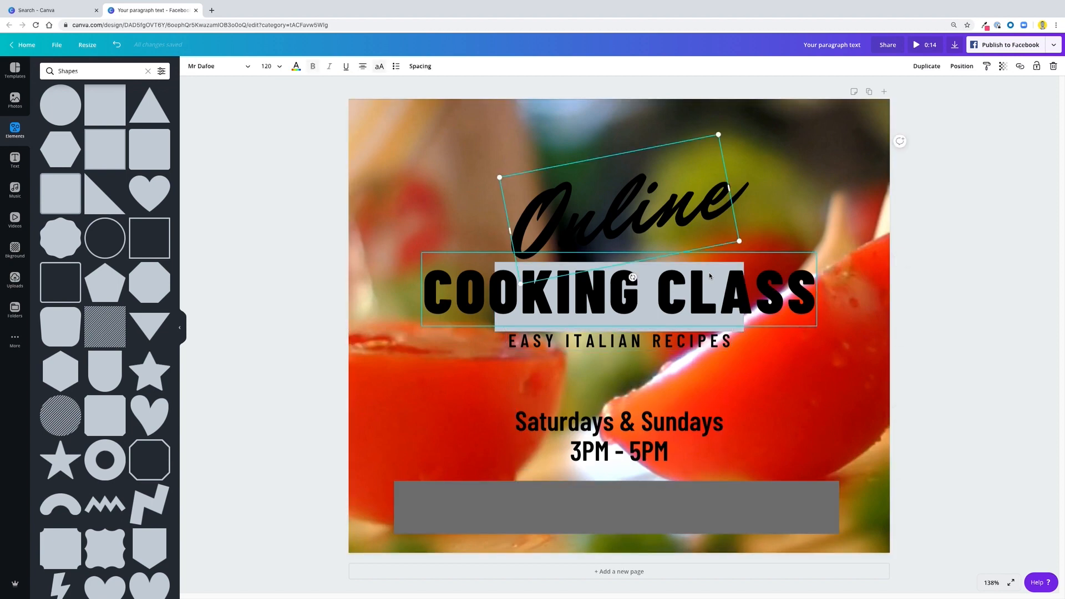
pyautogui.hotkey('shift', 'Tab')
pyautogui.hotkey('shift', 'Tab')
pyautogui.hotkey('shift', 'Tab')
pyautogui.hotkey('shift', 'Tab')
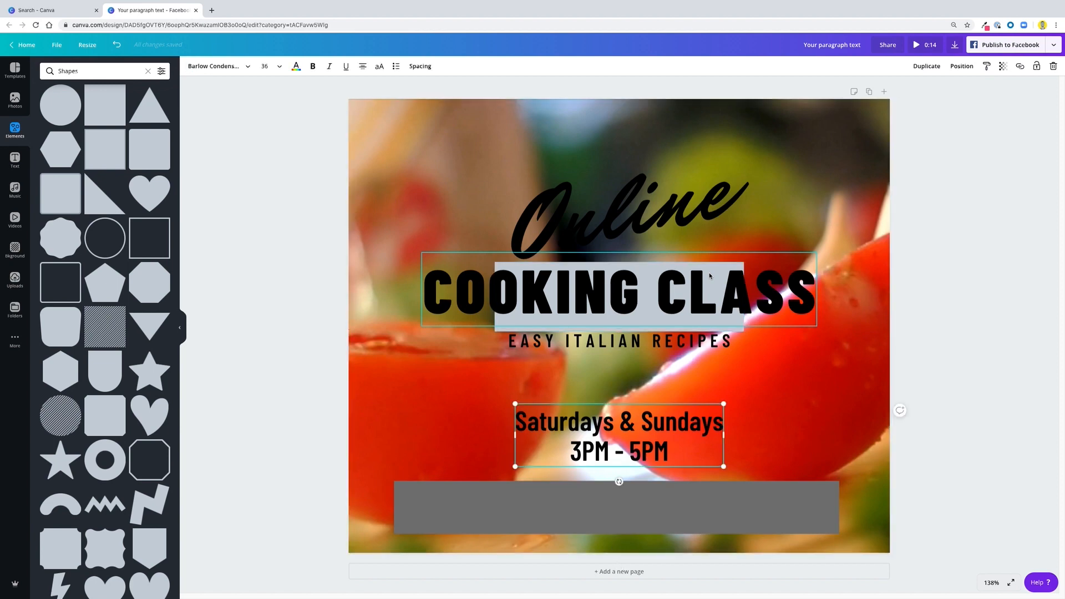
pyautogui.hotkey('shift', 'Tab')
pyautogui.hotkey('shift', 'Tab')
pyautogui.hotkey('shift', 'Tab')
pyautogui.hotkey('shift', 'Tab')
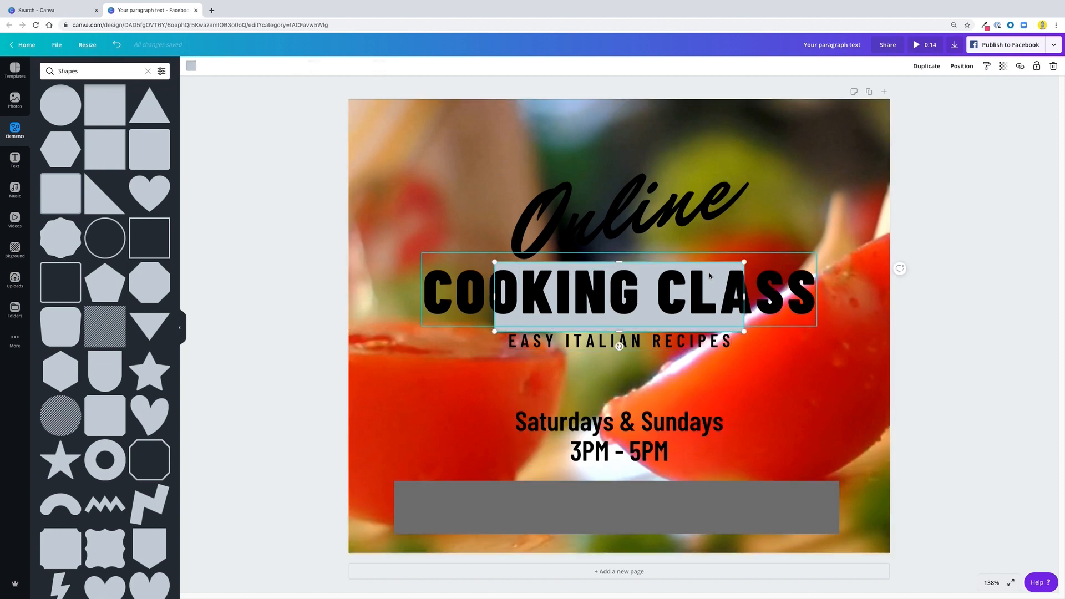
pyautogui.hotkey('shift', 'Tab')
pyautogui.hotkey('shift', 'Tab')
pyautogui.hotkey('shift', 'Tab')
pyautogui.hotkey('shift', 'Tab')
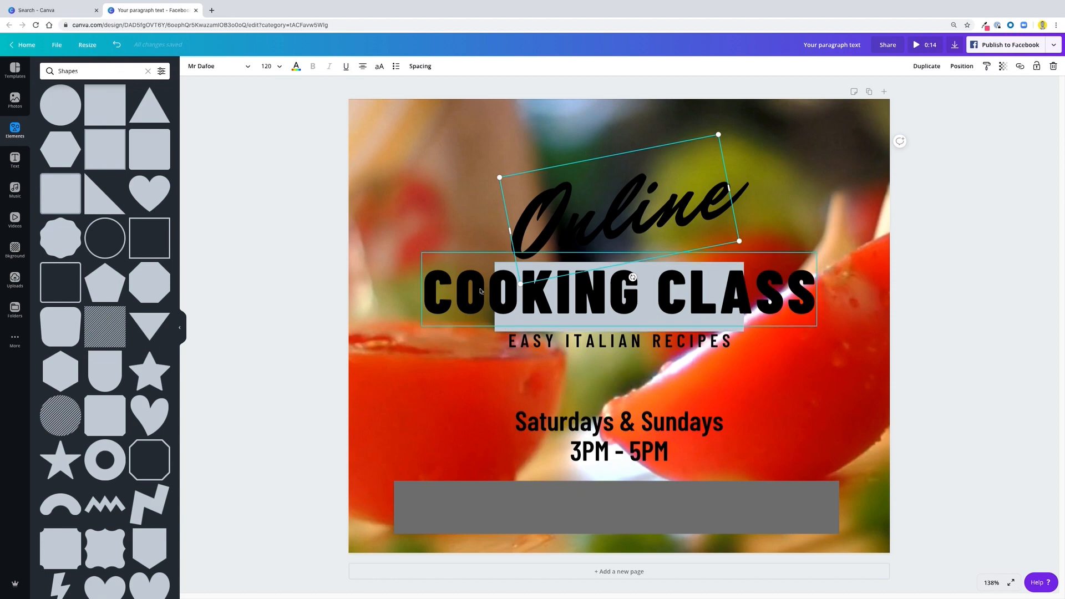
# Nudge the light grey rectangle left in large increments until it extends past the start of "COOKING CLASS"
pyautogui.click(505, 330)
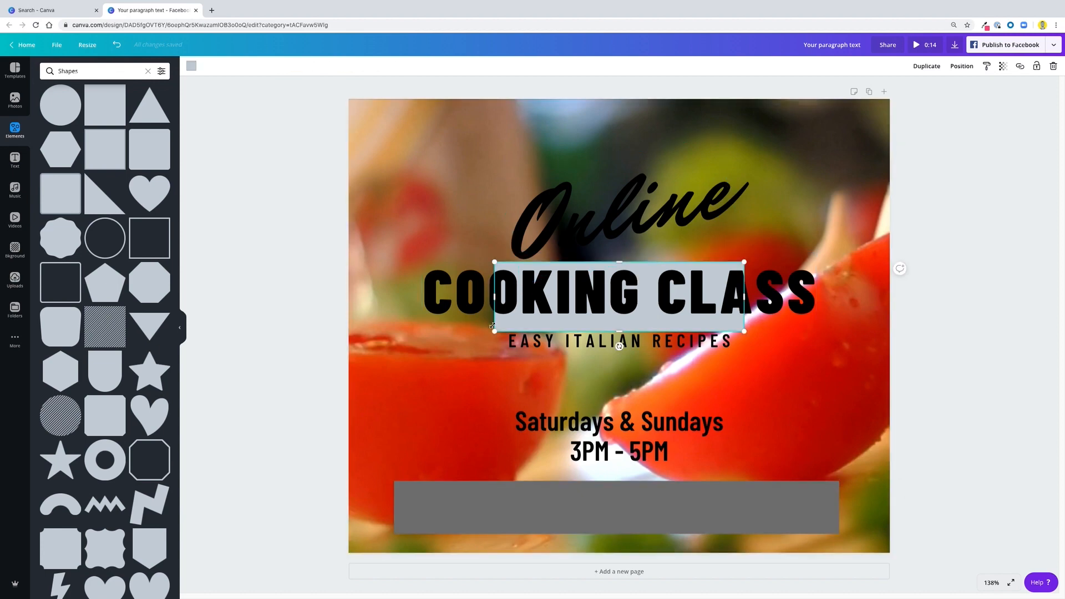
pyautogui.hotkey('shift', 'Left')
pyautogui.hotkey('shift', 'Left')
pyautogui.hotkey('shift', 'Left')
pyautogui.hotkey('shift', 'Left')
pyautogui.hotkey('shift', 'Left')
pyautogui.hotkey('shift', 'Left')
pyautogui.hotkey('shift', 'Left')
pyautogui.hotkey('shift', 'Left')
pyautogui.hotkey('shift', 'Left')
pyautogui.hotkey('shift', 'Left')
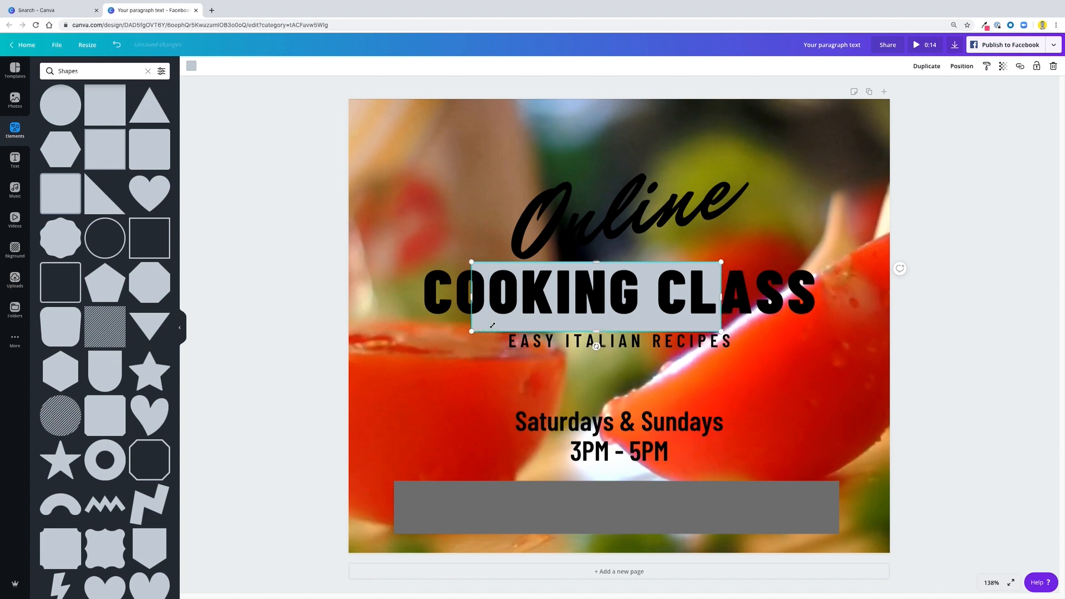
pyautogui.hotkey('shift', 'Left')
pyautogui.hotkey('shift', 'Left')
pyautogui.hotkey('shift', 'Left')
pyautogui.hotkey('shift', 'Left')
pyautogui.hotkey('shift', 'Left')
pyautogui.hotkey('shift', 'Left')
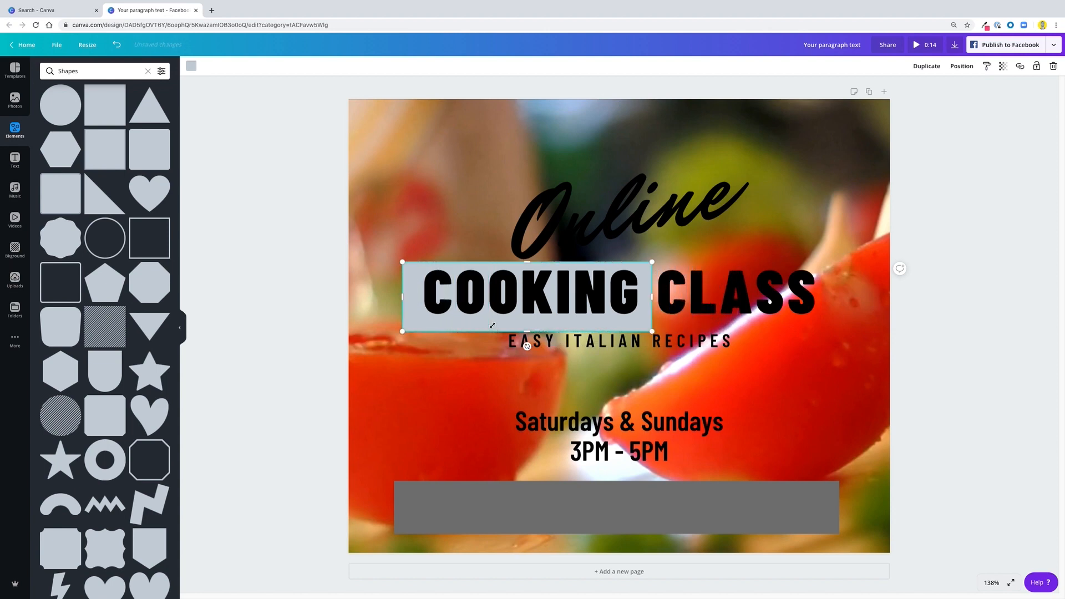
# Stretch the light grey rectangle into a band extending past both ends of "COOKING CLASS" and centre the heading within it
pyautogui.moveTo(415, 310); pyautogui.dragTo(405, 301)
pyautogui.moveTo(645, 290); pyautogui.dragTo(846, 300)
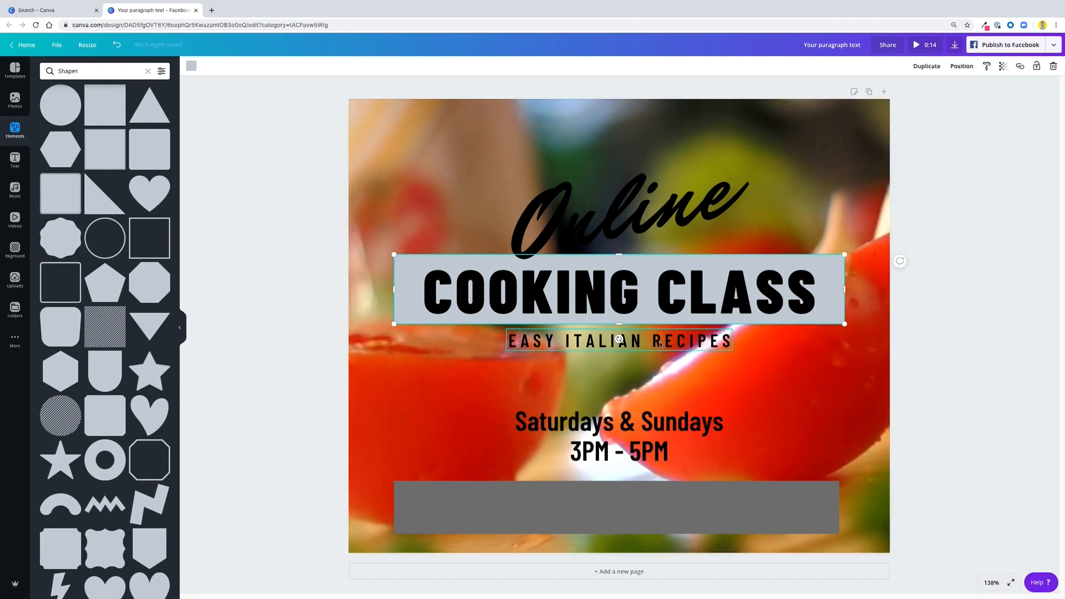
pyautogui.moveTo(619, 322); pyautogui.dragTo(619, 329)
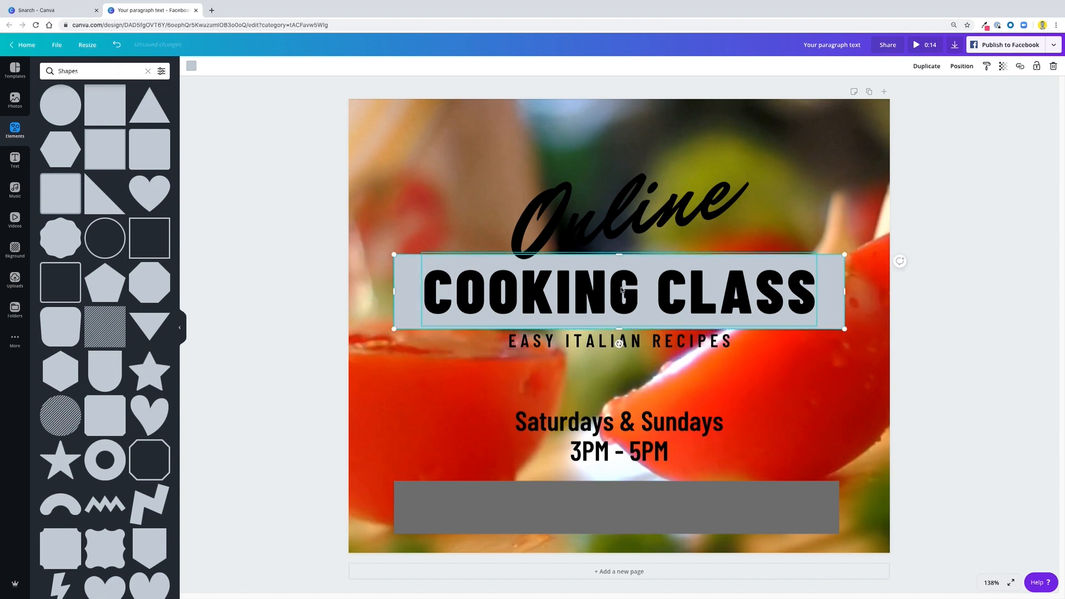
pyautogui.moveTo(621, 289); pyautogui.dragTo(621, 295)
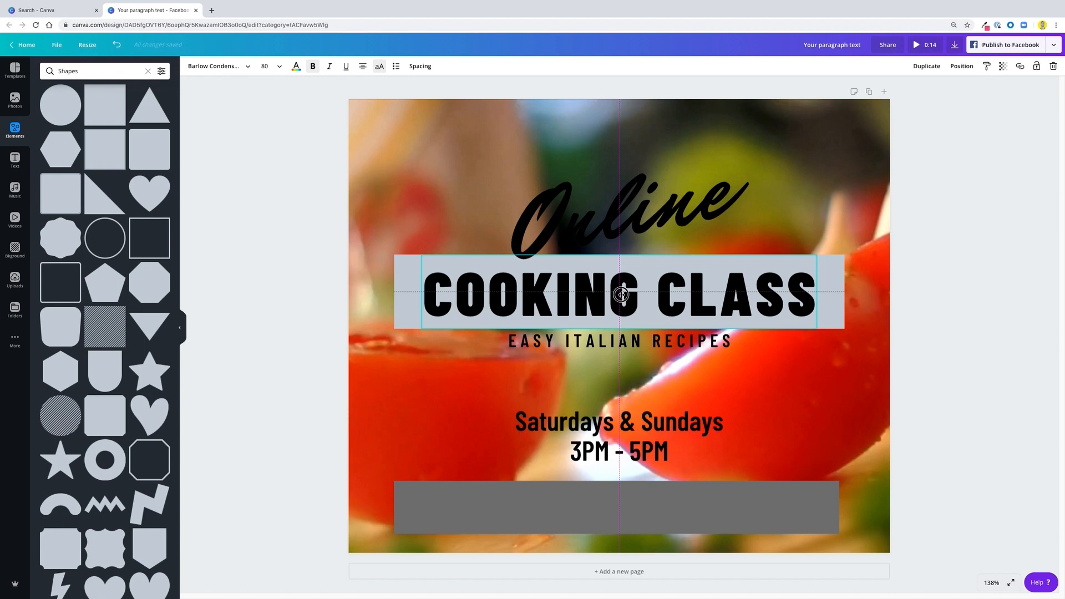
# Recolour the light grey band behind "COOKING CLASS" to the custom red #ff0000
pyautogui.moveTo(622, 294); pyautogui.dragTo(621, 294)
pyautogui.click(401, 291)
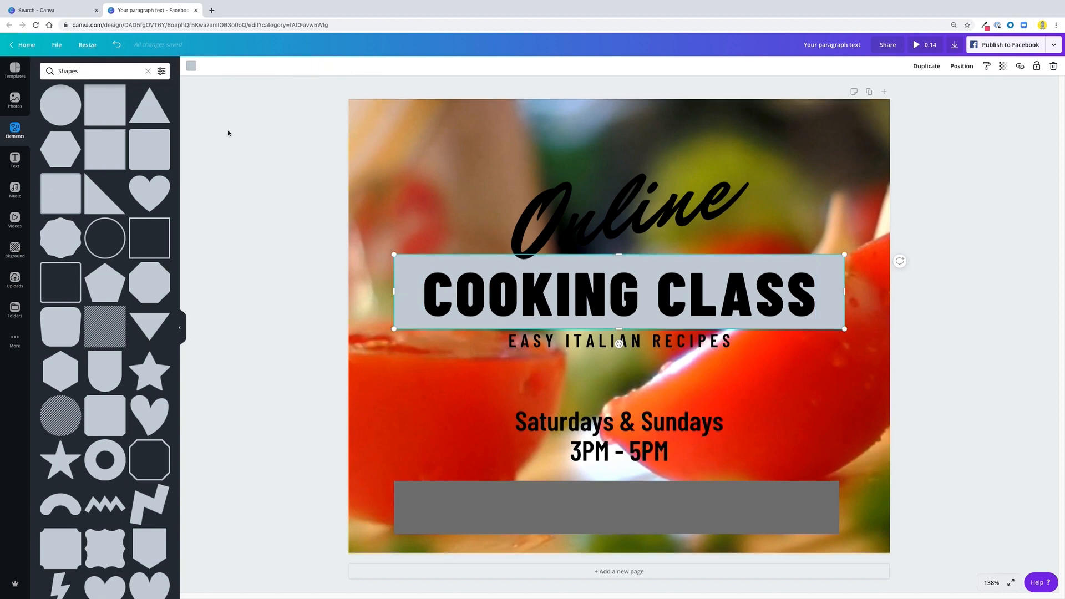
pyautogui.click(191, 67)
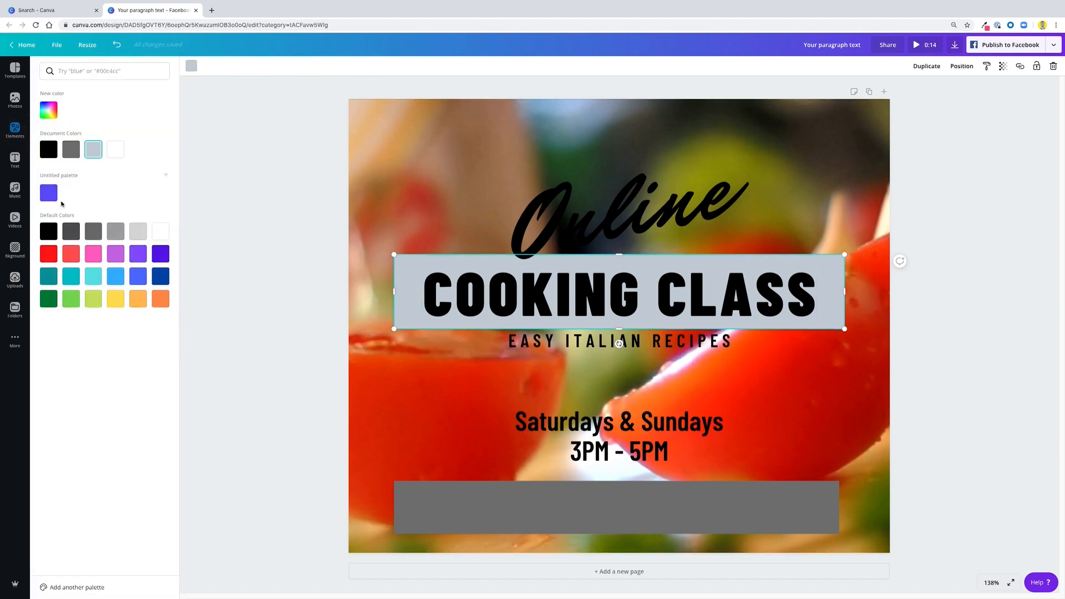
pyautogui.click(50, 112)
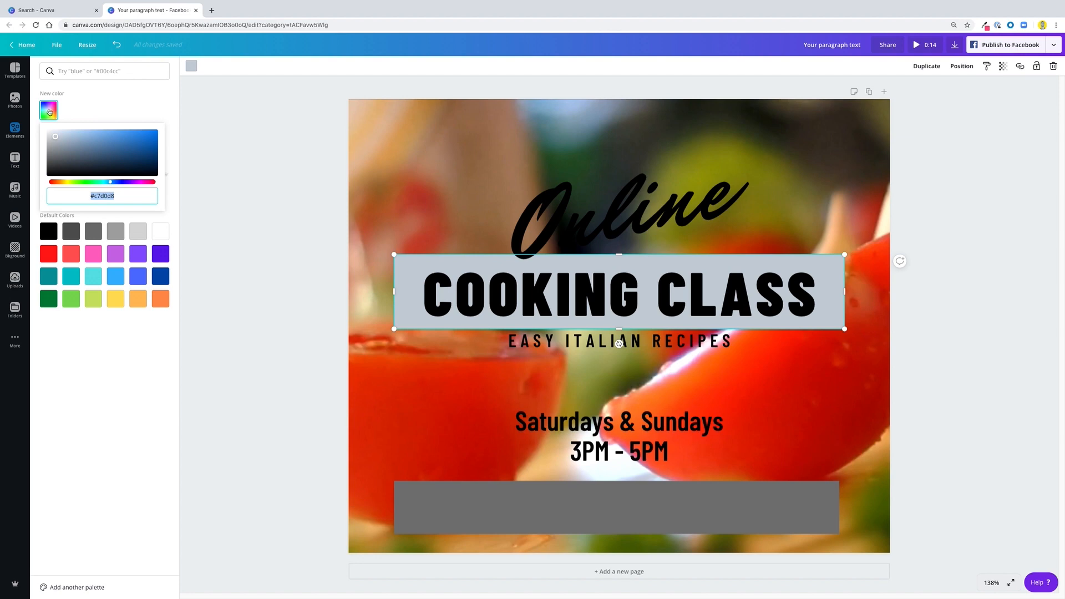
pyautogui.click(419, 262)
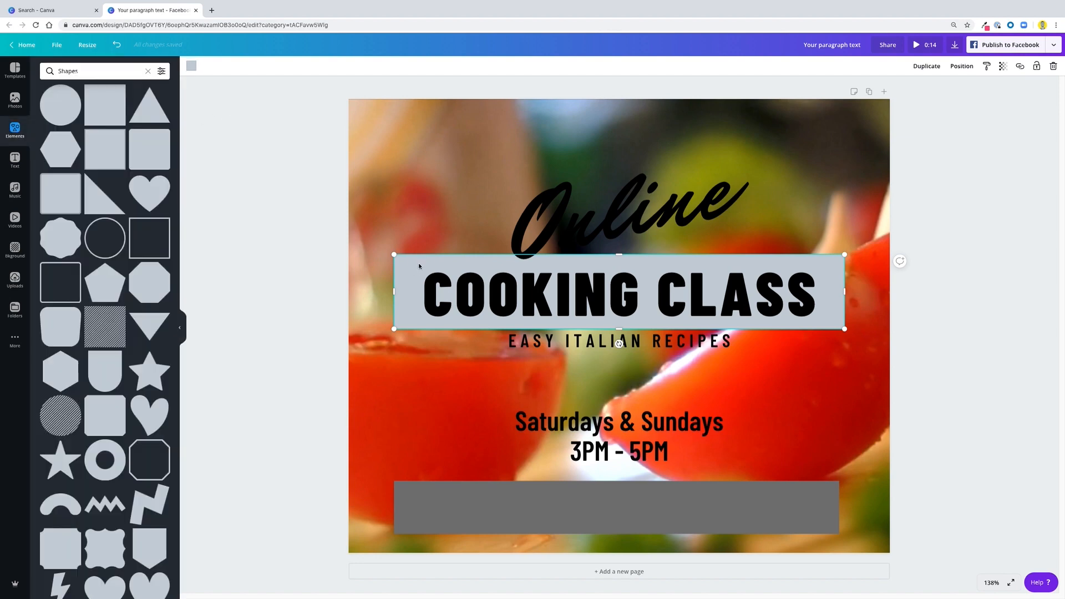
pyautogui.click(192, 67)
pyautogui.click(48, 110)
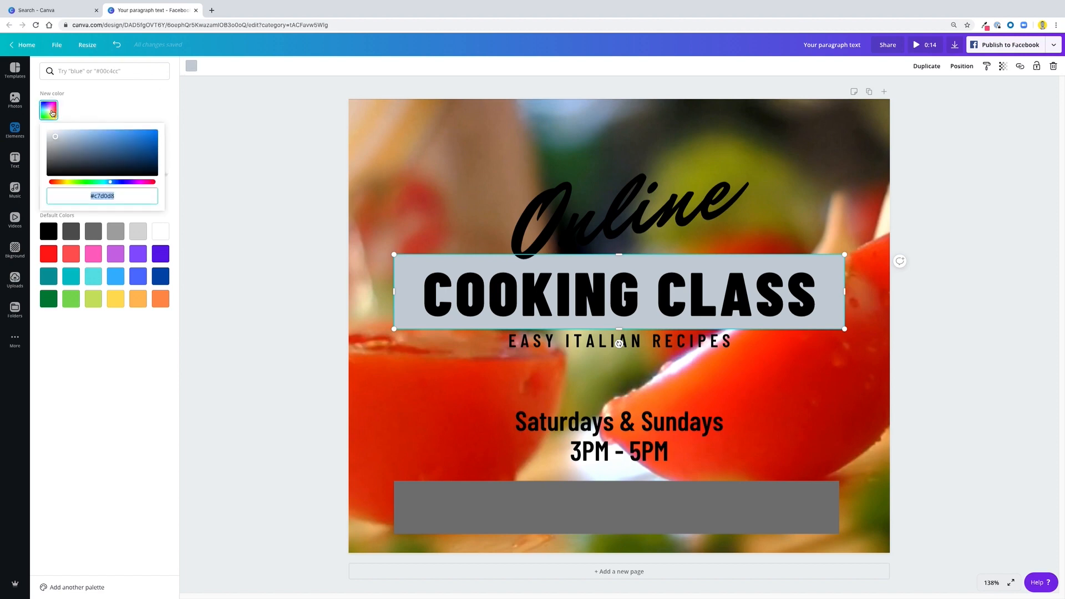
pyautogui.moveTo(110, 181); pyautogui.dragTo(165, 184)
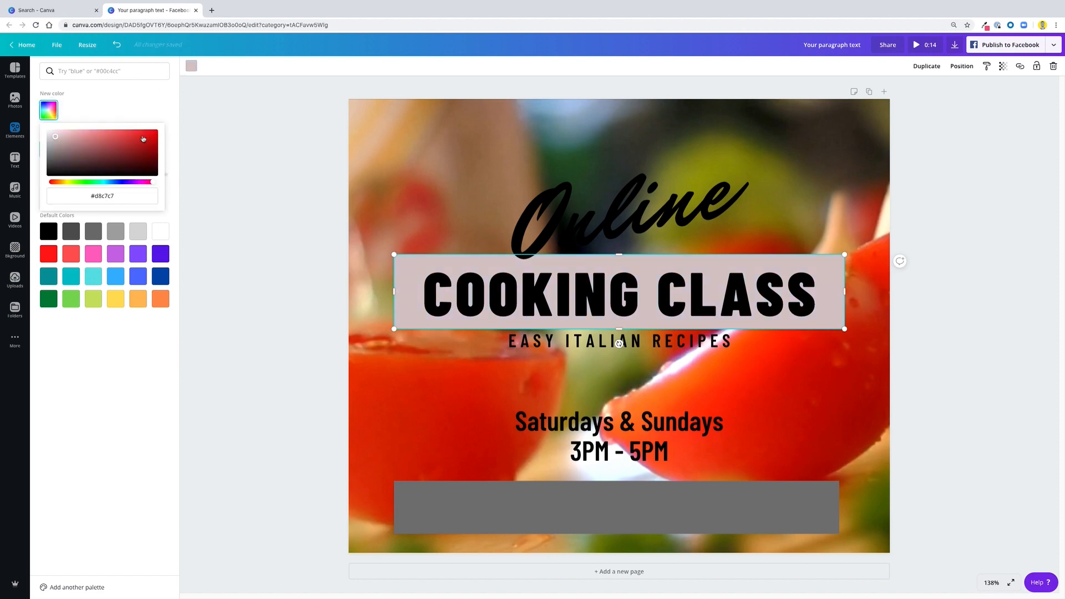
pyautogui.moveTo(142, 138); pyautogui.dragTo(165, 127)
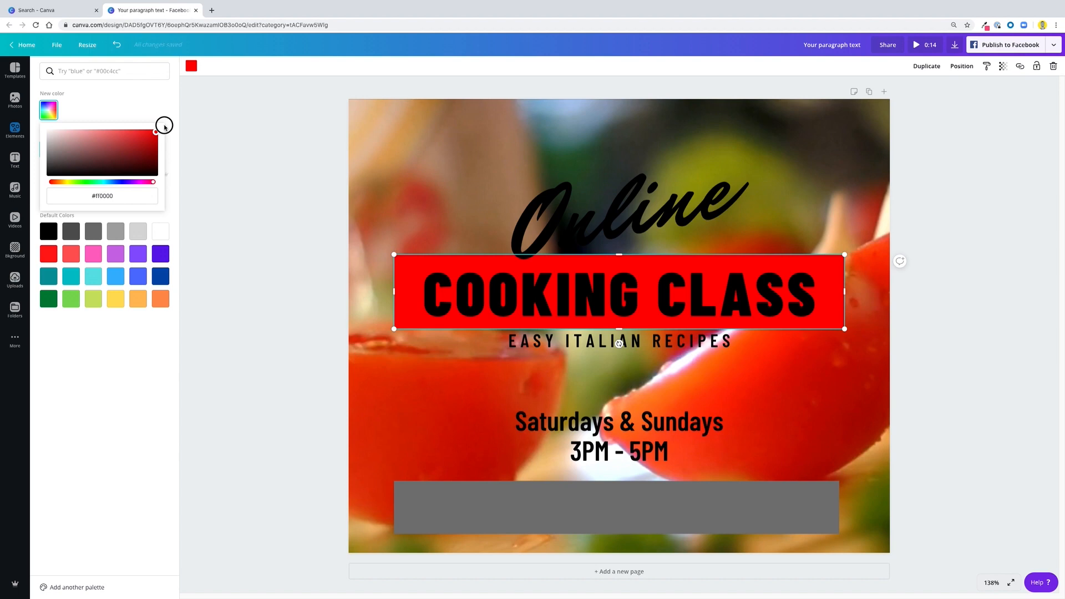
pyautogui.click(253, 248)
# Change the text colour of the "COOKING CLASS" heading to white
pyautogui.click(541, 314)
pyautogui.click(359, 276)
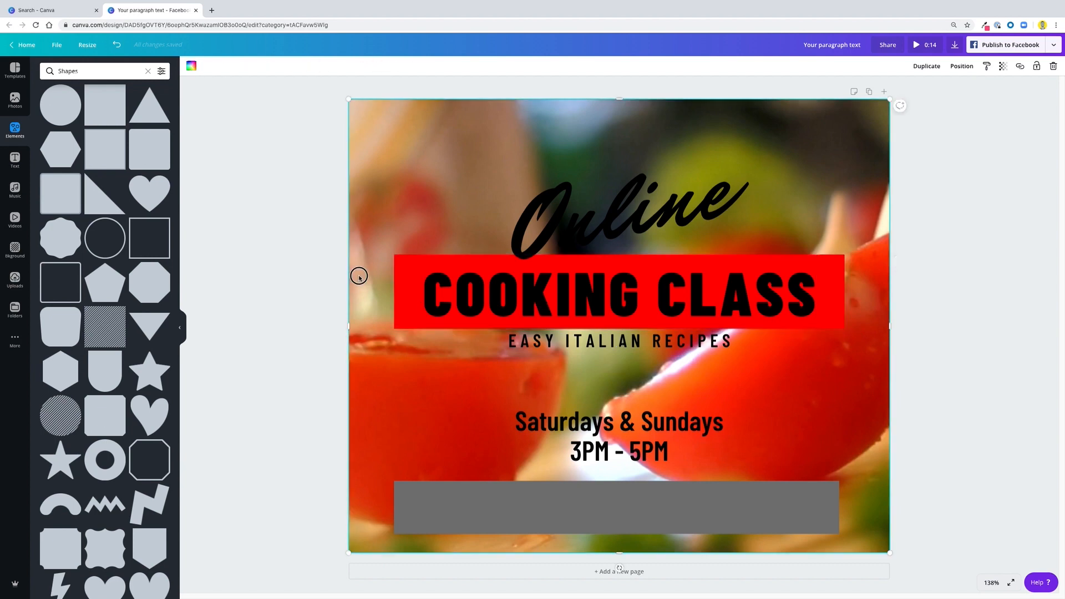
pyautogui.click(618, 322)
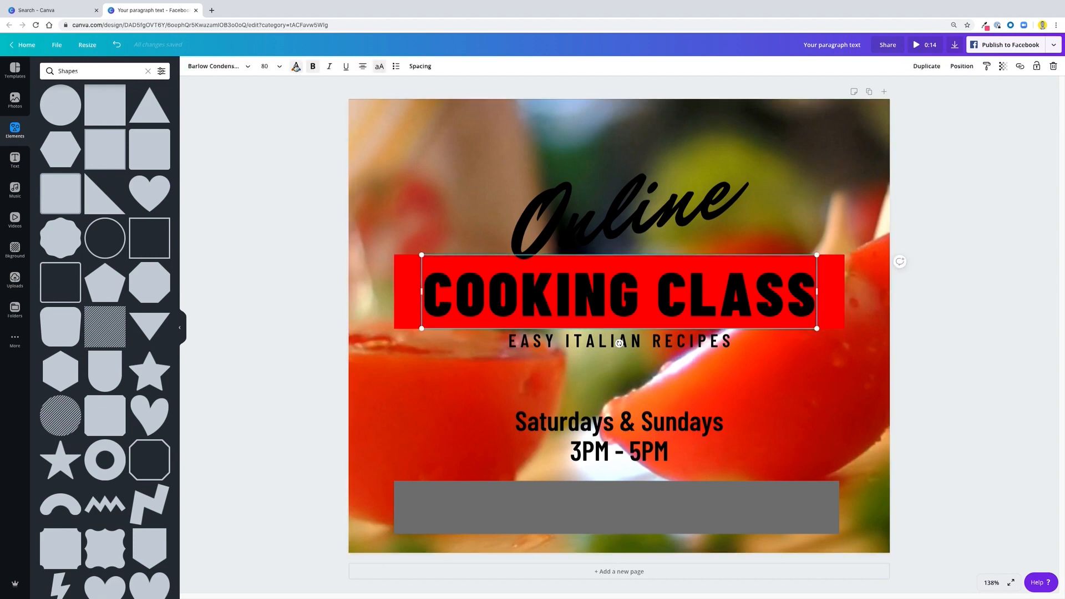
pyautogui.click(296, 66)
pyautogui.click(117, 151)
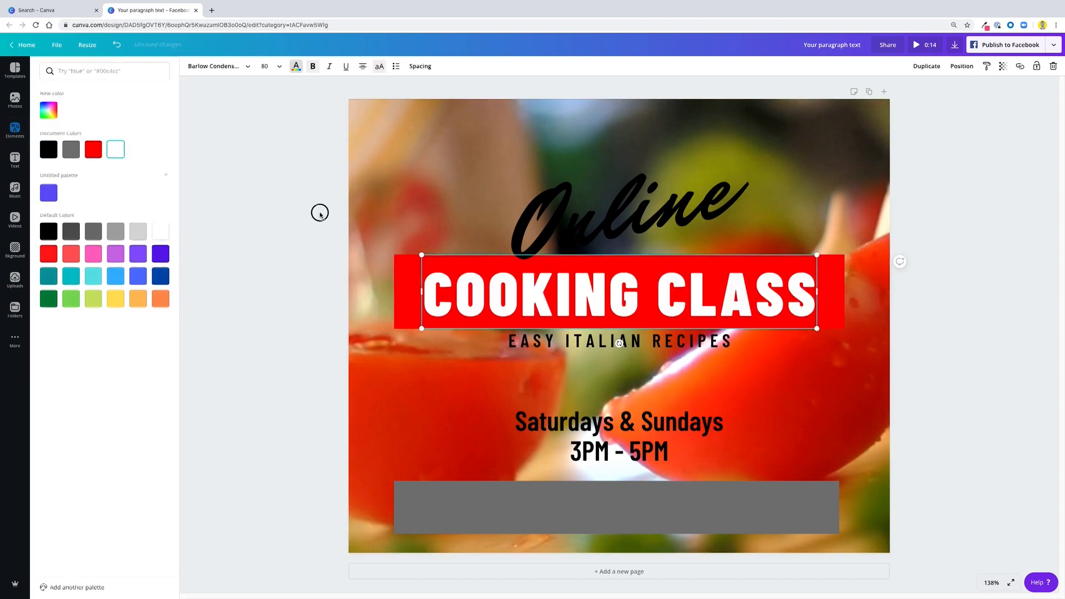
pyautogui.click(320, 213)
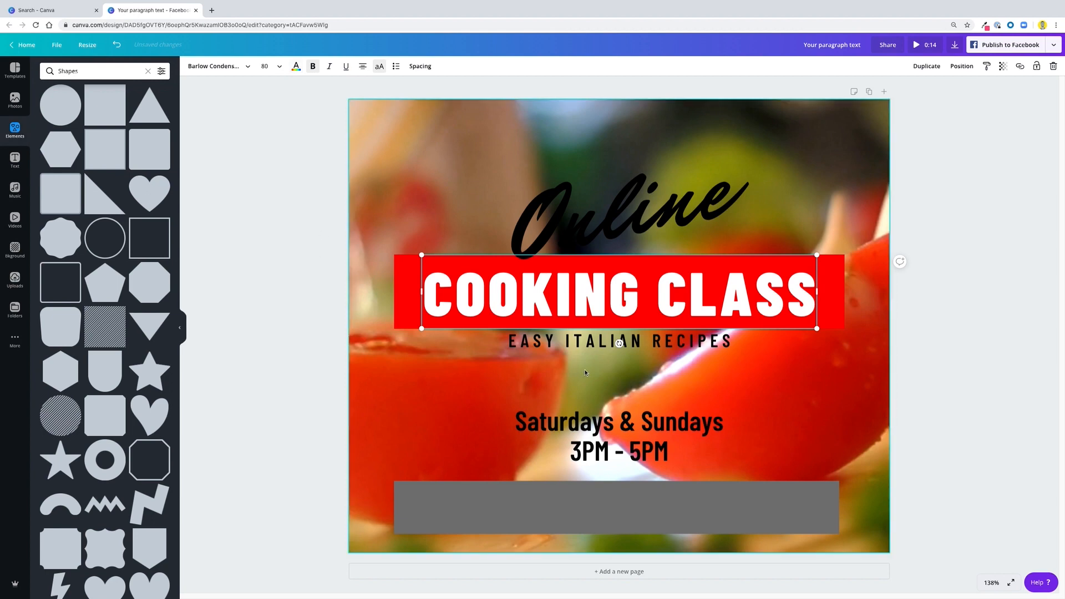
# Move the dark grey band directly beneath the red band, match its width, and reduce its height to fit "EASY ITALIAN RECIPES"
pyautogui.click(567, 514)
pyautogui.moveTo(567, 514); pyautogui.dragTo(557, 369)
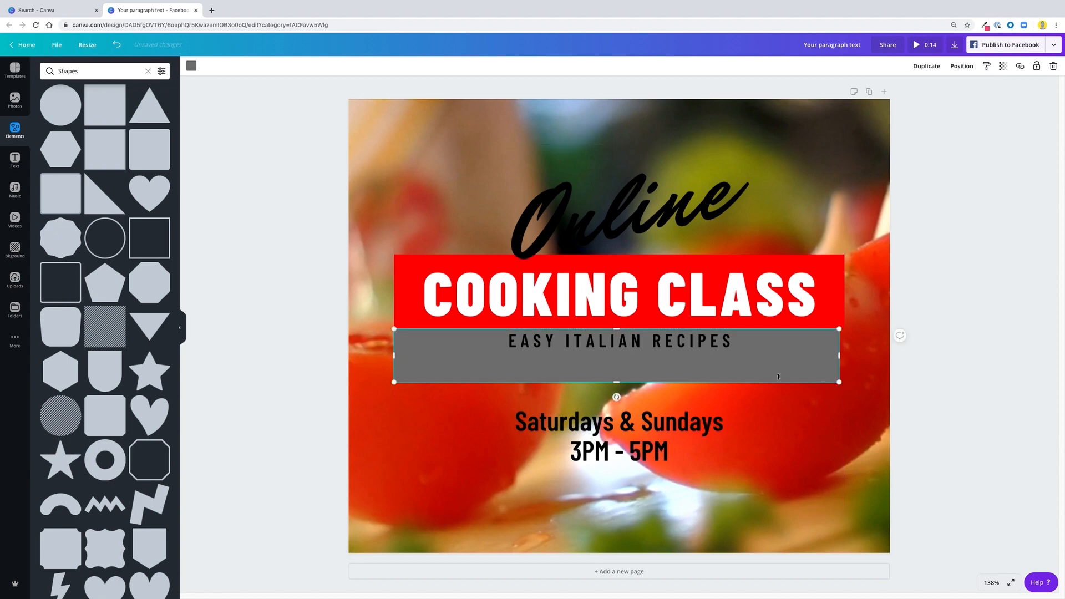
pyautogui.moveTo(840, 357); pyautogui.dragTo(844, 357)
pyautogui.moveTo(619, 382); pyautogui.dragTo(633, 343)
# Enlarge "EASY ITALIAN RECIPES" to size 30, make the grey band slightly taller, and centre the text within it
pyautogui.click(632, 340)
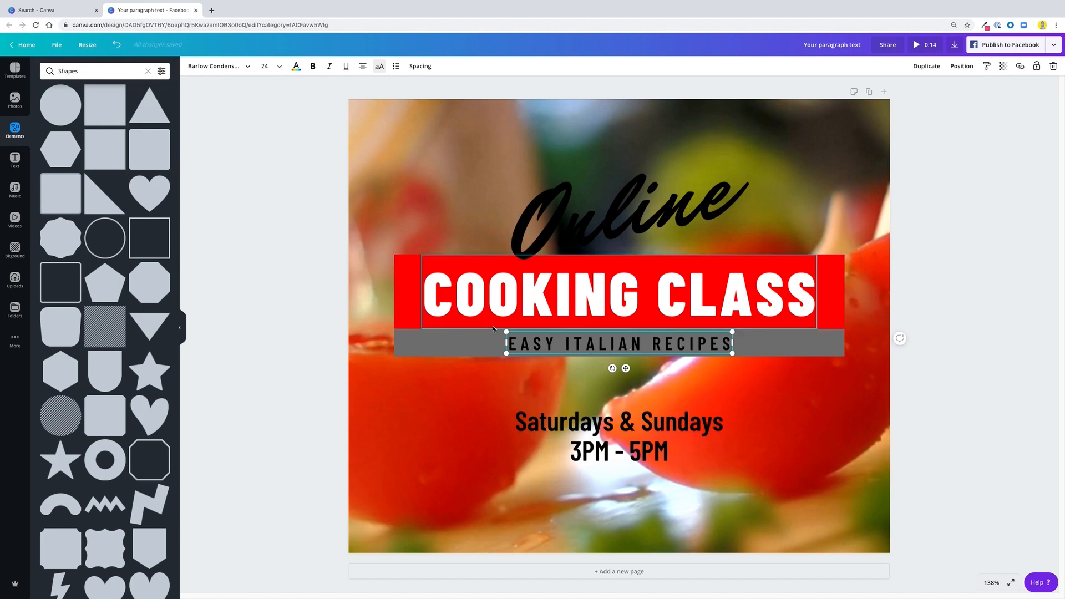
pyautogui.moveTo(506, 332); pyautogui.dragTo(450, 328)
pyautogui.click(462, 429)
pyautogui.moveTo(585, 343); pyautogui.dragTo(612, 346)
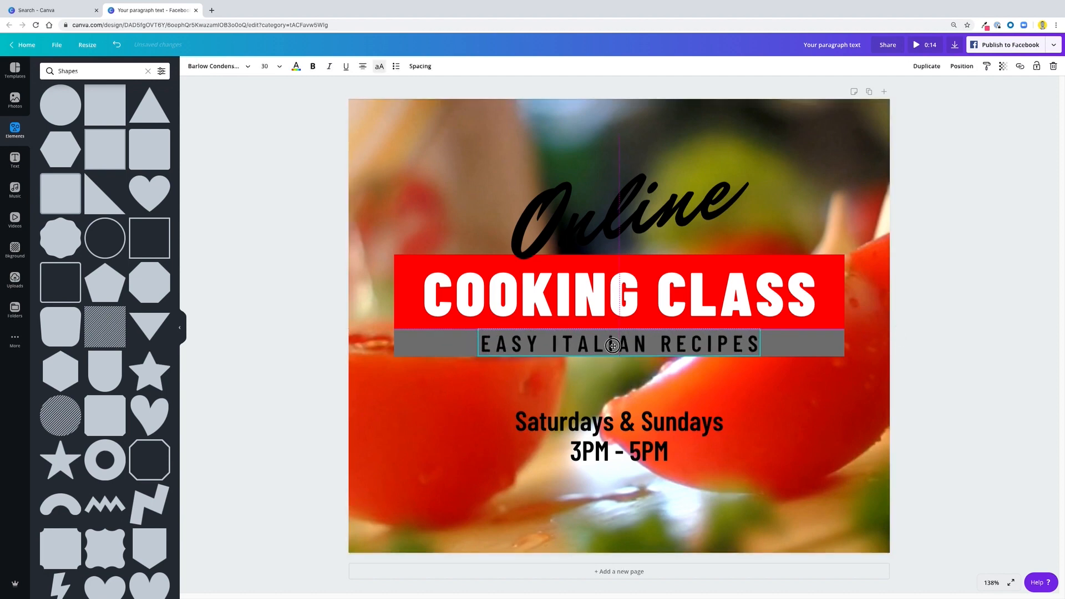
pyautogui.click(450, 350)
pyautogui.moveTo(627, 358); pyautogui.dragTo(617, 346)
pyautogui.click(491, 410)
pyautogui.click(544, 421)
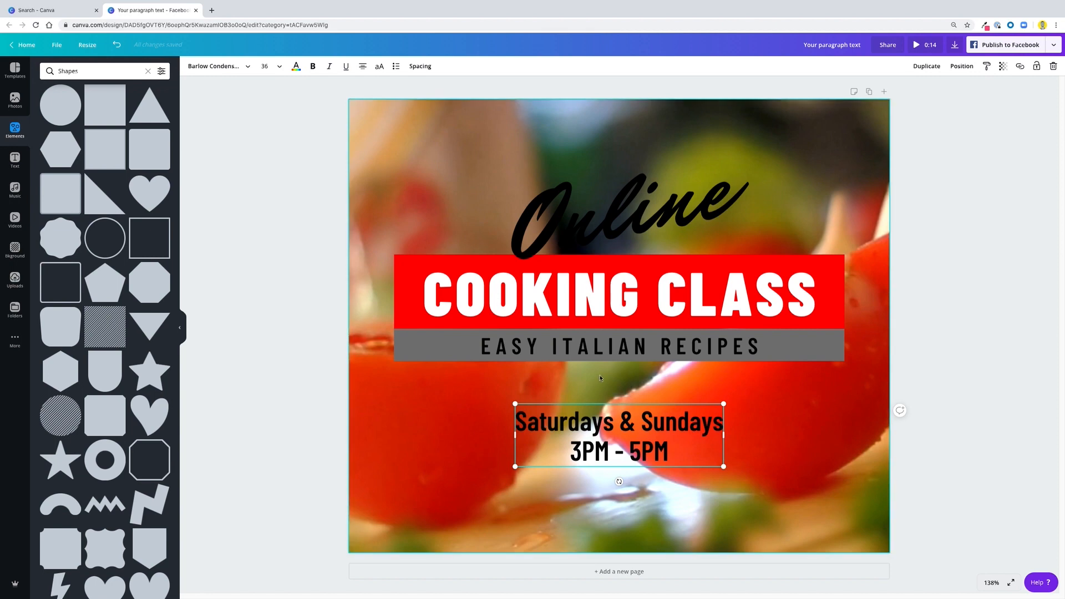
pyautogui.moveTo(614, 348); pyautogui.dragTo(613, 348)
pyautogui.click(497, 394)
# Recolour the dark grey band behind "EASY ITALIAN RECIPES" to a custom medium green
pyautogui.click(427, 351)
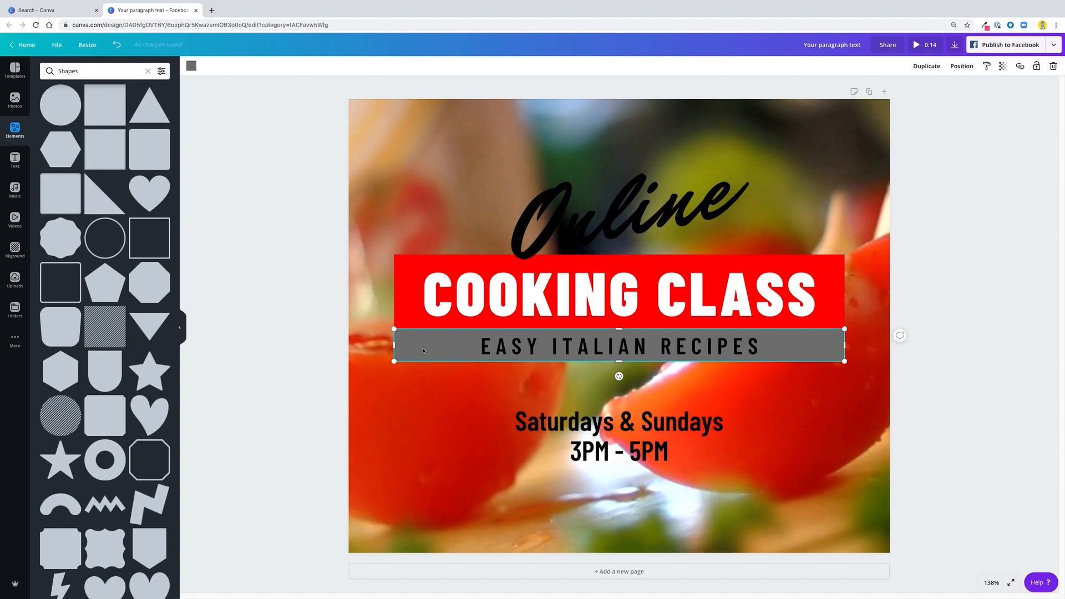
pyautogui.click(192, 66)
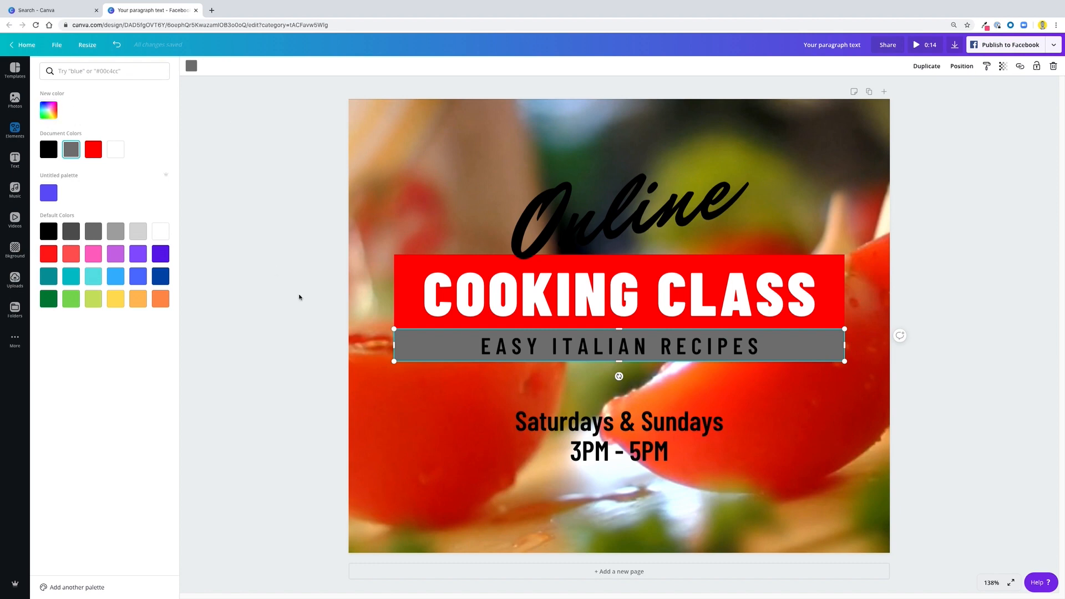
pyautogui.click(196, 70)
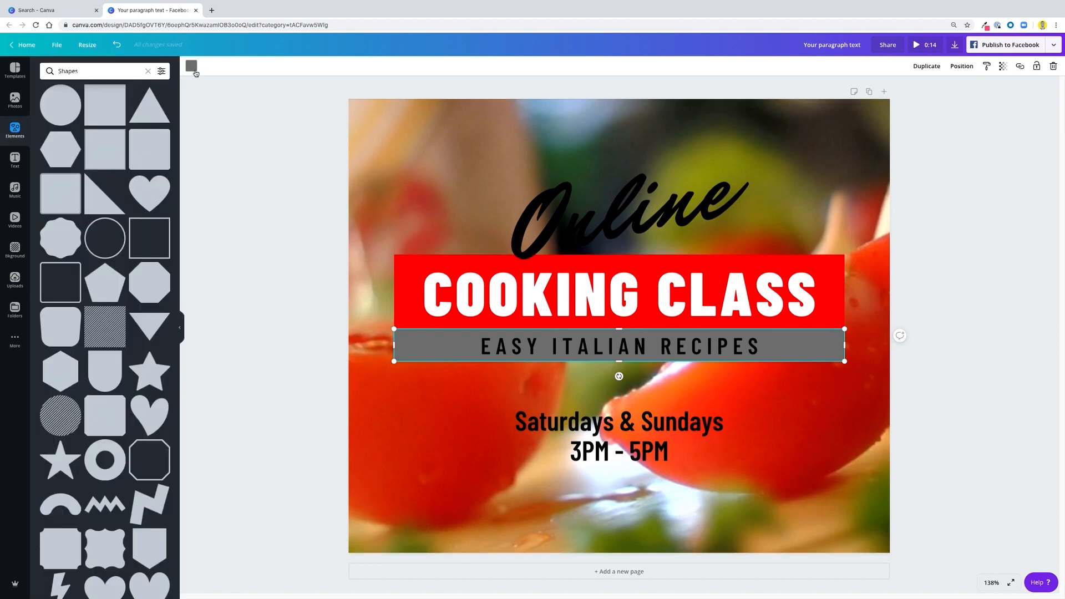
pyautogui.click(196, 71)
pyautogui.click(44, 112)
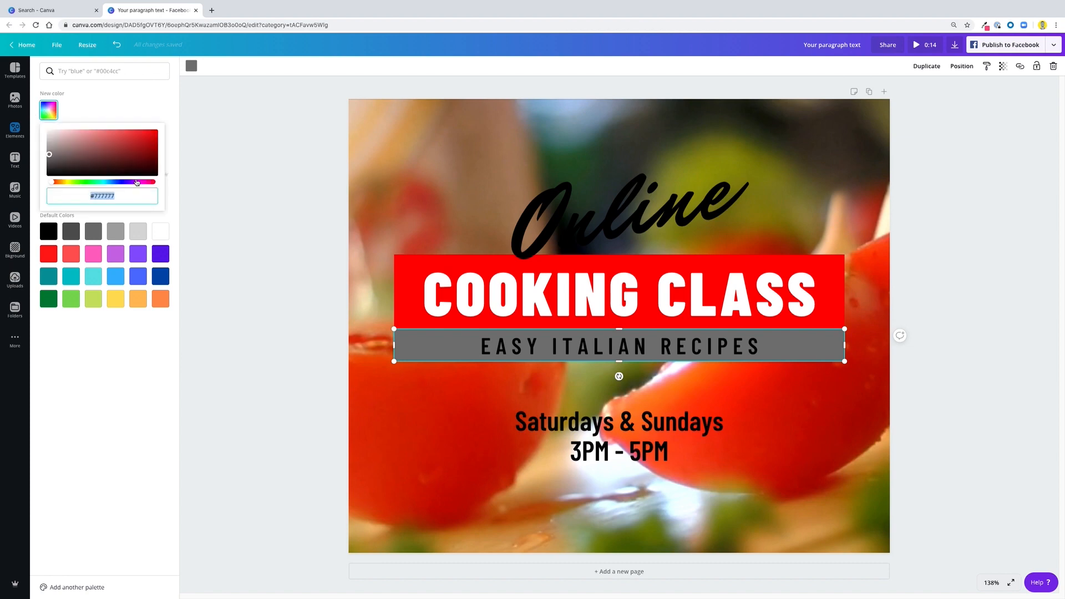
pyautogui.moveTo(96, 186); pyautogui.dragTo(82, 188)
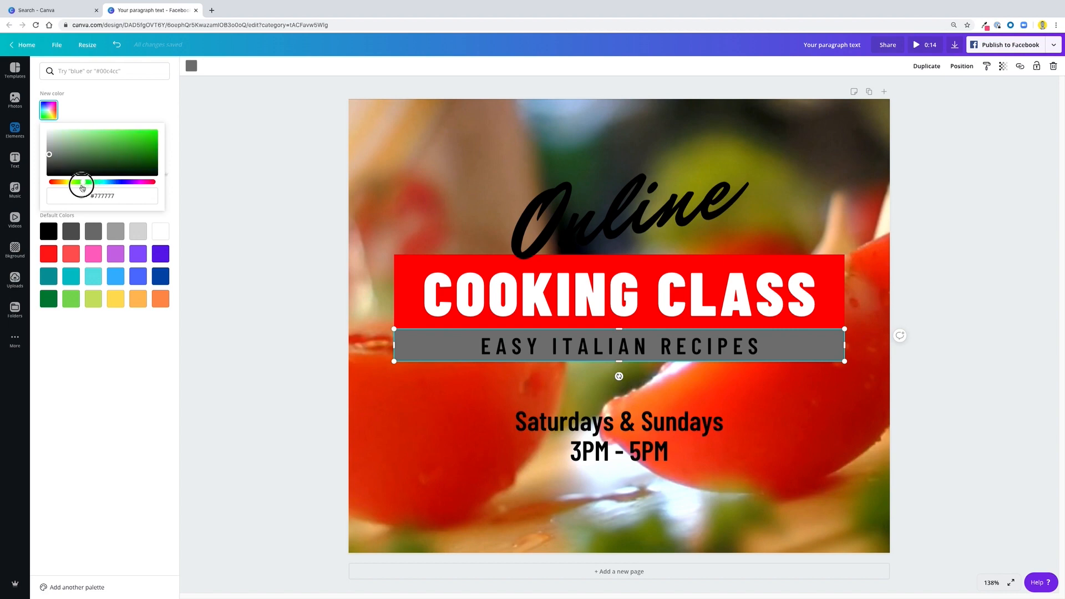
pyautogui.moveTo(105, 135)
pyautogui.mouseDown()
pyautogui.moveTo(88, 156)
pyautogui.moveTo(118, 147)
pyautogui.mouseUp()
pyautogui.click(256, 237)
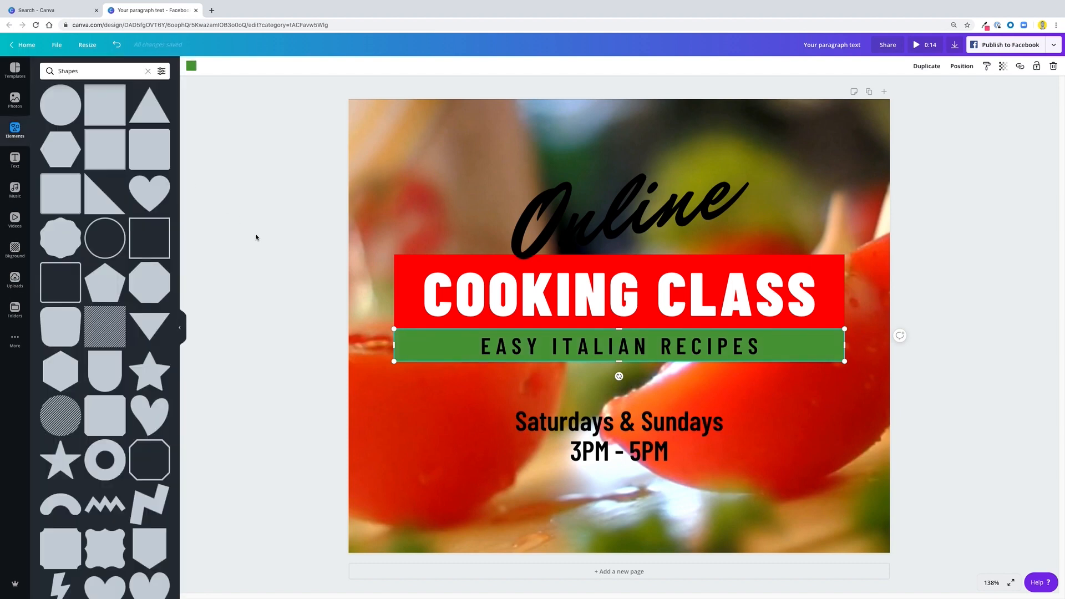
# Change the text colour of "EASY ITALIAN RECIPES" to white
pyautogui.click(607, 350)
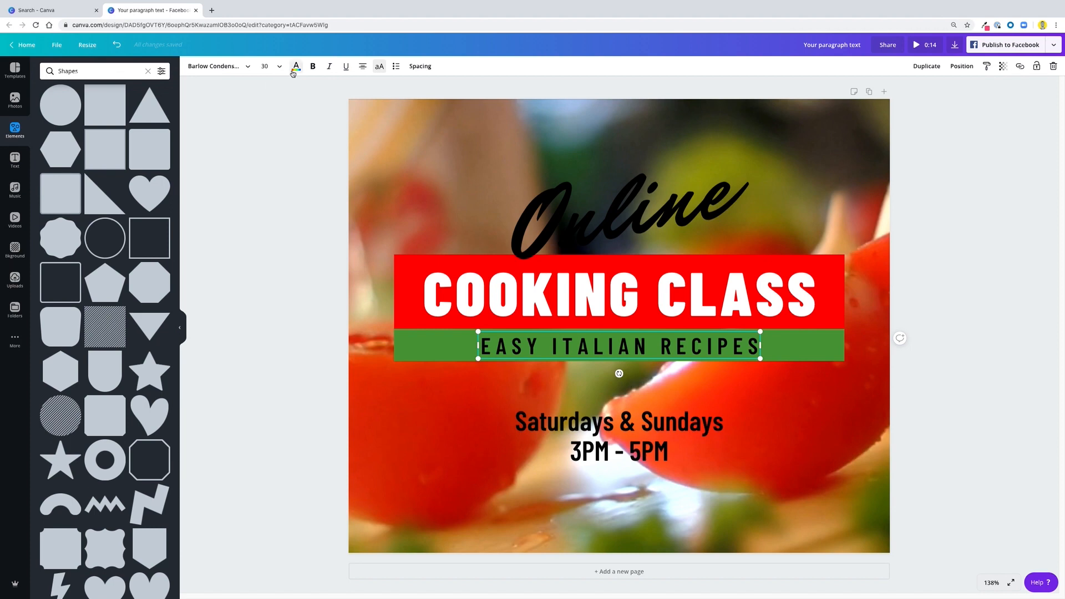
pyautogui.click(452, 355)
pyautogui.click(744, 355)
pyautogui.click(297, 68)
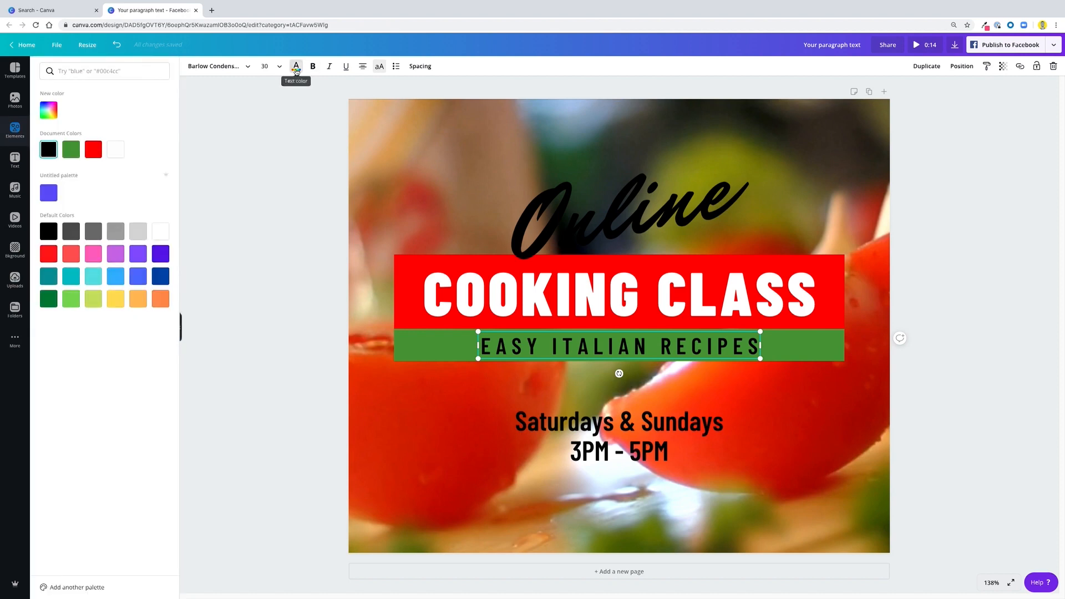
pyautogui.click(118, 156)
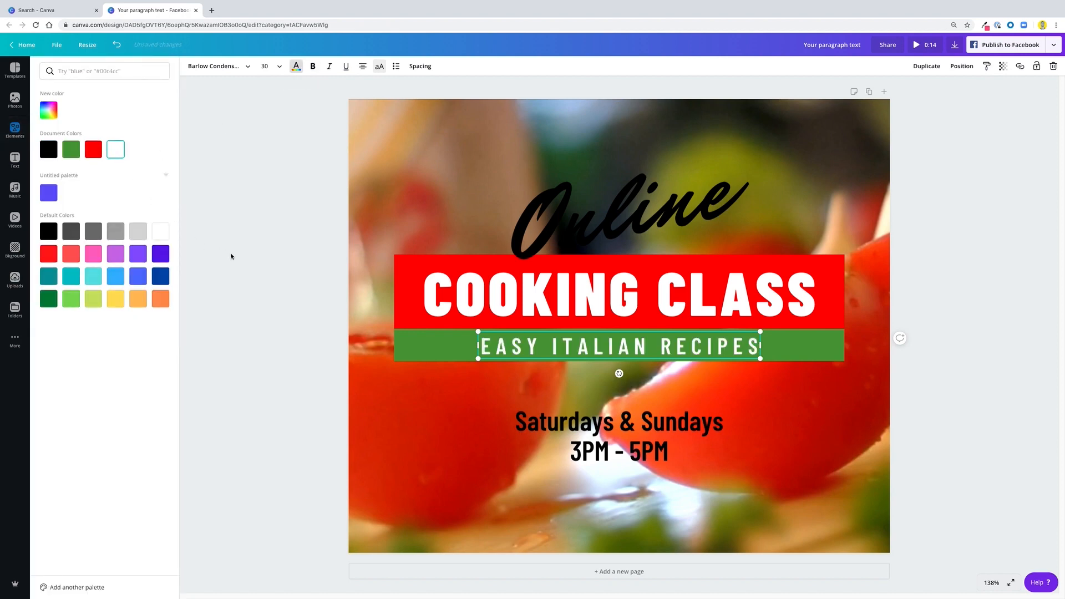
# Make the "Saturdays & Sundays 3PM - 5PM" text white and move it slightly lower, keeping it horizontally centred
pyautogui.click(585, 416)
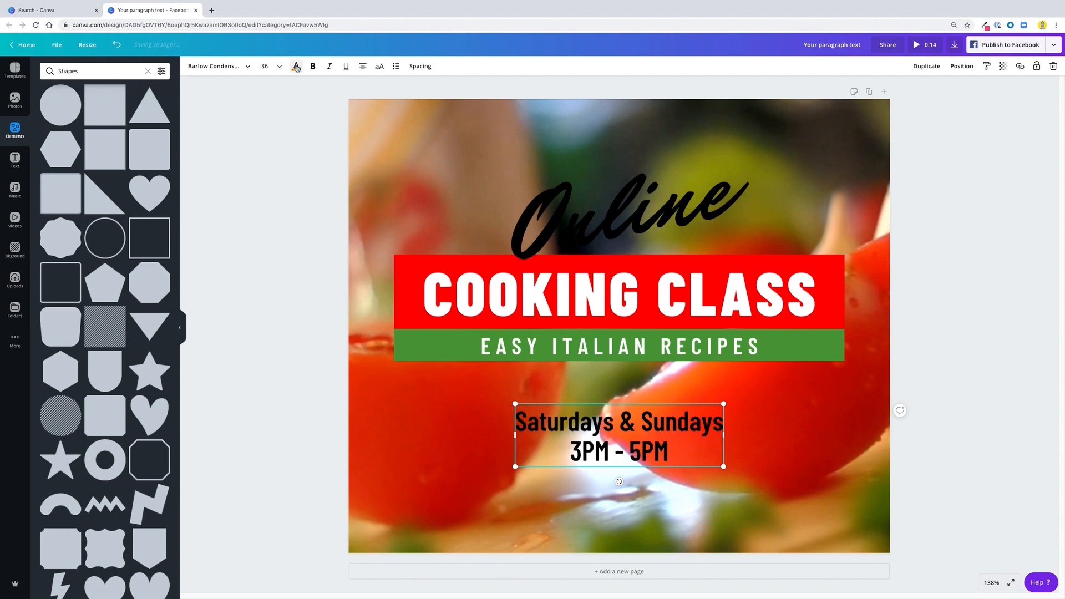
pyautogui.click(296, 66)
pyautogui.click(115, 149)
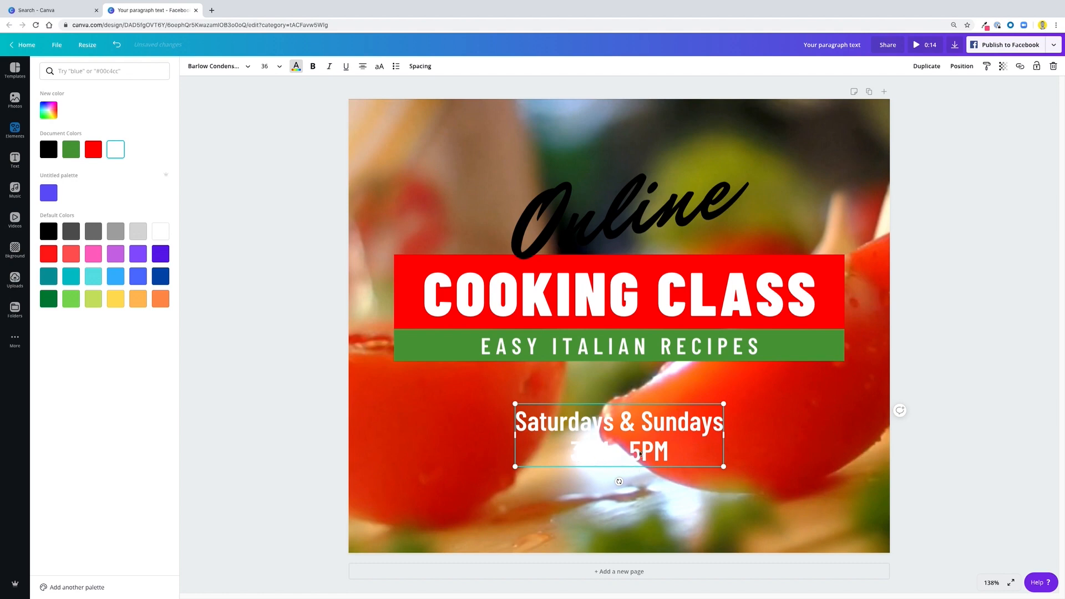
pyautogui.click(315, 465)
pyautogui.moveTo(640, 459)
pyautogui.mouseDown()
pyautogui.moveTo(637, 488)
pyautogui.moveTo(634, 471)
pyautogui.mouseUp()
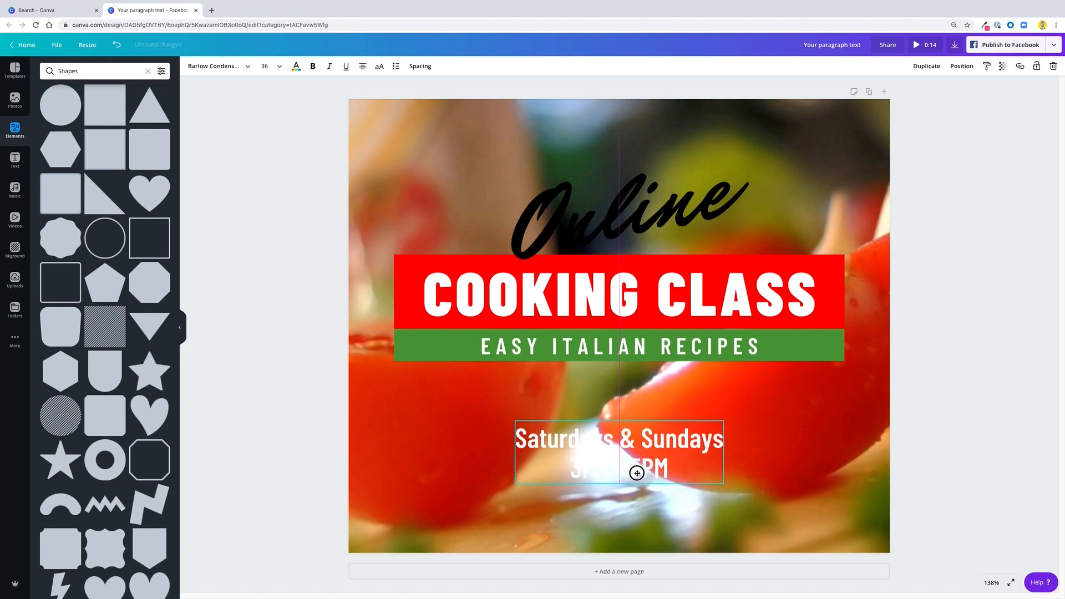
# Play the background video to check how readable the text is over the moving footage
pyautogui.click(447, 438)
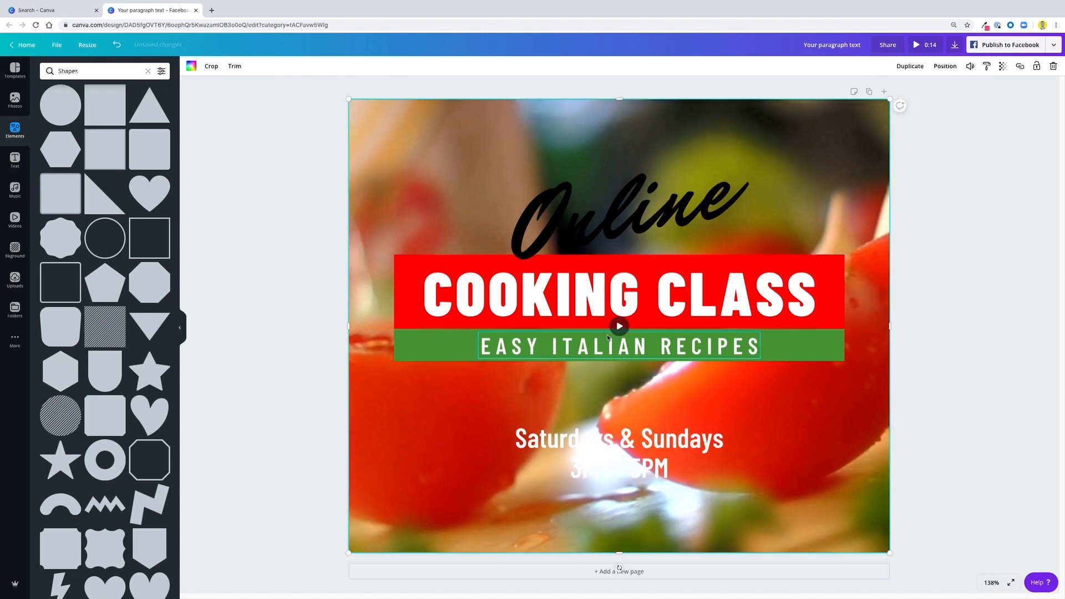
pyautogui.click(620, 327)
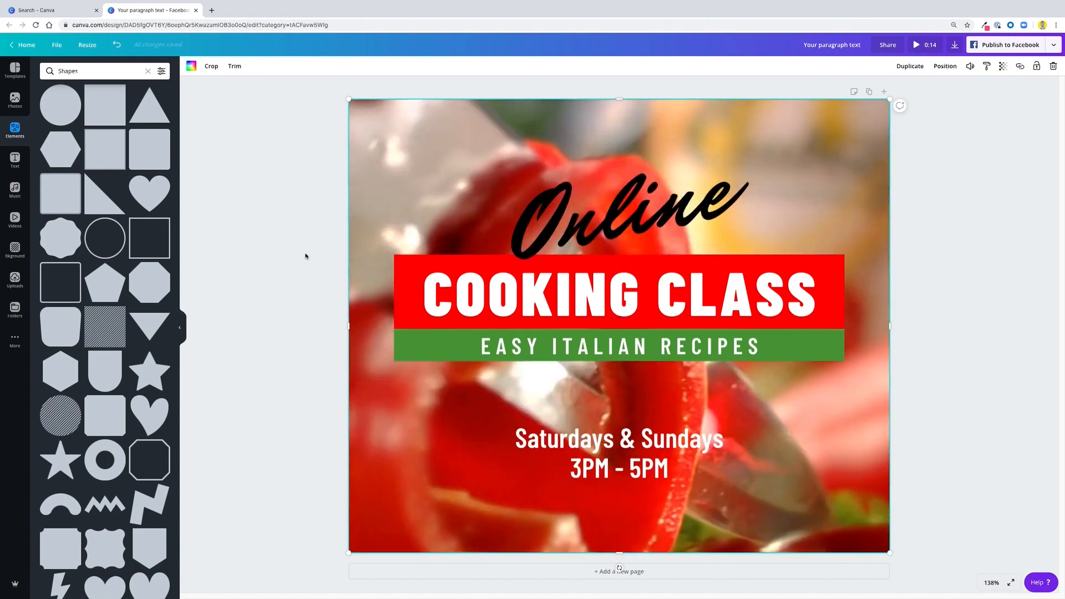
pyautogui.click(305, 255)
# Change the text colour of the slanted "Online" script to white
pyautogui.click(616, 222)
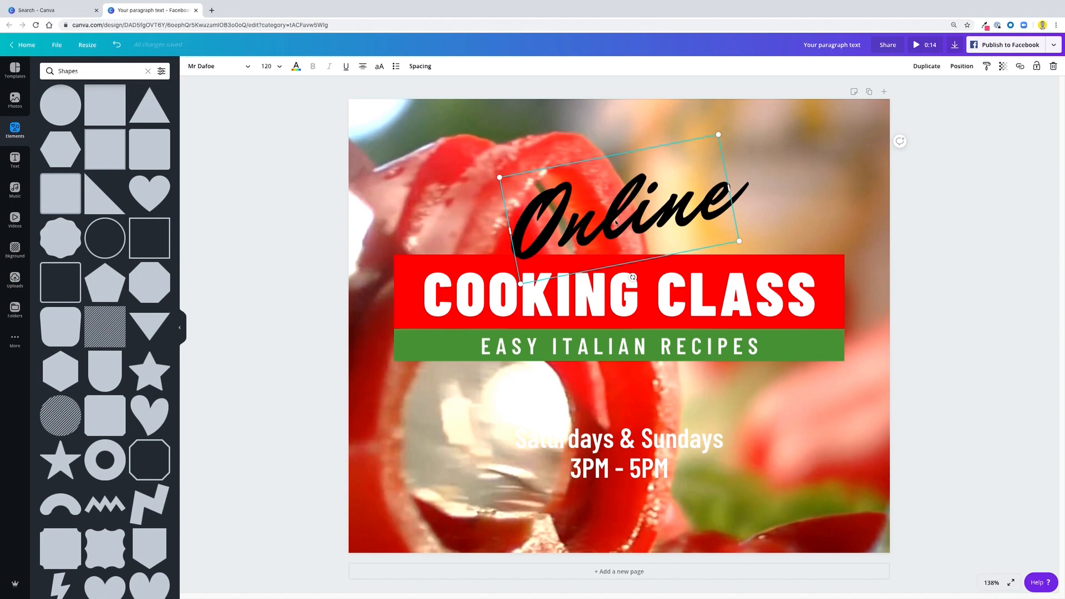
pyautogui.click(297, 66)
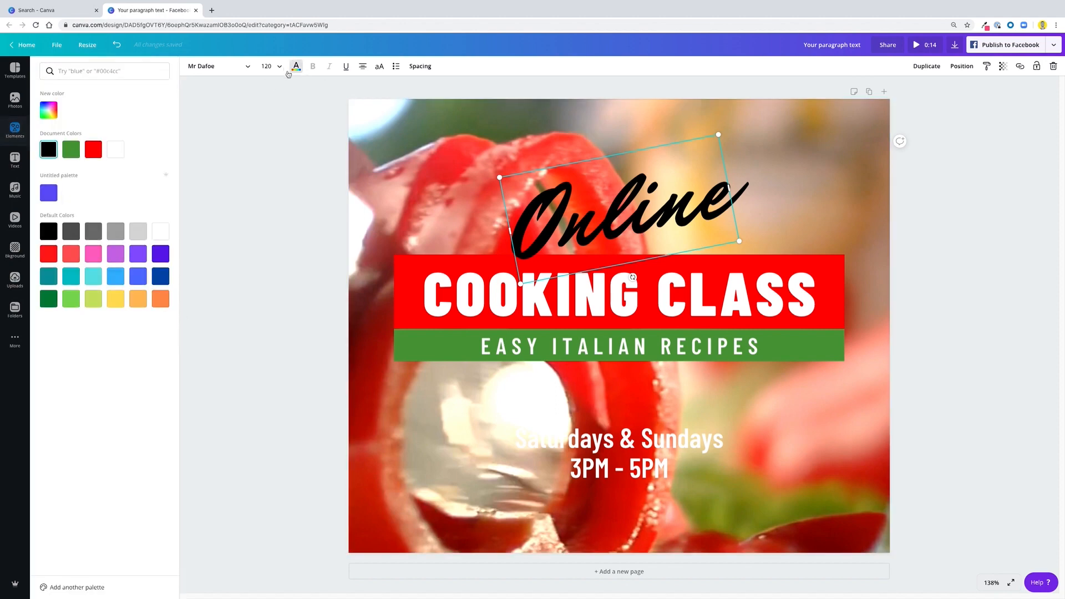
pyautogui.click(121, 157)
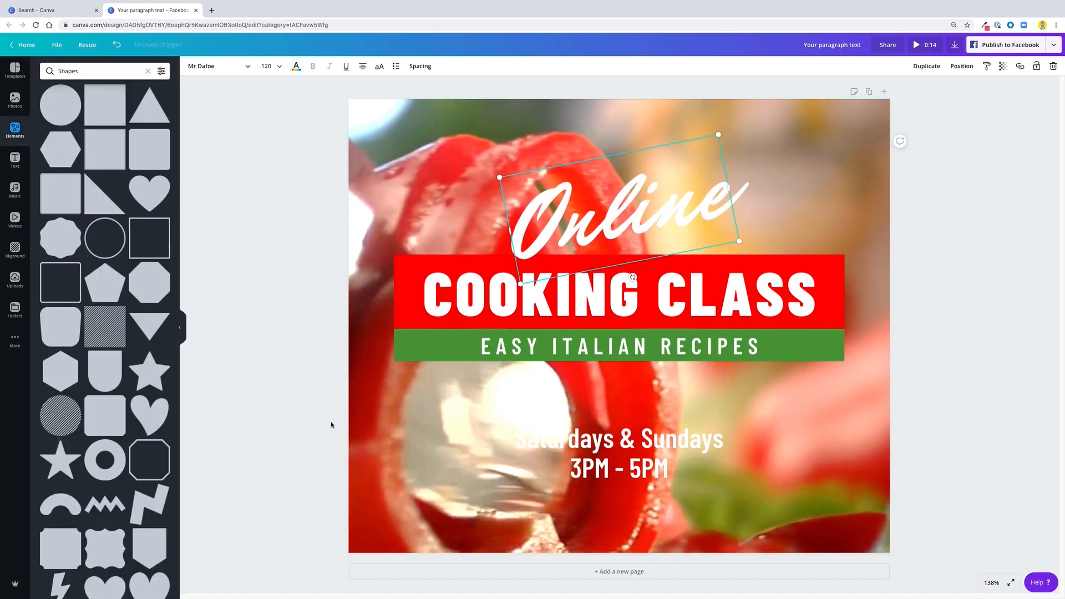
# Play the background video again to review the full design with all of its text in white
pyautogui.click(397, 168)
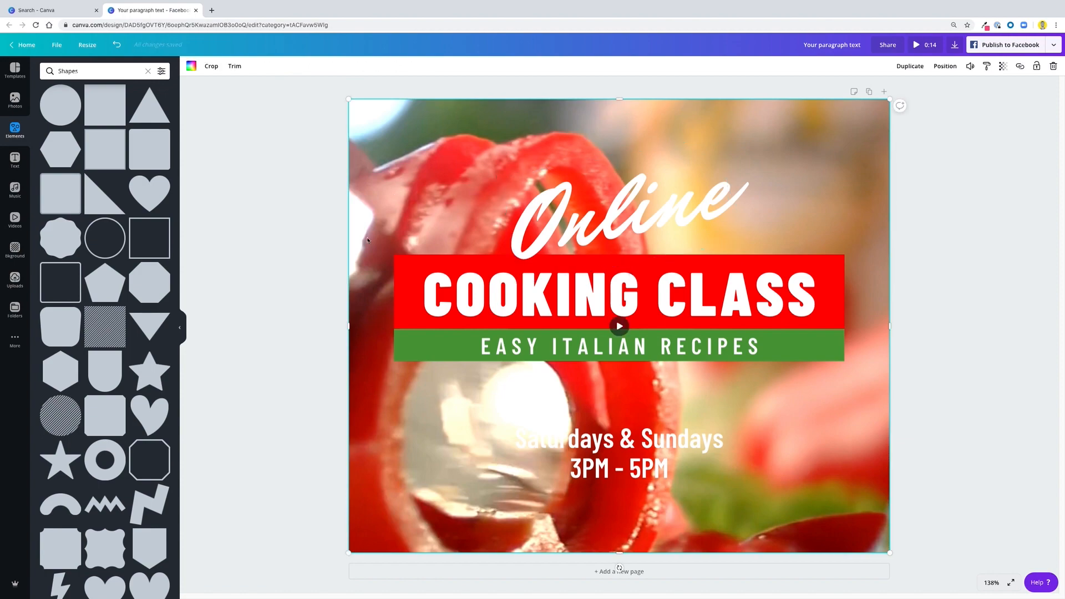
pyautogui.click(619, 325)
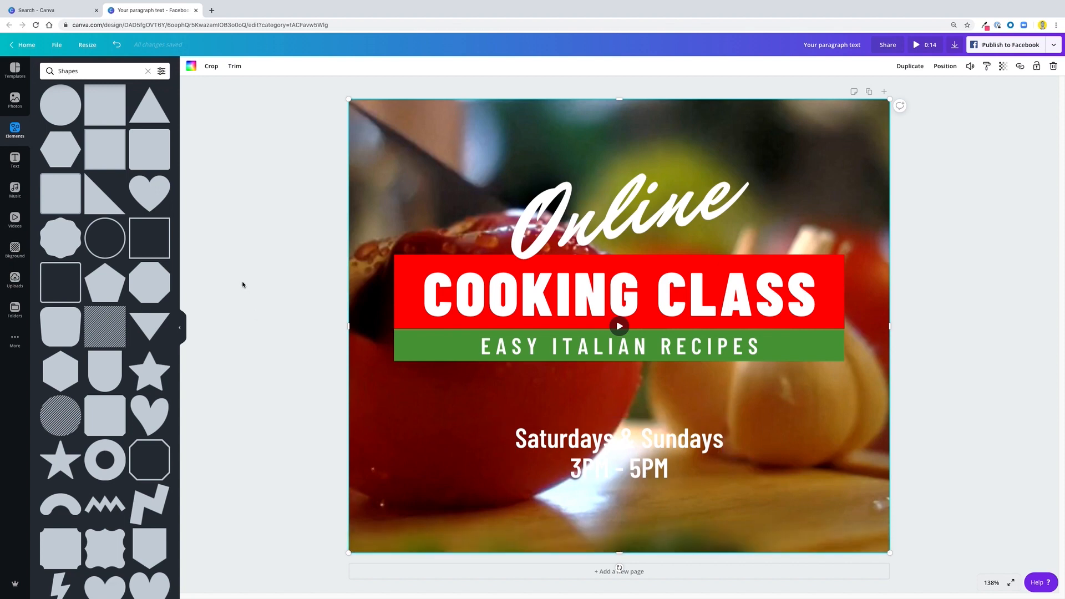
pyautogui.click(404, 442)
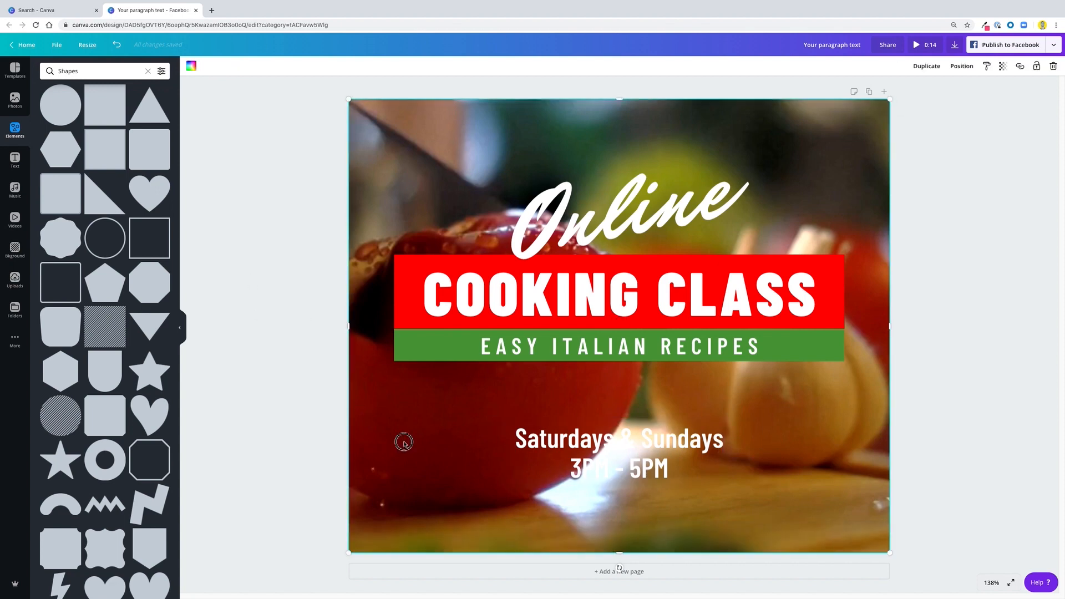
# Add a solid square shape behind the text and stretch its edges until it covers the entire page
pyautogui.click(107, 113)
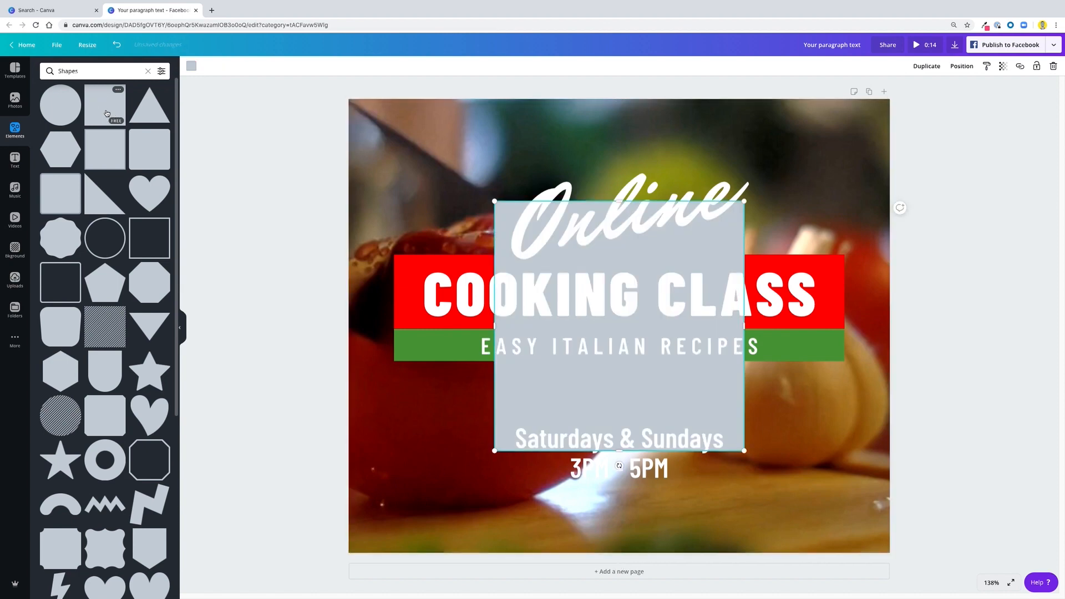
pyautogui.moveTo(495, 201); pyautogui.dragTo(351, 166)
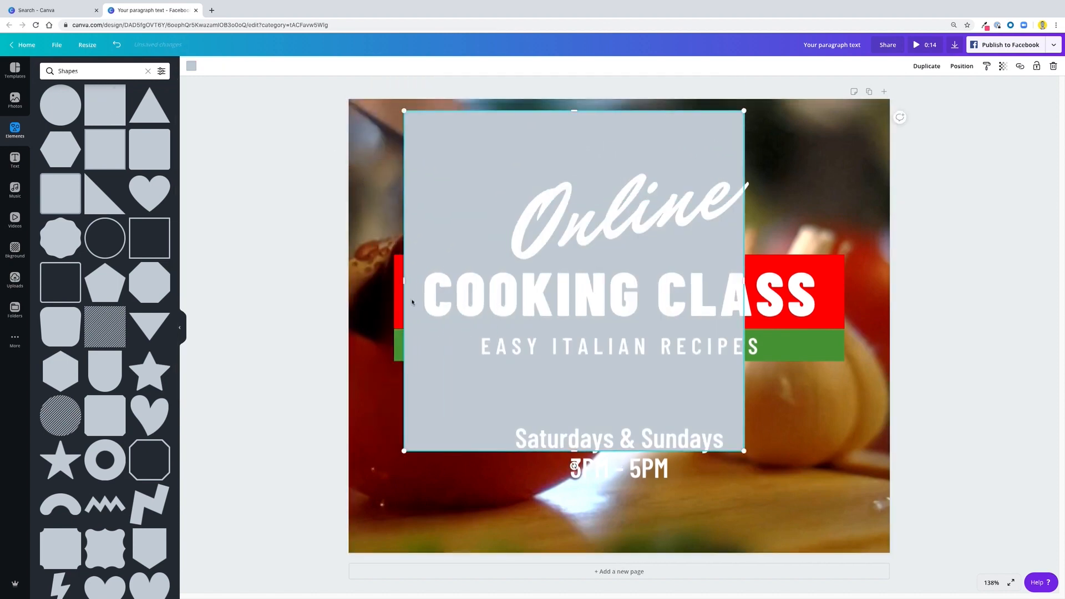
pyautogui.moveTo(404, 282); pyautogui.dragTo(369, 266)
pyautogui.moveTo(548, 110); pyautogui.dragTo(549, 99)
pyautogui.moveTo(741, 273); pyautogui.dragTo(890, 273)
pyautogui.moveTo(623, 452); pyautogui.dragTo(615, 554)
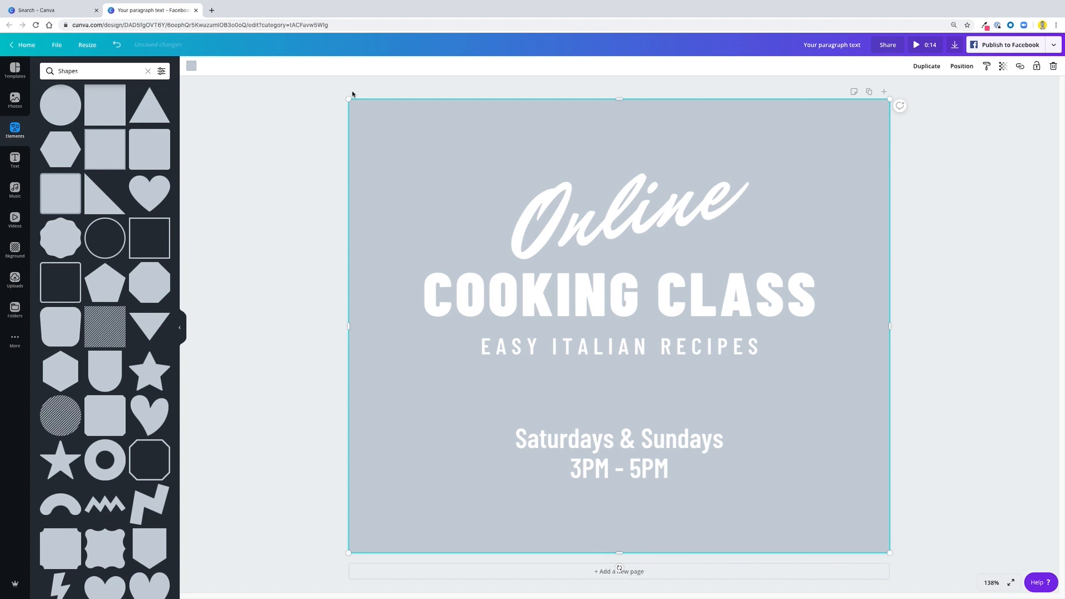
# Colour the full-page shape black and set its transparency to 10 for a subtle dark overlay on the video
pyautogui.click(192, 66)
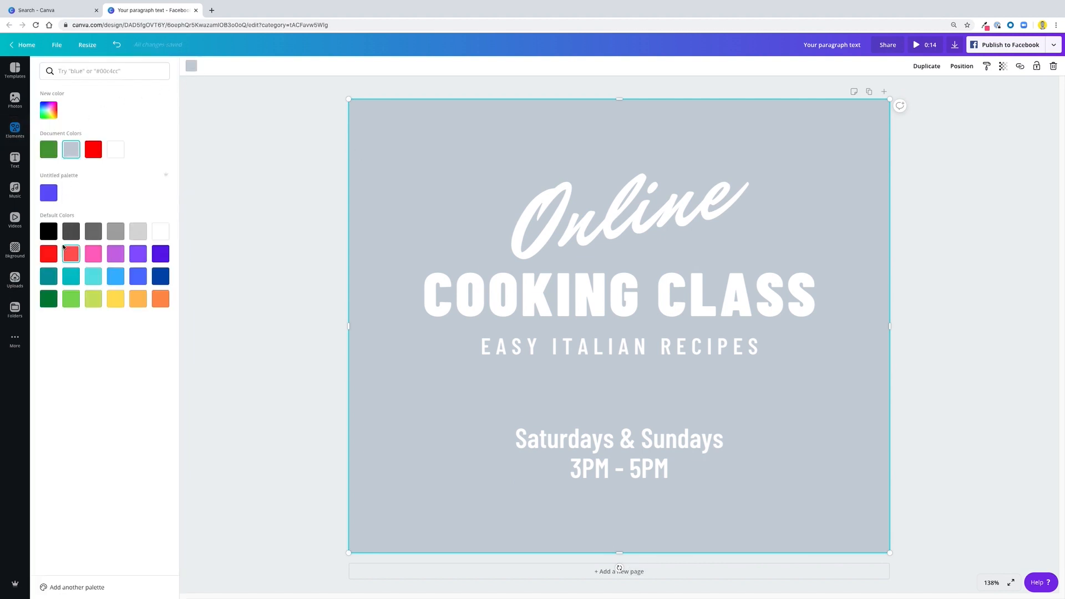
pyautogui.click(49, 232)
pyautogui.click(1003, 66)
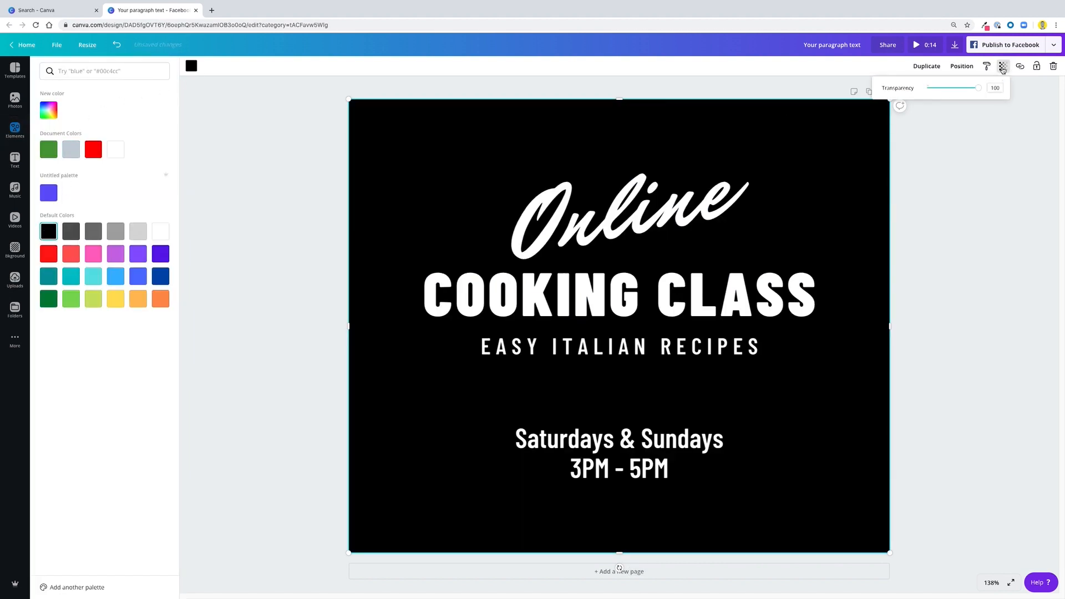
pyautogui.moveTo(979, 88); pyautogui.dragTo(930, 96)
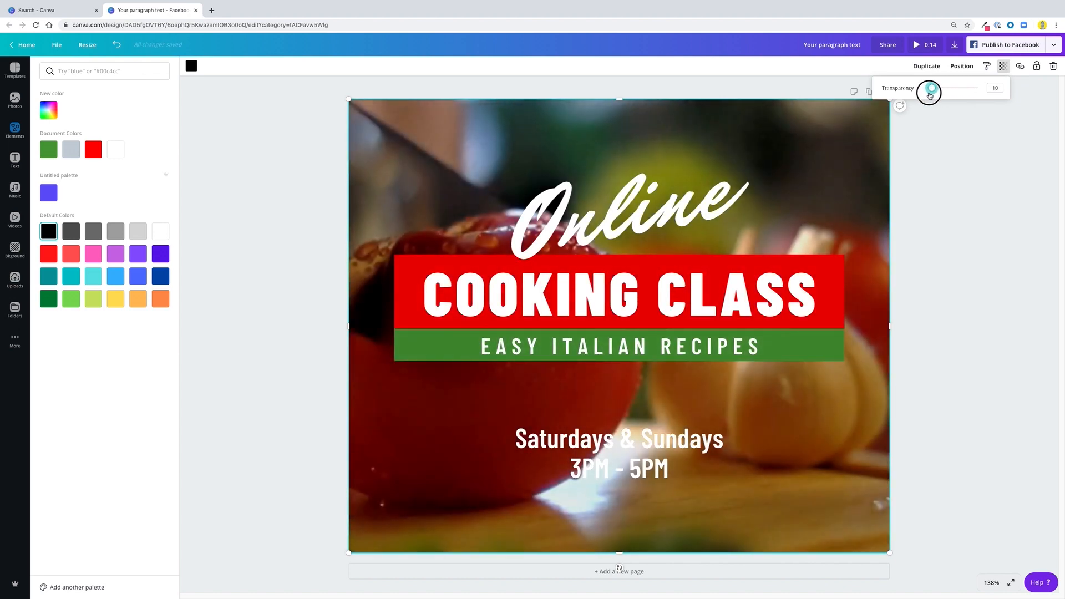
pyautogui.moveTo(930, 96); pyautogui.dragTo(931, 96)
pyautogui.click(954, 164)
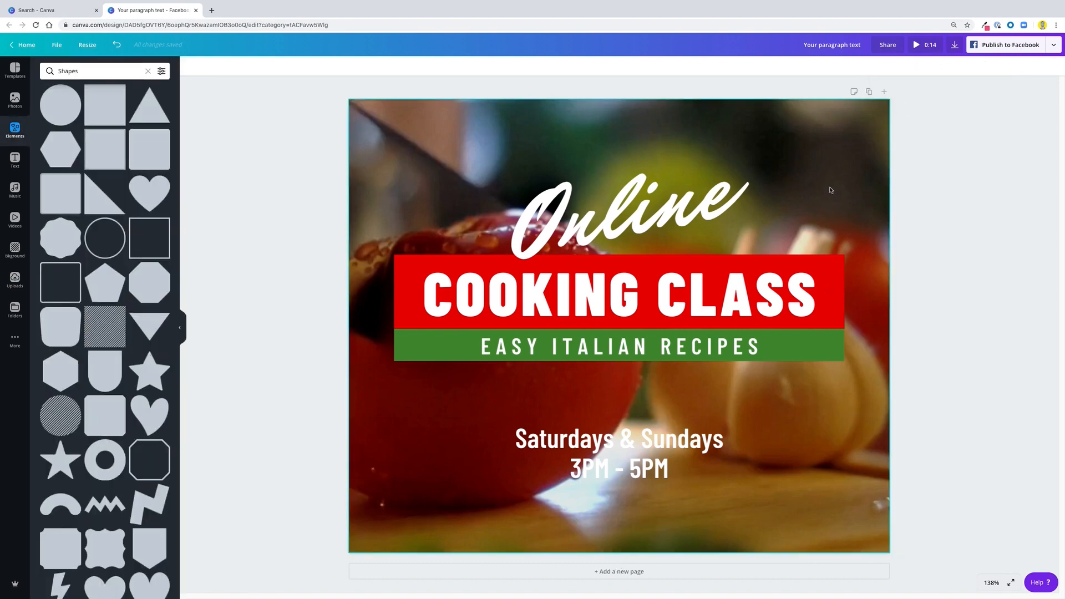
# Preview the design with the dark overlay and extend the overlay's upper edge slightly upward past the page
pyautogui.click(924, 44)
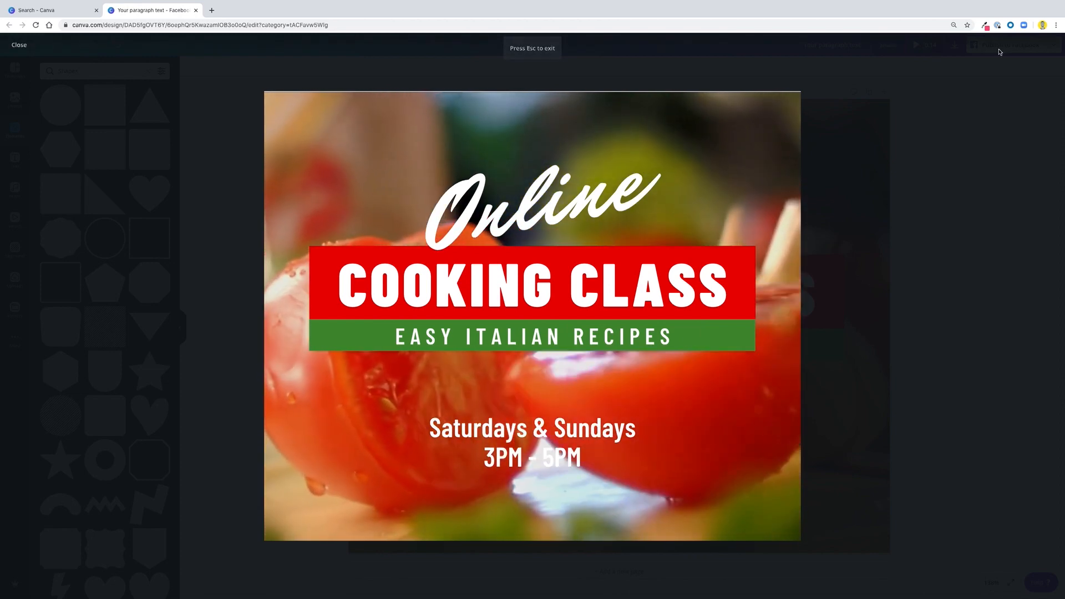
pyautogui.click(20, 46)
pyautogui.click(447, 118)
pyautogui.moveTo(619, 100); pyautogui.dragTo(618, 97)
pyautogui.click(941, 223)
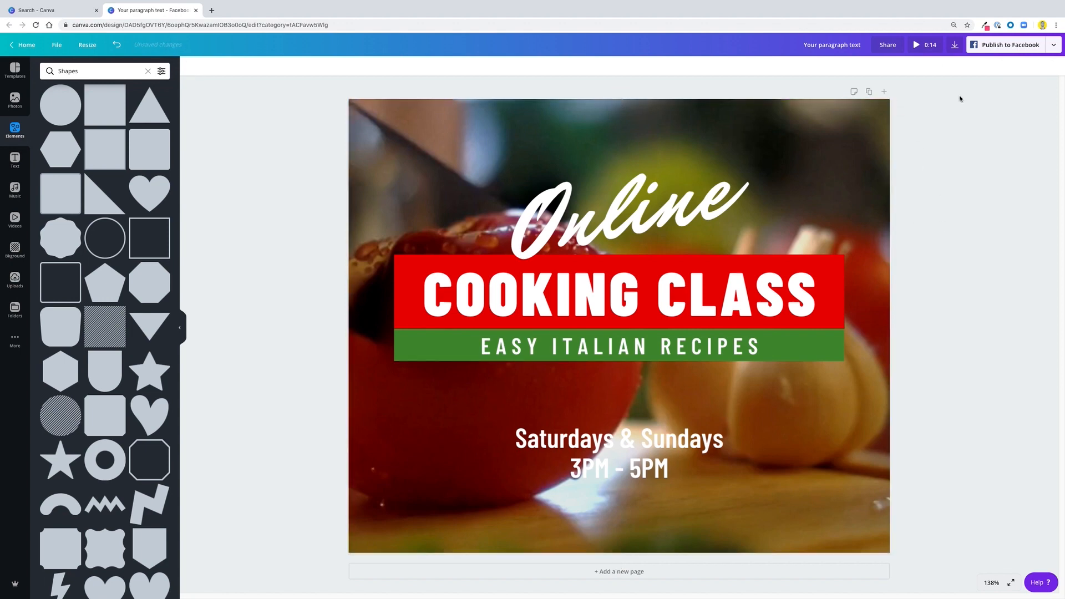
# Play the finished design for a final check and download it with the Video file type
pyautogui.click(916, 49)
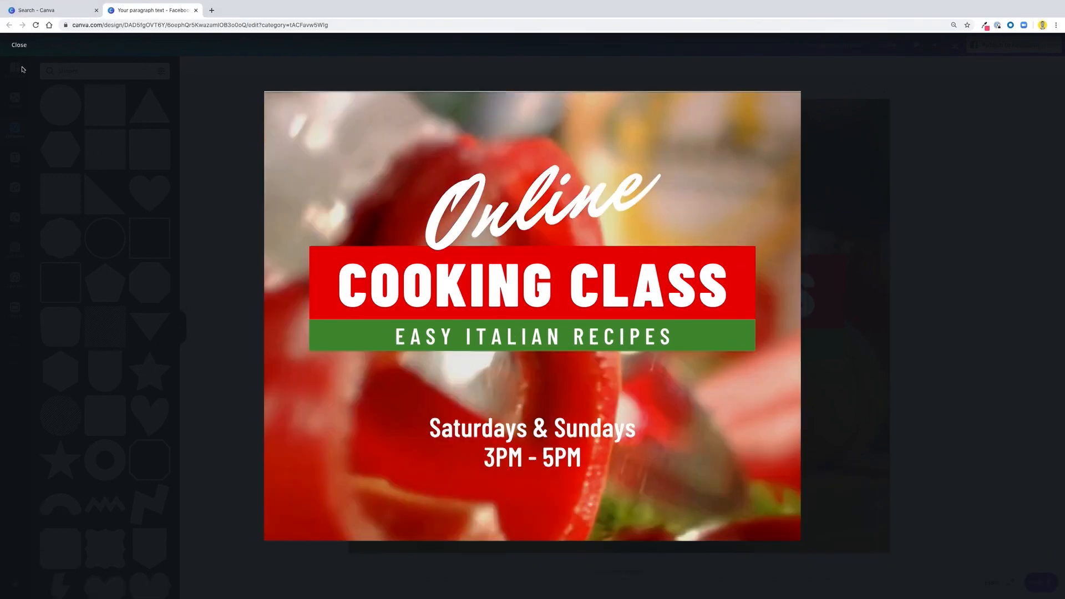
pyautogui.click(19, 64)
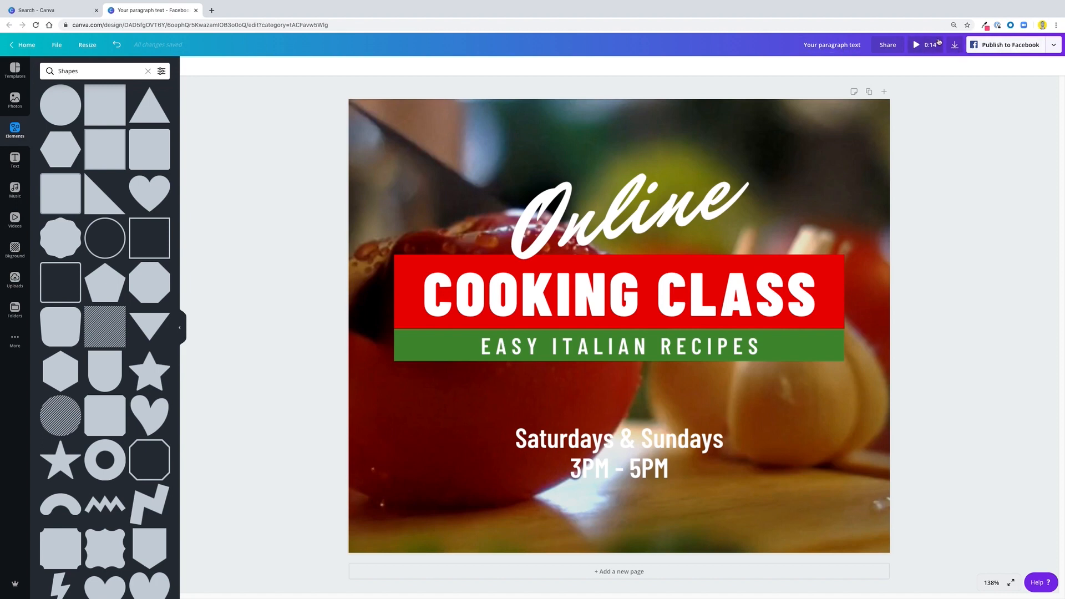
pyautogui.click(955, 47)
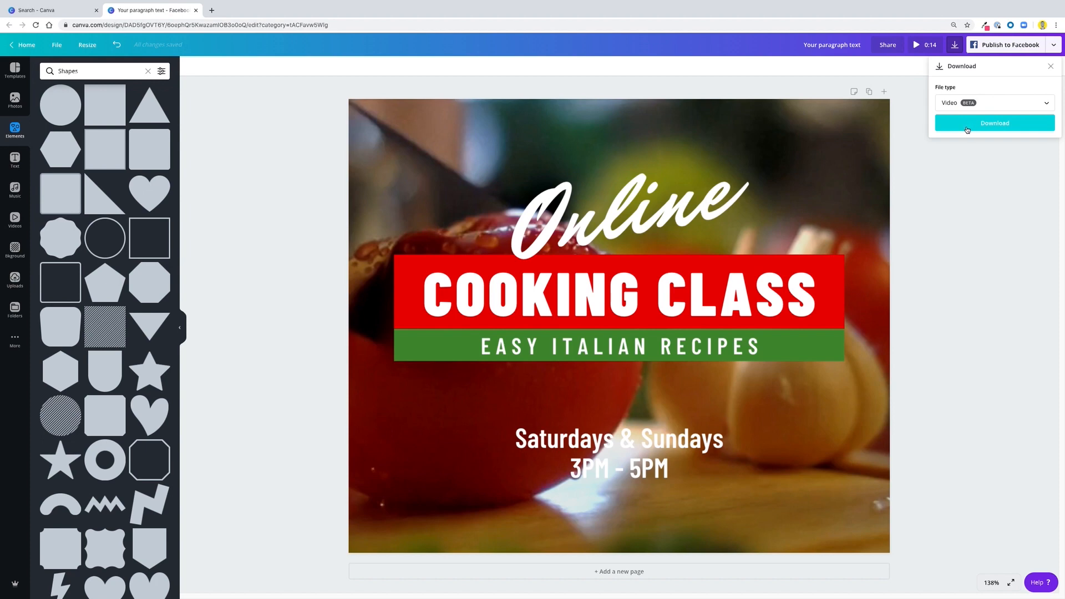
pyautogui.click(967, 125)
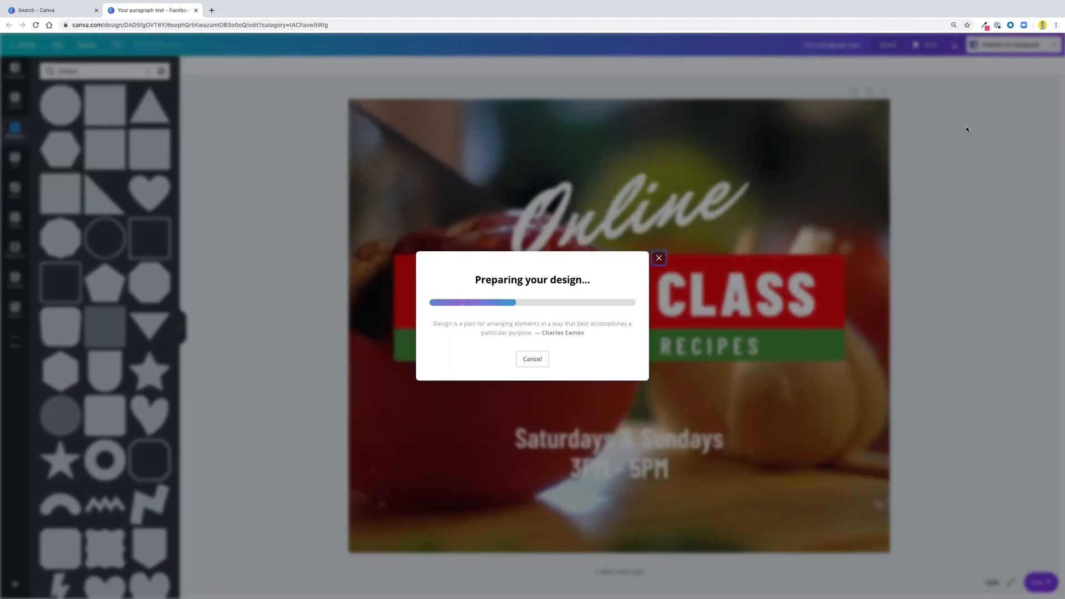